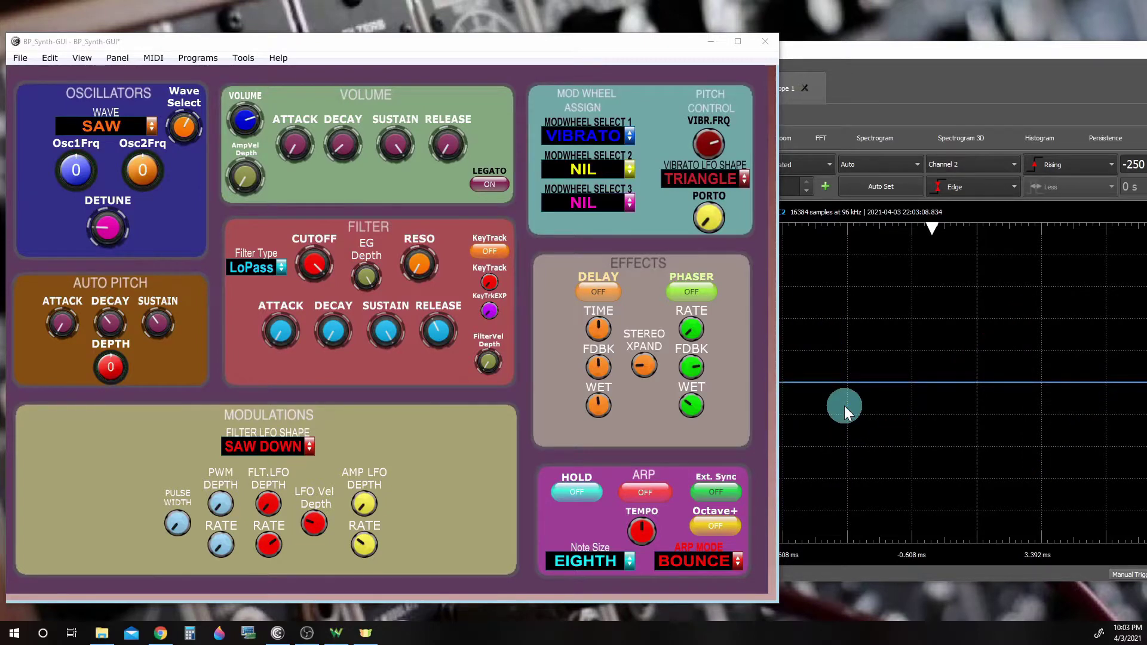
# Switch the oscillator wave from SAW to SQUARE, then TRIANGLE, then SINE
pyautogui.click(151, 126)
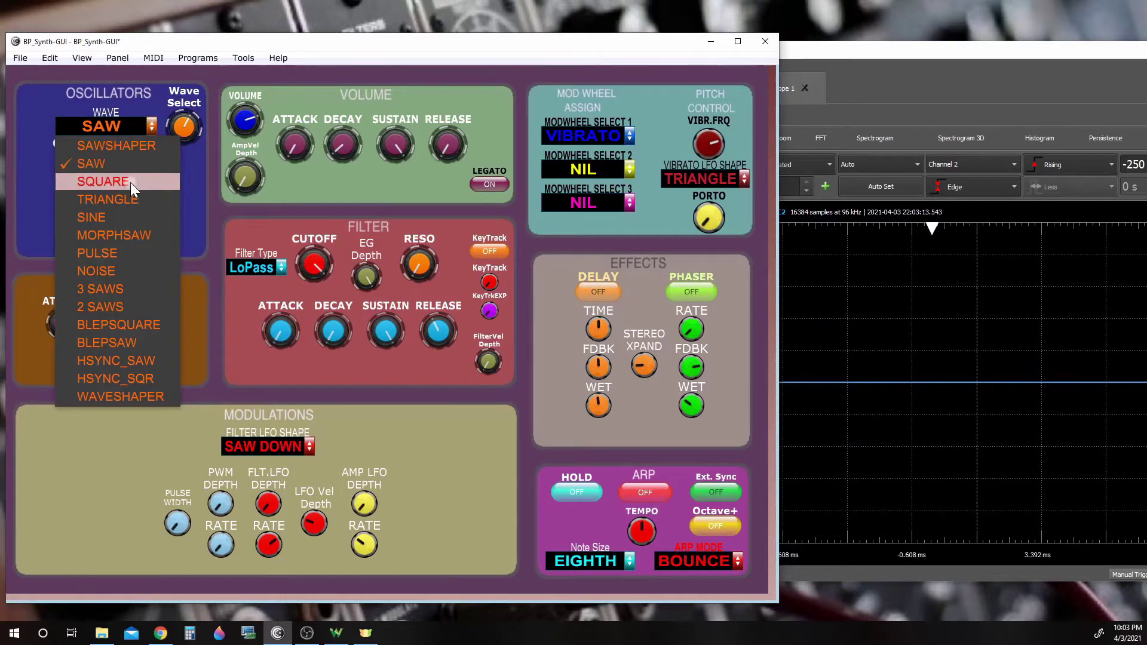
pyautogui.click(130, 182)
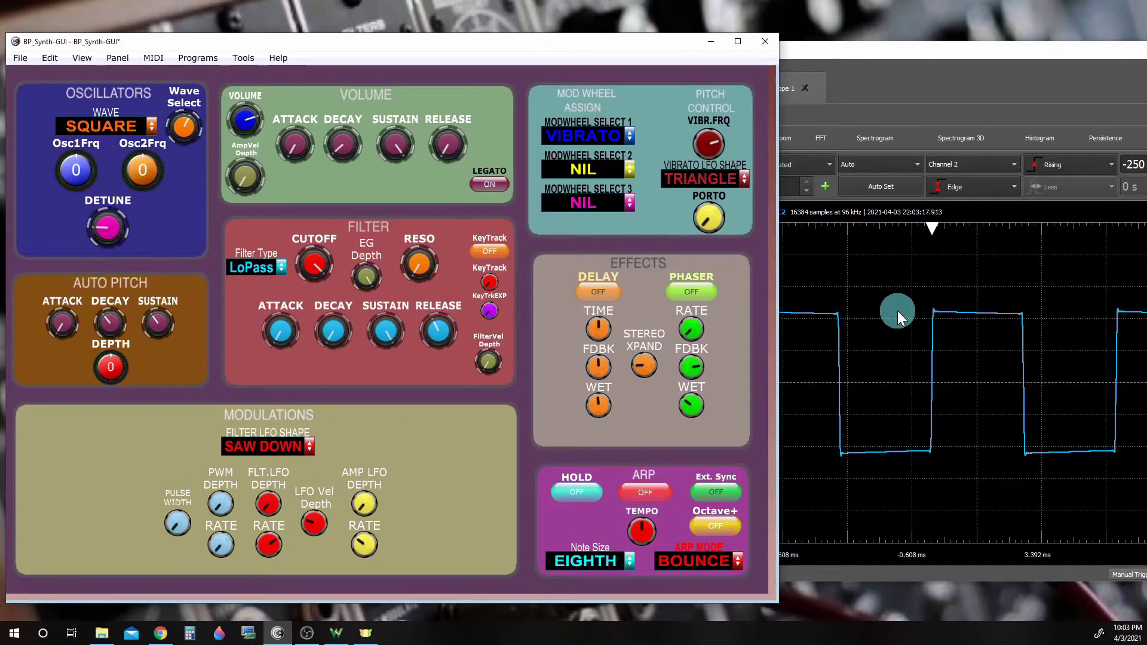
pyautogui.click(150, 125)
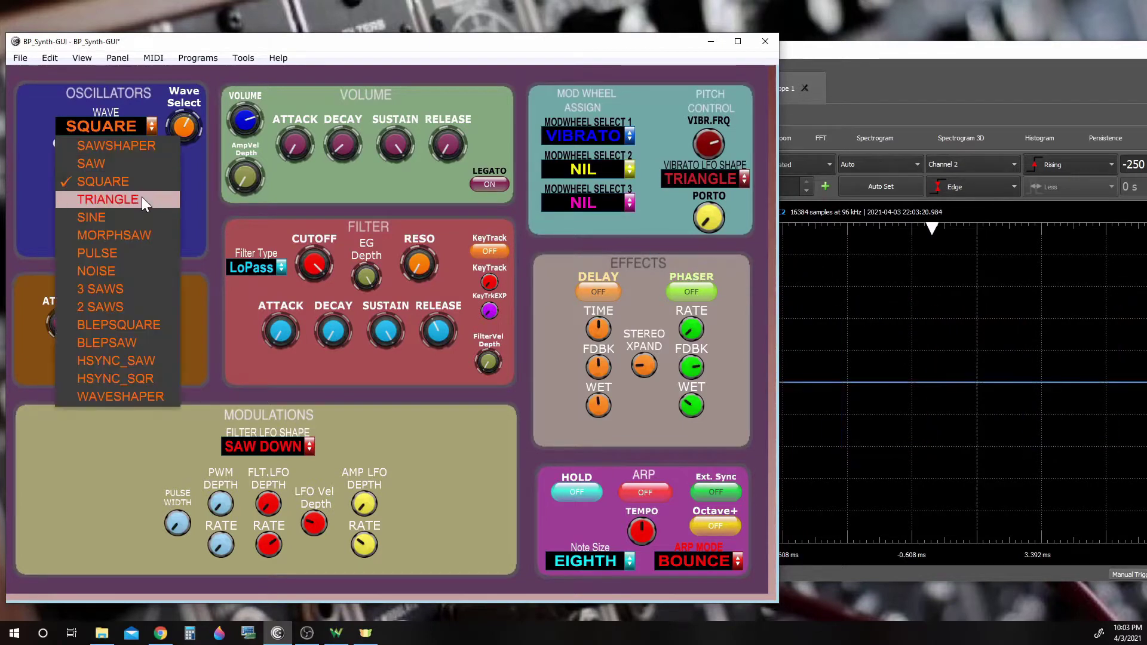
pyautogui.click(141, 196)
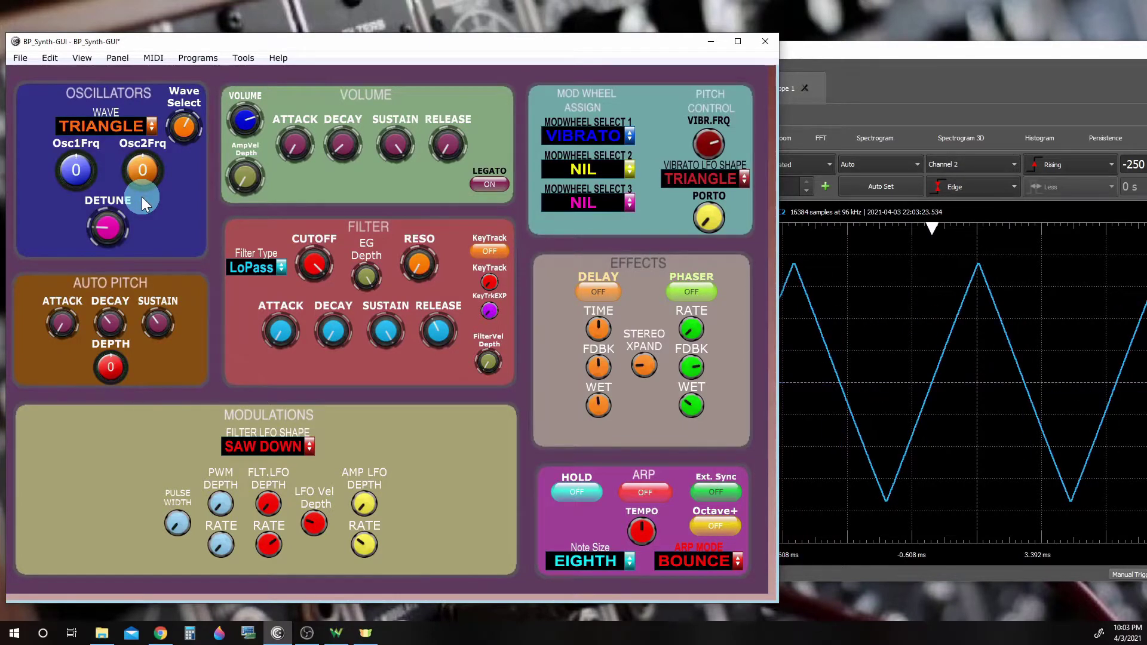
pyautogui.click(147, 126)
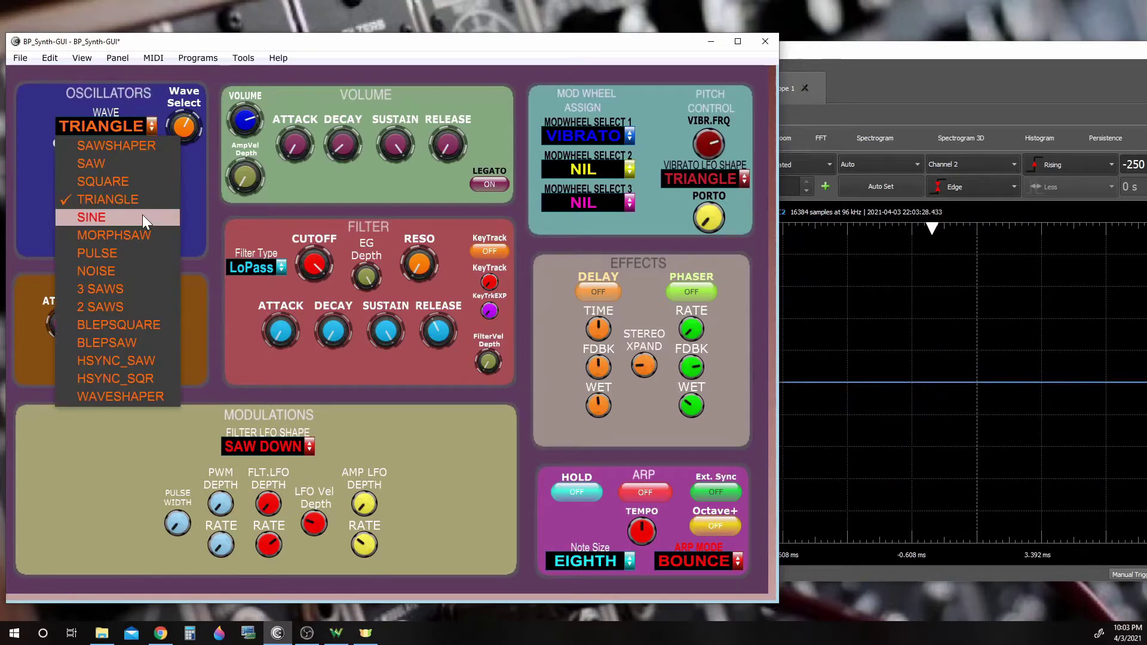
pyautogui.click(143, 216)
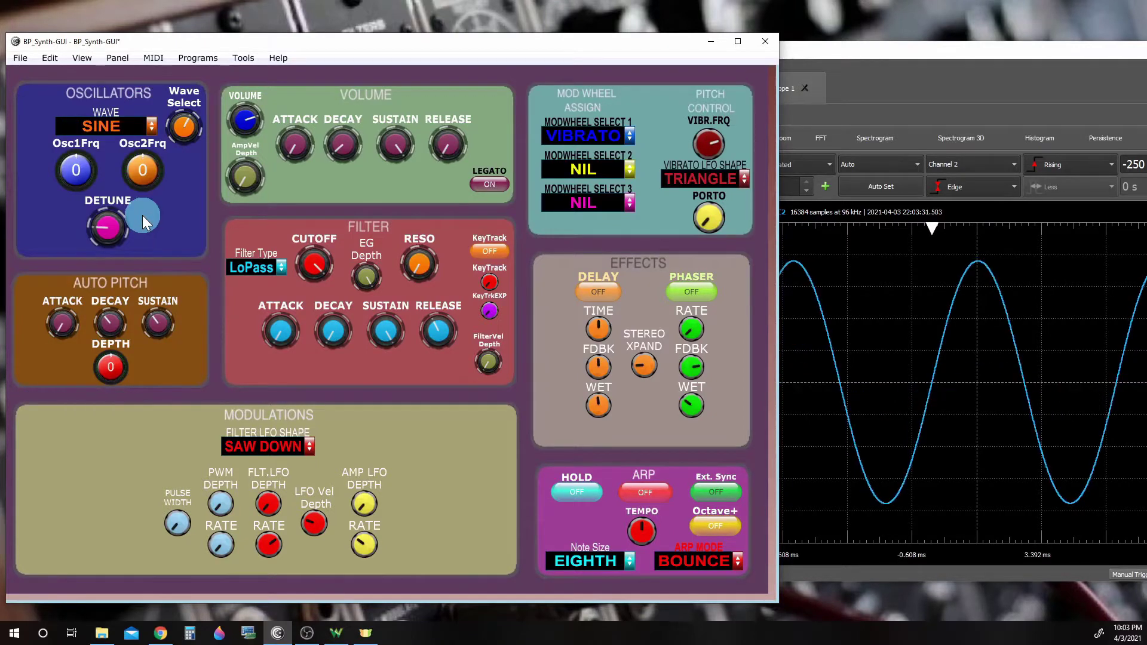
pyautogui.click(152, 127)
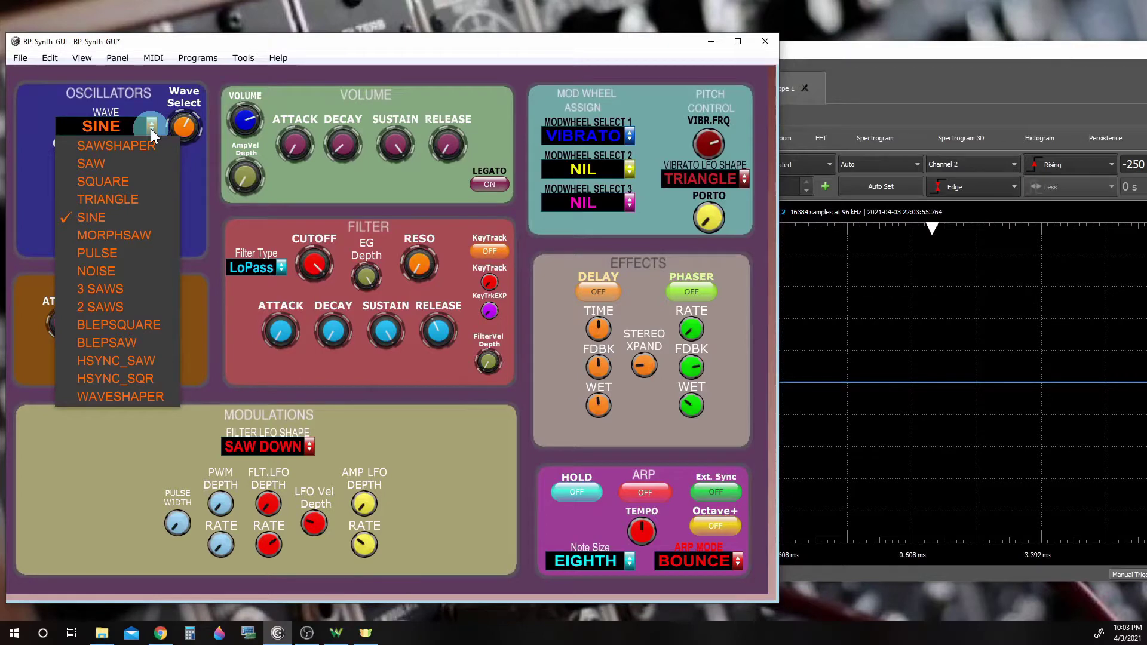
# Switch the oscillator to PULSE and widen the pulse width toward a square wave
pyautogui.click(136, 250)
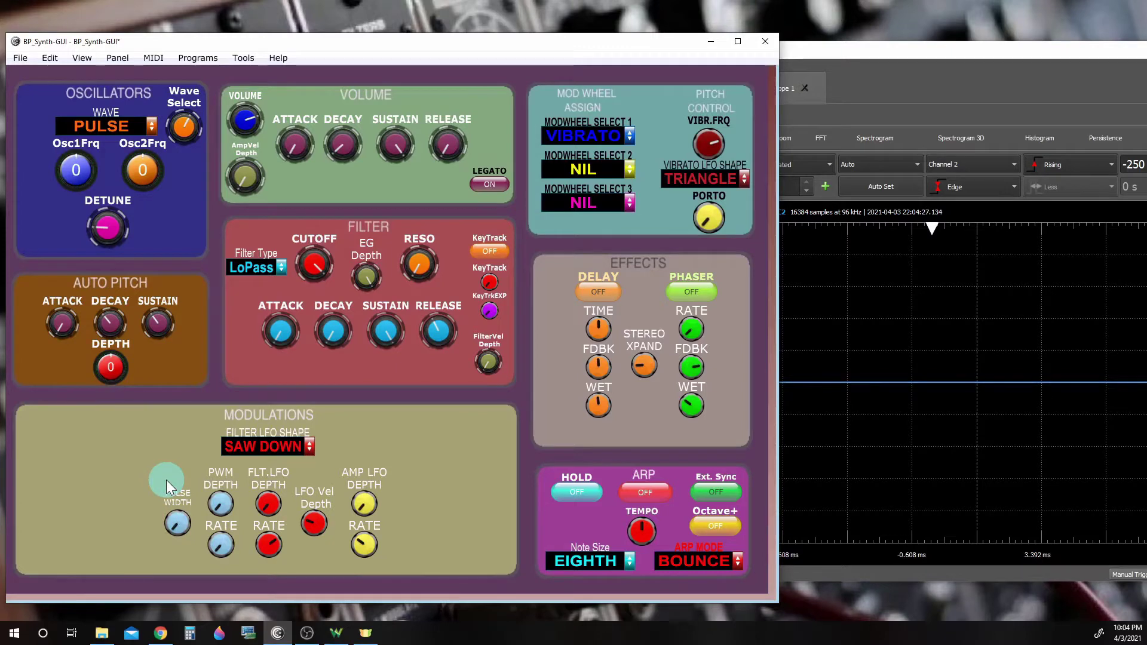
pyautogui.moveTo(175, 525)
pyautogui.scroll(3, 176, 513)
pyautogui.moveTo(174, 507); pyautogui.dragTo(207, 531)
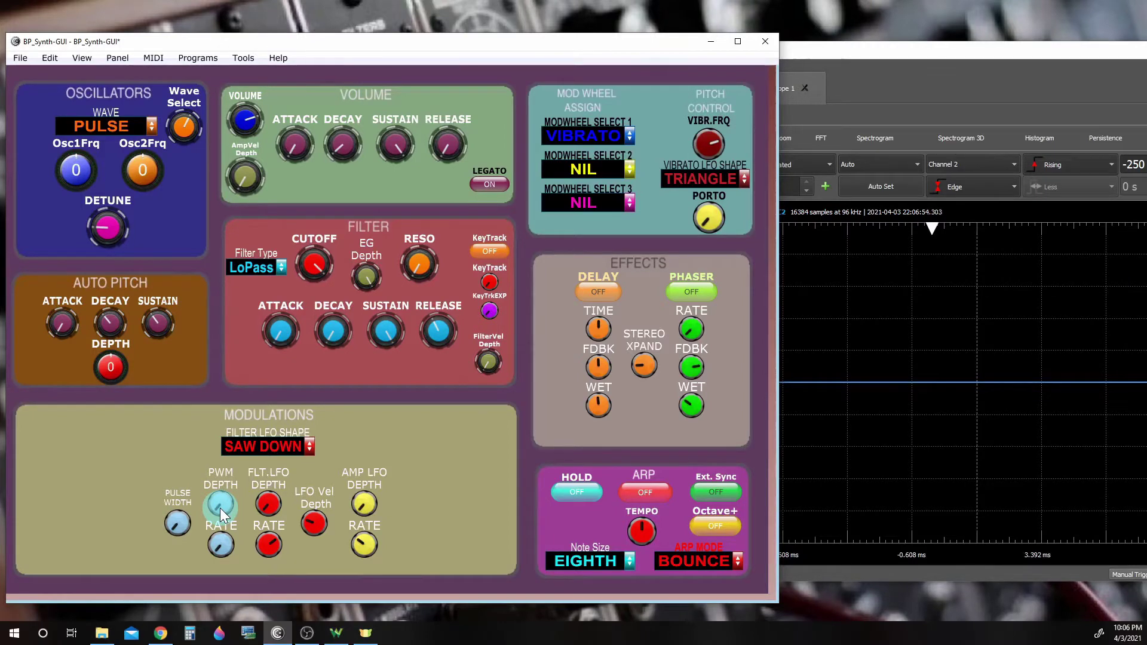
# Add pulse width modulation depth and speed up the PWM rate
pyautogui.moveTo(221, 509); pyautogui.dragTo(232, 430)
pyautogui.moveTo(222, 544)
pyautogui.scroll(4, 222, 544)
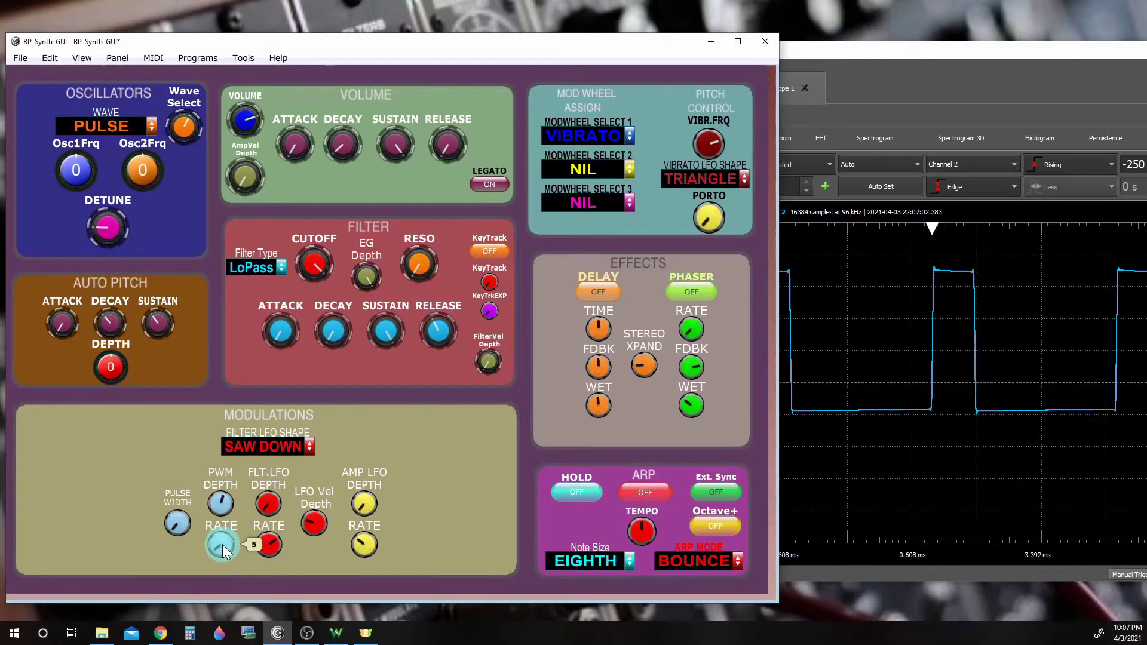
pyautogui.moveTo(223, 544)
pyautogui.mouseDown()
pyautogui.moveTo(236, 436)
pyautogui.moveTo(218, 600)
pyautogui.moveTo(210, 542)
pyautogui.mouseUp()
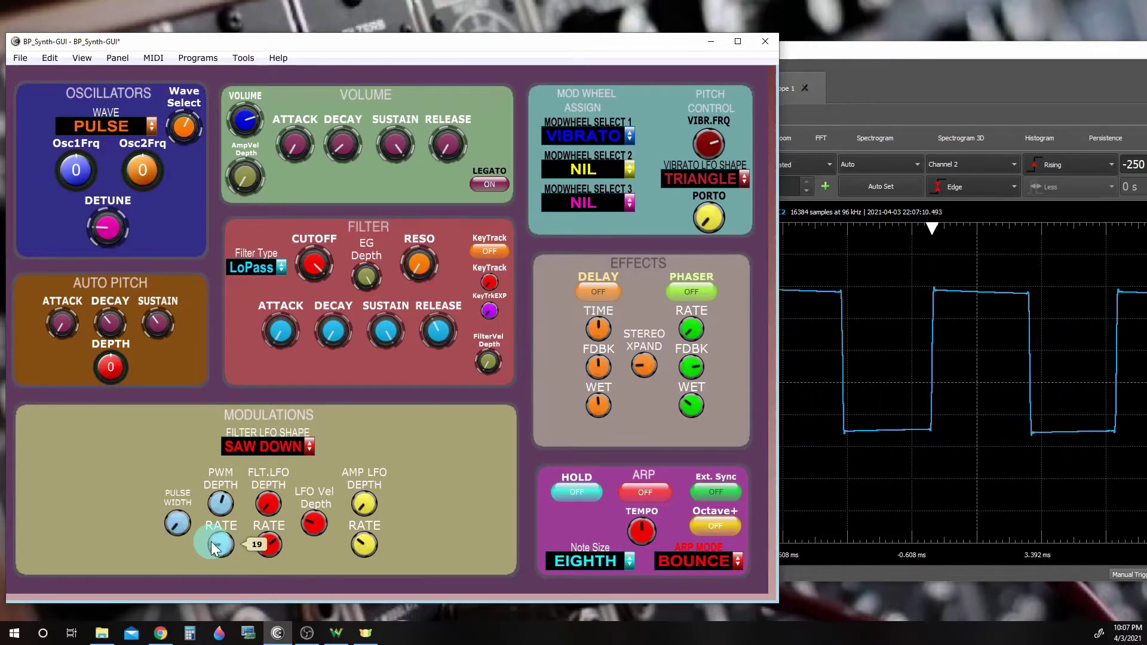
# Push PWM depth up to 119, then turn it back down to 0
pyautogui.scroll(-3, 211, 542)
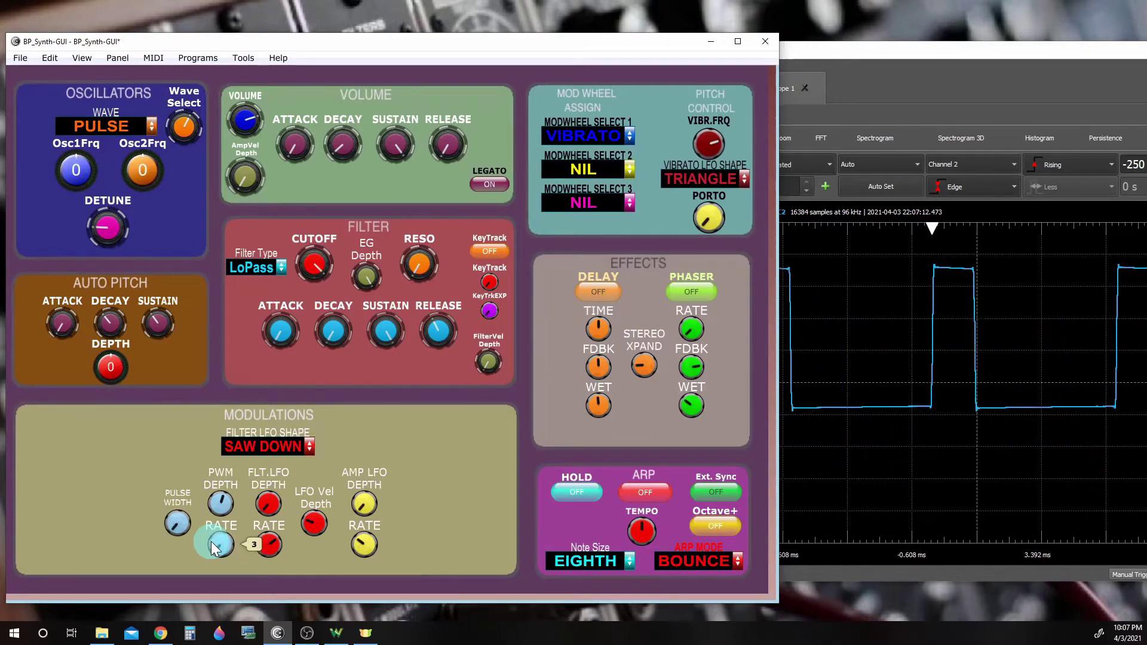
pyautogui.moveTo(221, 508)
pyautogui.moveTo(221, 508); pyautogui.dragTo(234, 451)
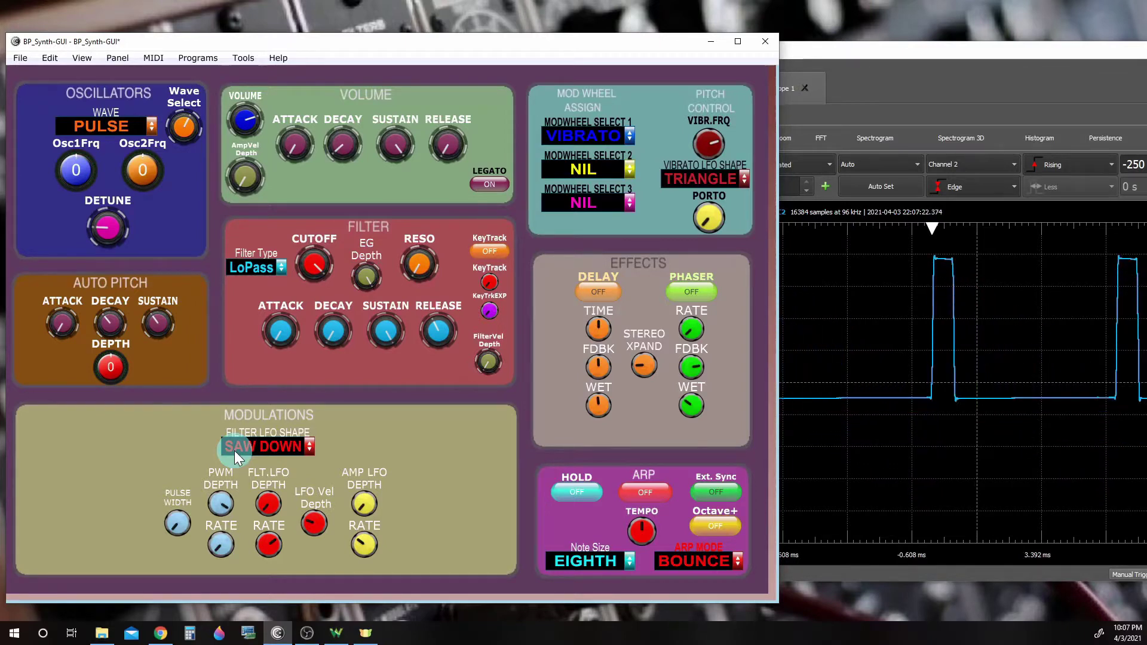
pyautogui.moveTo(222, 506); pyautogui.dragTo(222, 508)
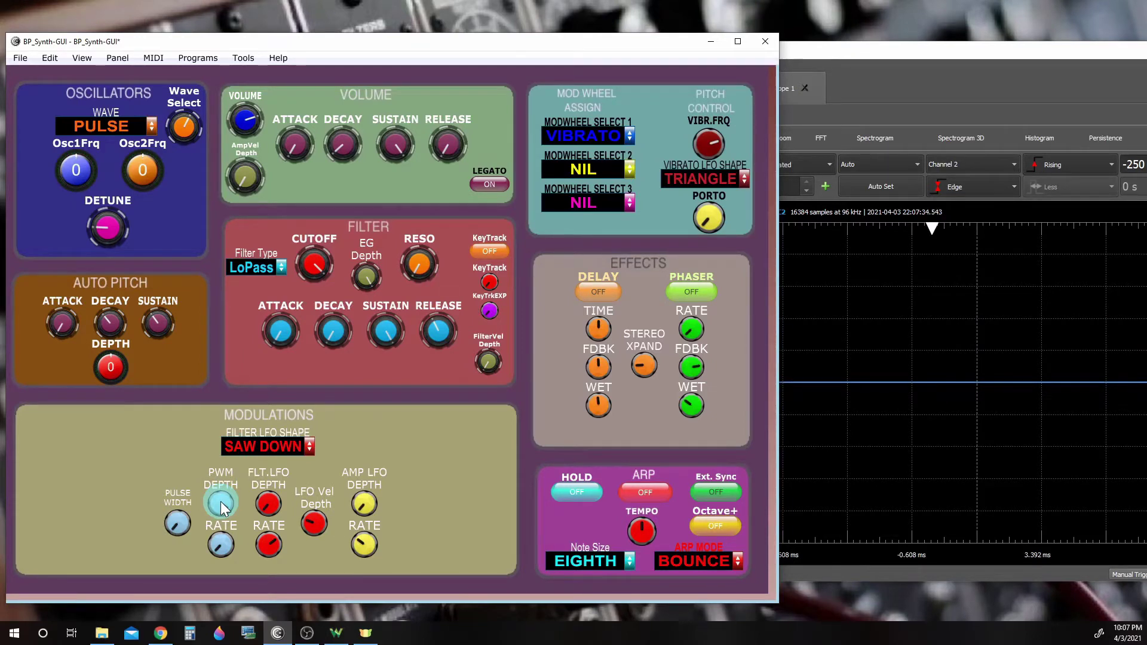
pyautogui.moveTo(223, 509); pyautogui.dragTo(178, 546)
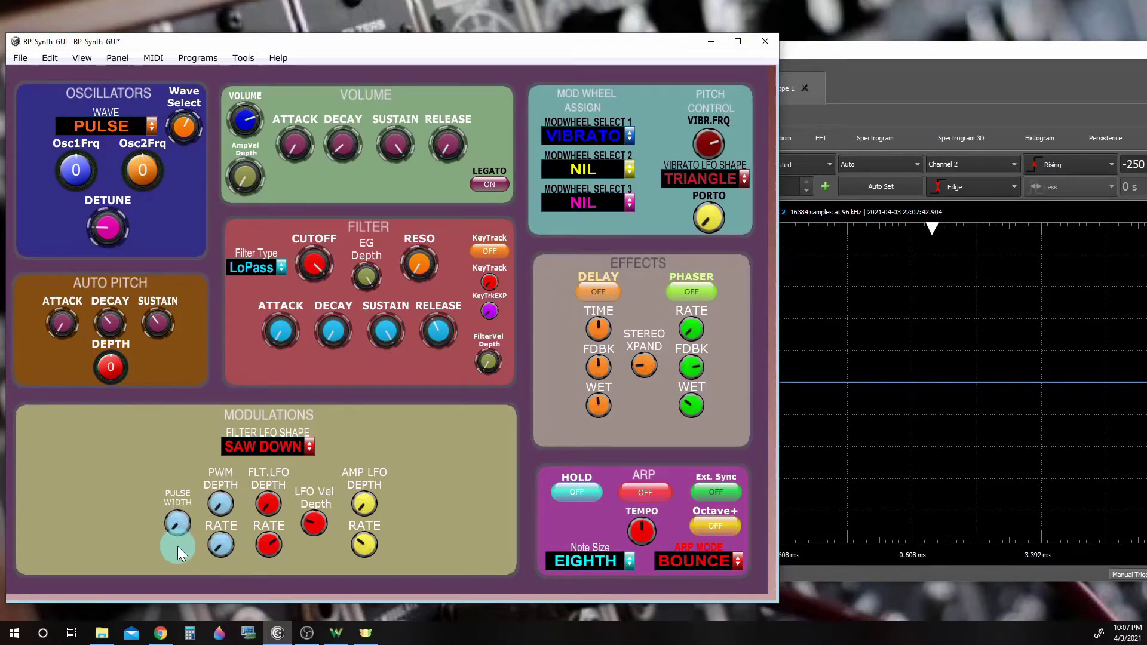
# Lower filter sustain to 84, raise decay to 42, then drop sustain to 58
pyautogui.click(385, 335)
pyautogui.moveTo(387, 334)
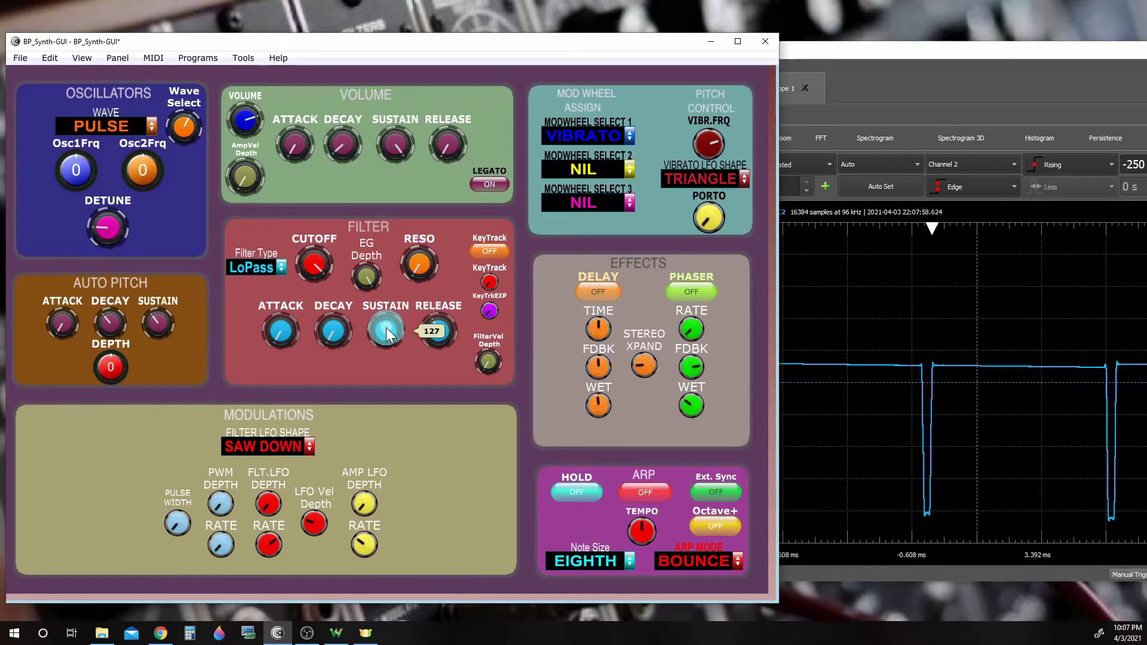
pyautogui.moveTo(387, 333)
pyautogui.mouseDown()
pyautogui.moveTo(381, 415)
pyautogui.moveTo(400, 319)
pyautogui.moveTo(398, 420)
pyautogui.moveTo(411, 324)
pyautogui.moveTo(376, 381)
pyautogui.moveTo(372, 347)
pyautogui.mouseUp()
pyautogui.click(261, 336)
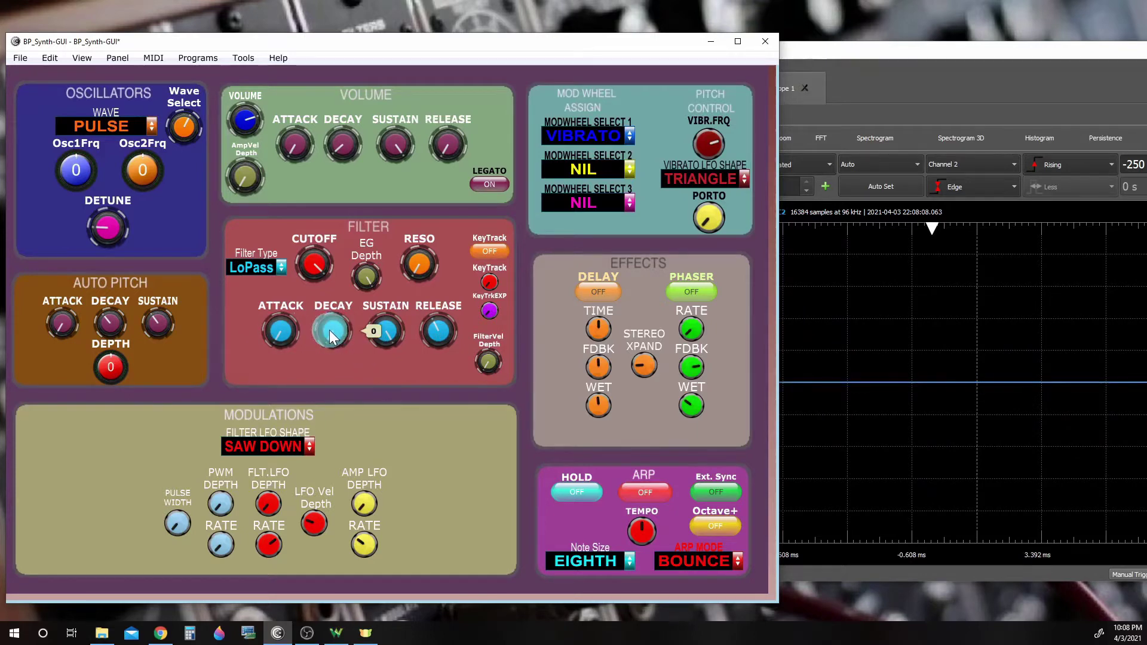
pyautogui.moveTo(332, 334); pyautogui.dragTo(342, 284)
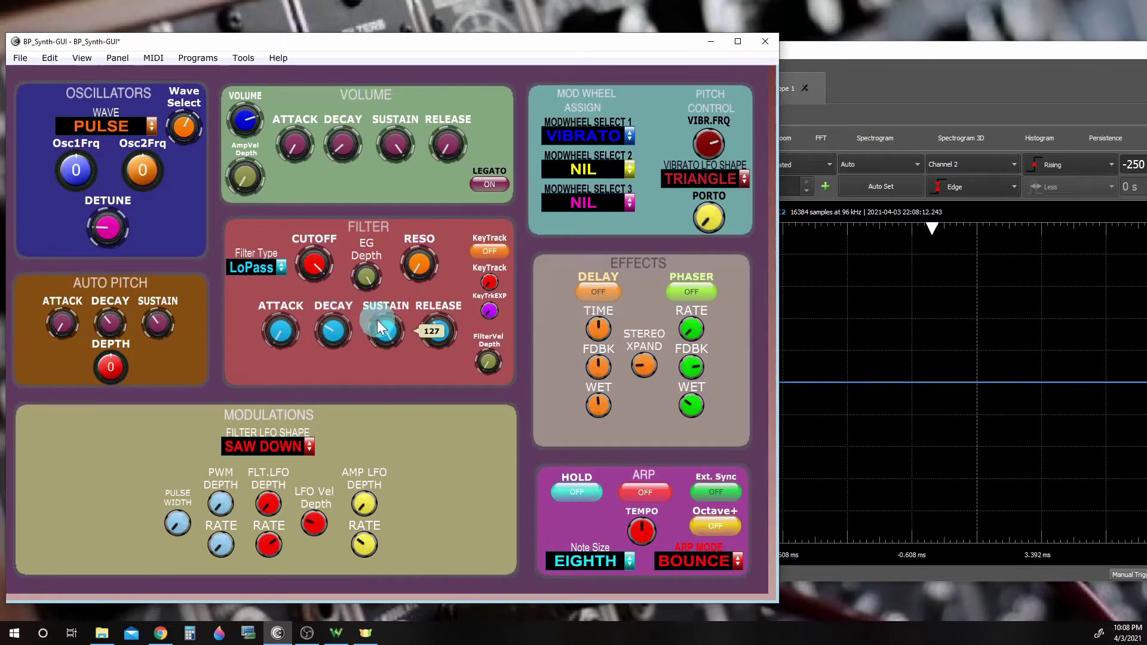
pyautogui.moveTo(389, 331); pyautogui.dragTo(389, 409)
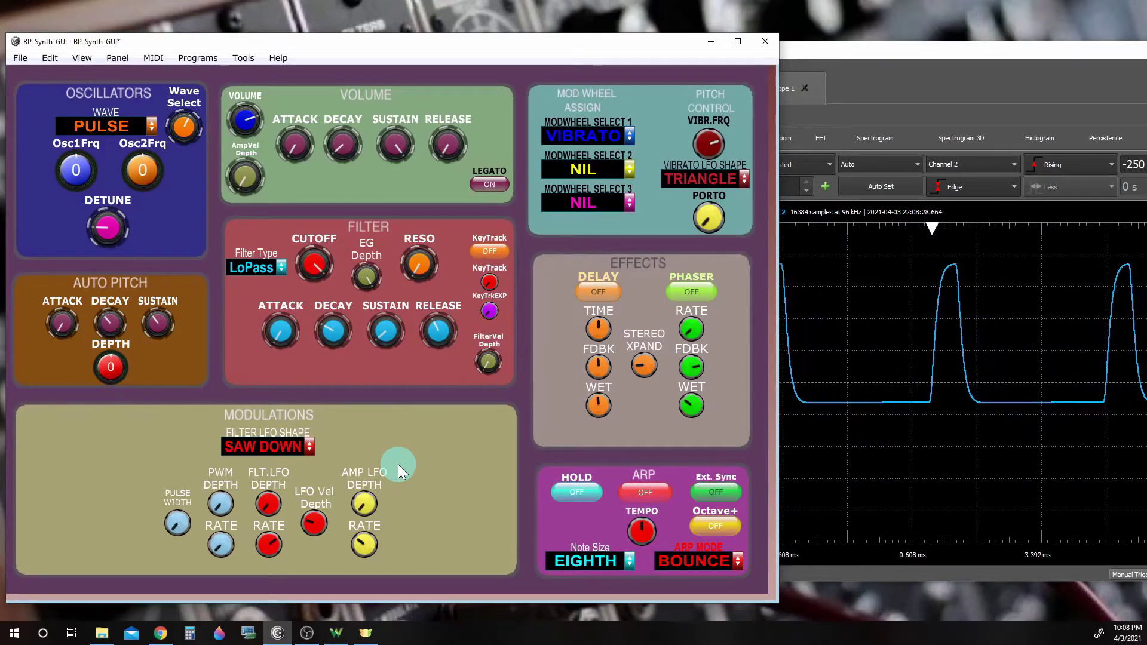
# Set filter attack to 45 and decay to 0, leaving sustain and EG depth at 127
pyautogui.moveTo(281, 332)
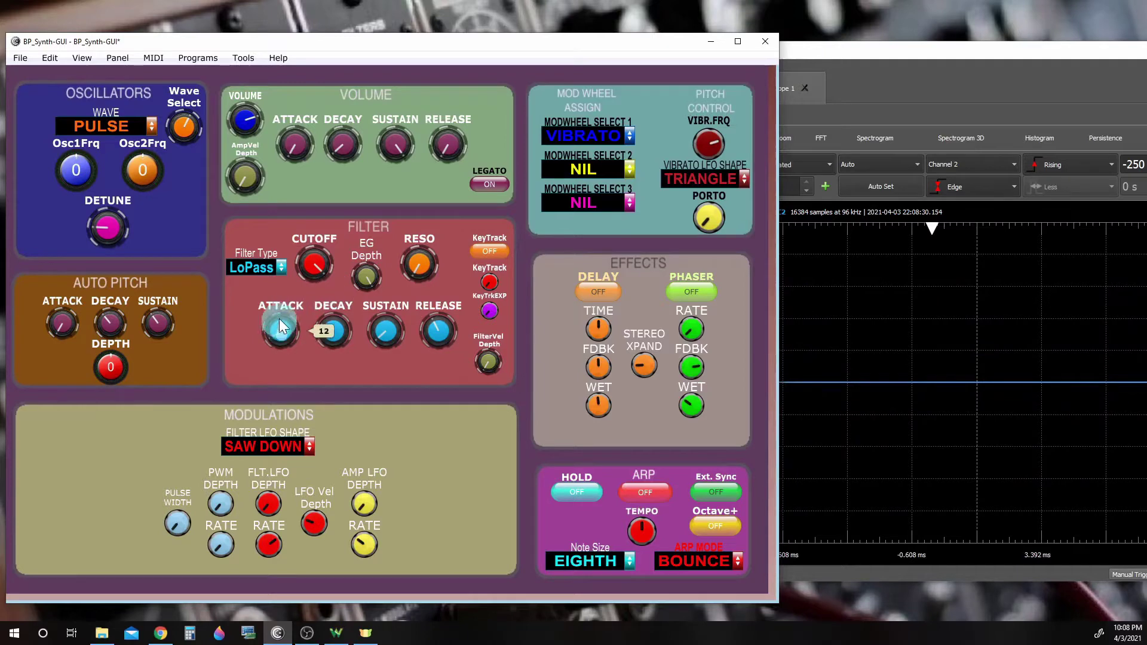
pyautogui.moveTo(282, 329); pyautogui.dragTo(282, 310)
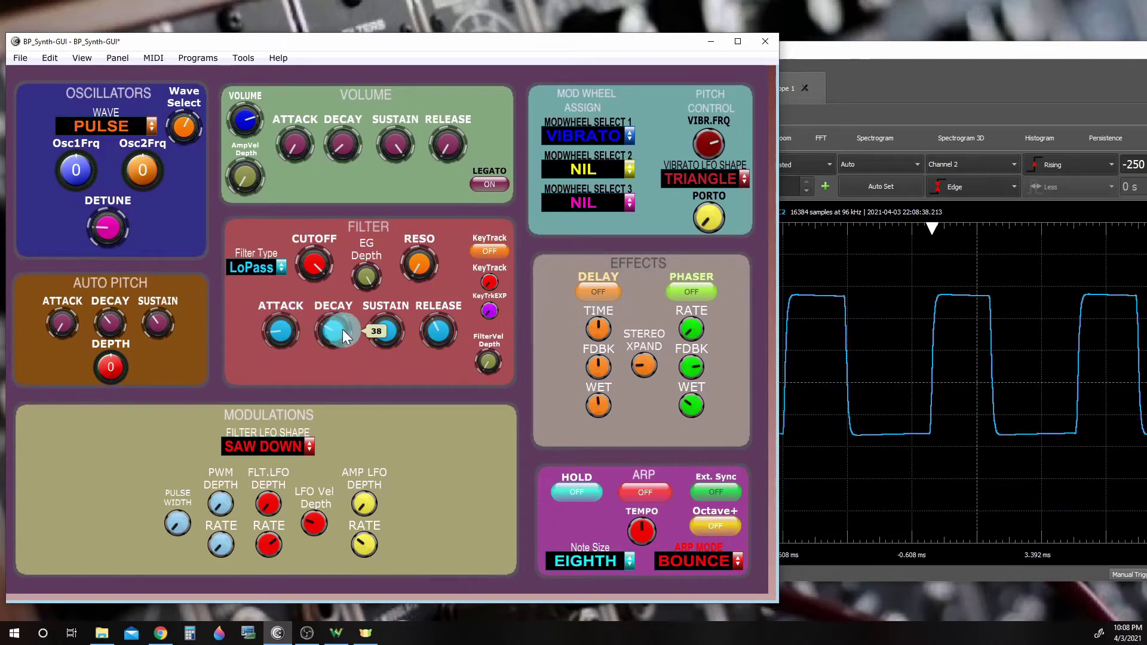
pyautogui.moveTo(334, 325); pyautogui.dragTo(330, 416)
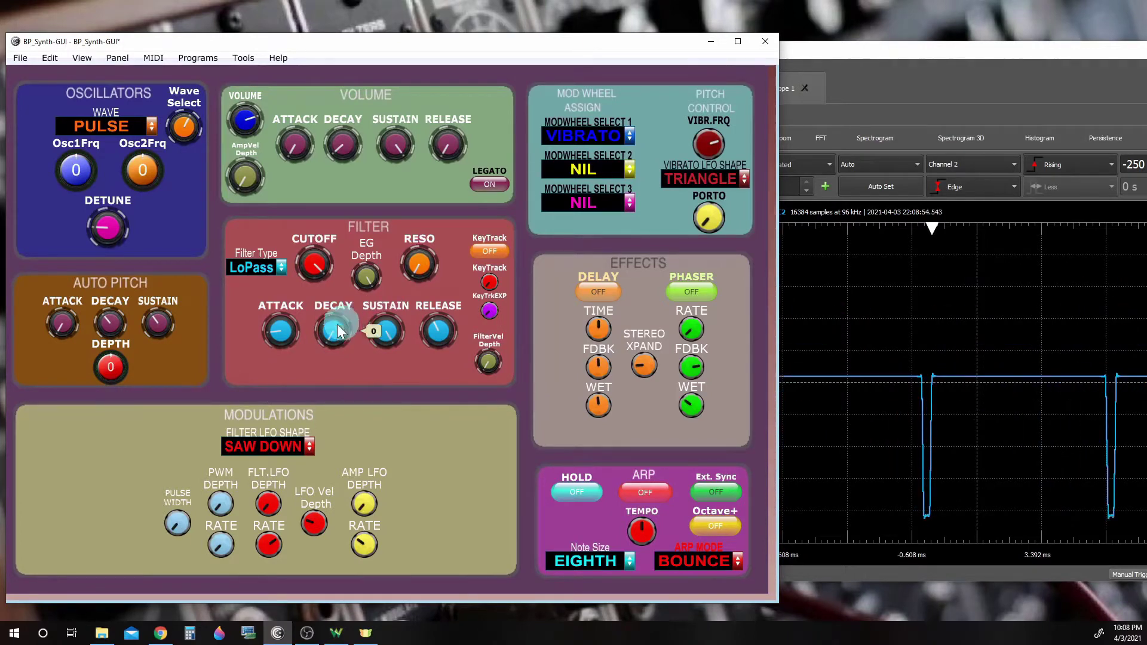
pyautogui.moveTo(282, 331)
pyautogui.moveTo(282, 328); pyautogui.dragTo(280, 304)
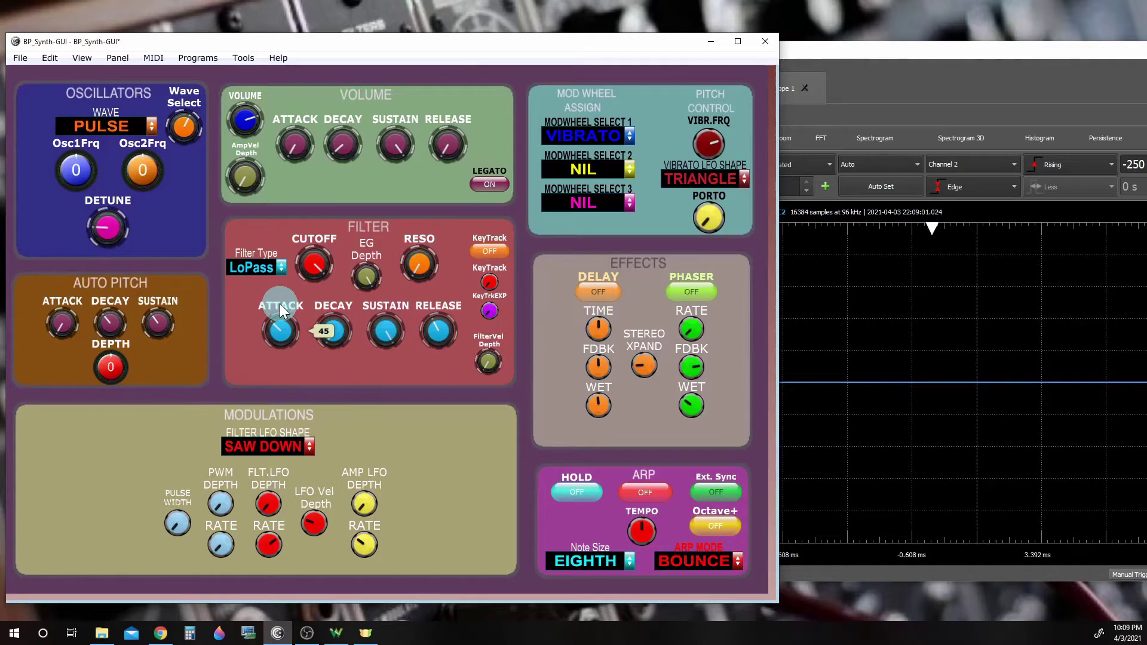
pyautogui.moveTo(387, 334)
pyautogui.moveTo(388, 334); pyautogui.dragTo(387, 309)
pyautogui.click(365, 245)
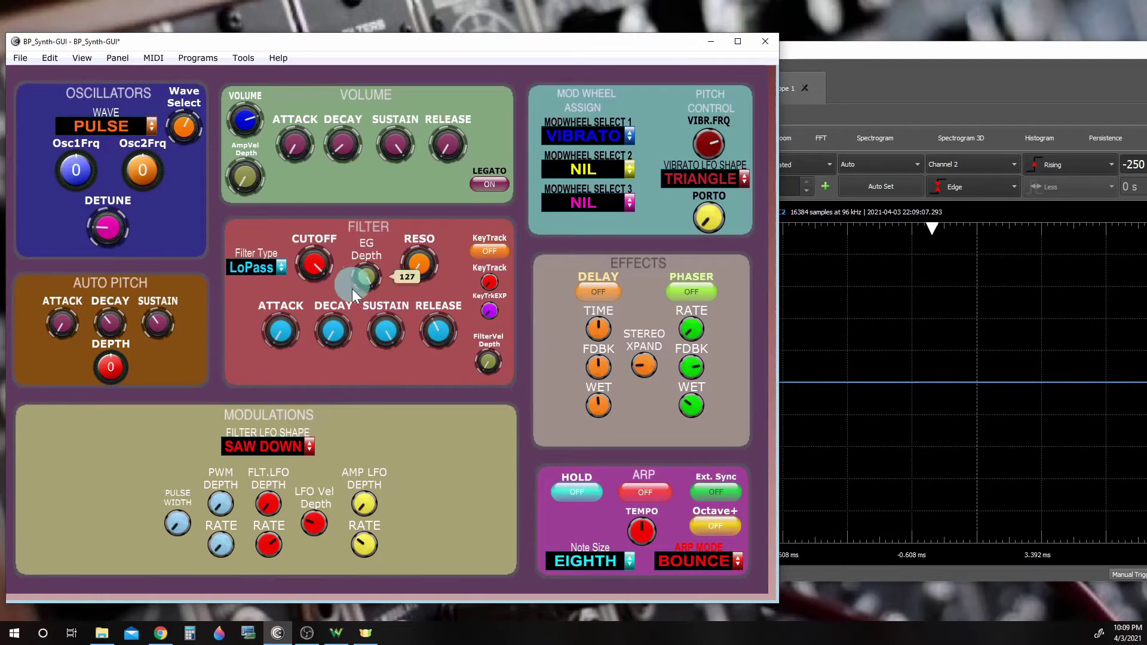
pyautogui.click(426, 316)
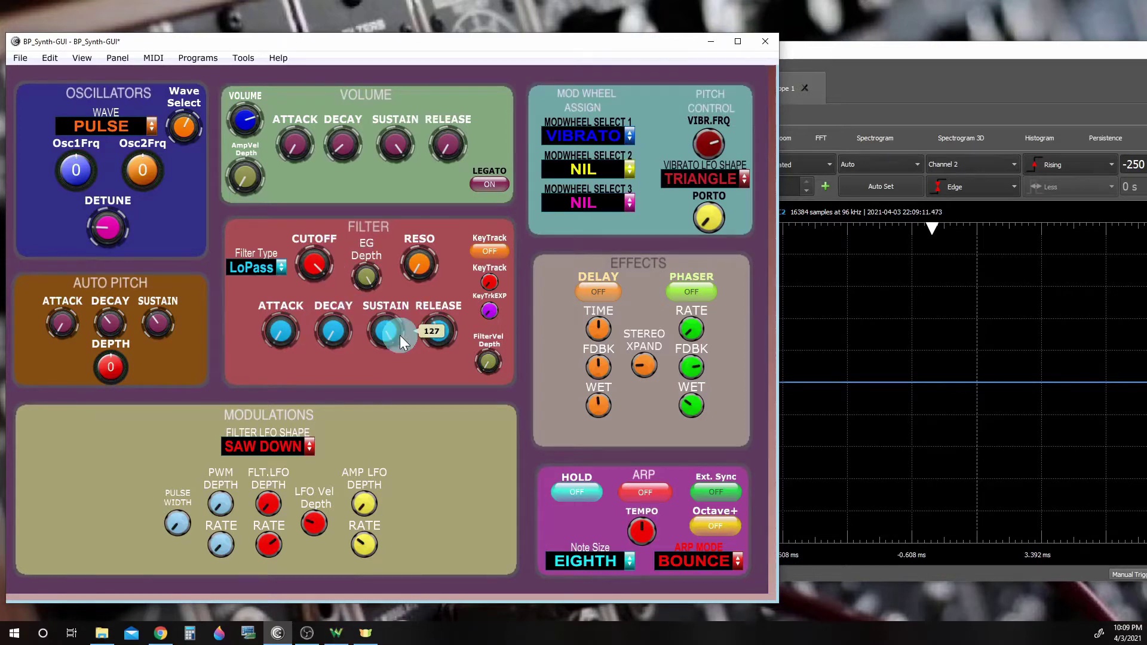
pyautogui.click(368, 347)
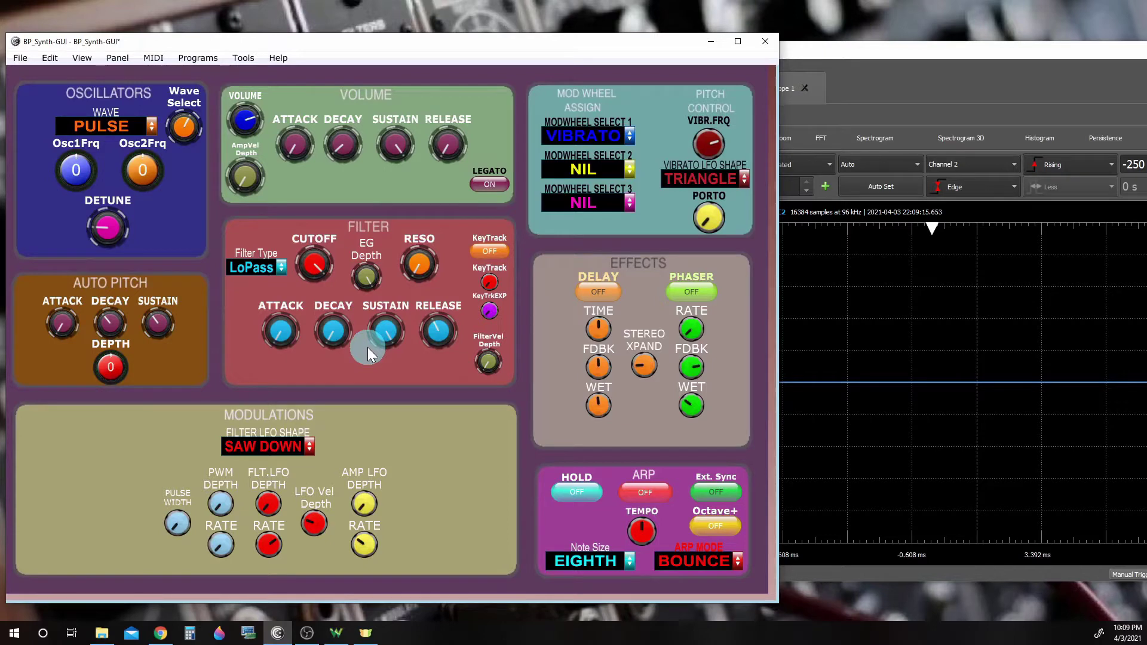
# Switch the oscillator to SAWSHAPER and raise its width from 58 to 85
pyautogui.click(118, 128)
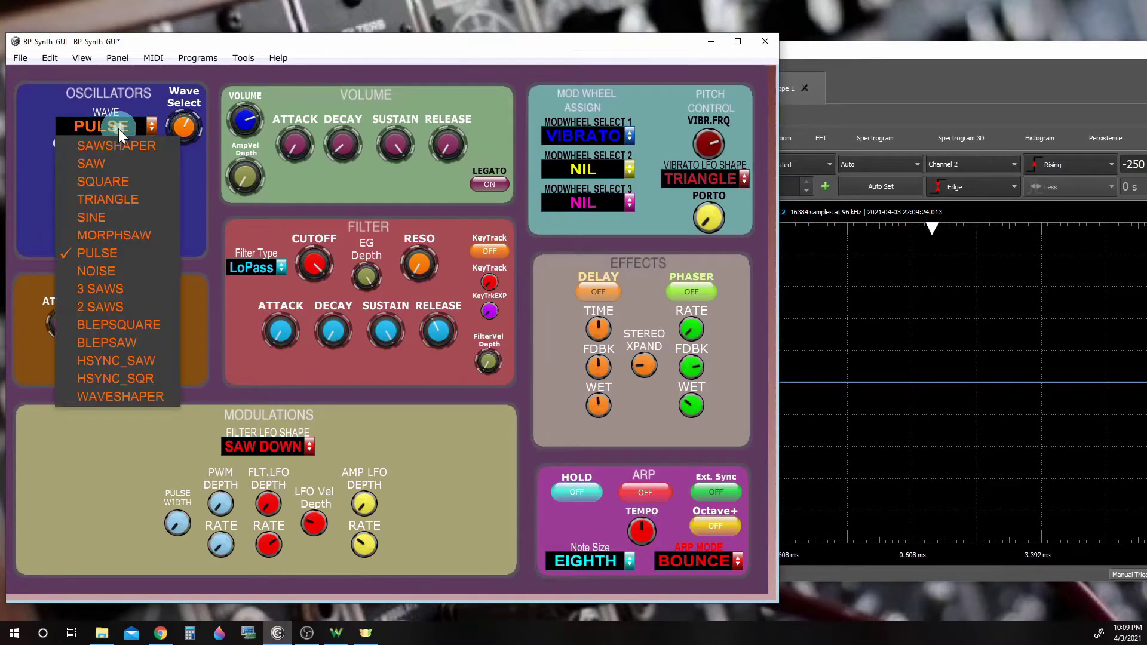
pyautogui.click(115, 142)
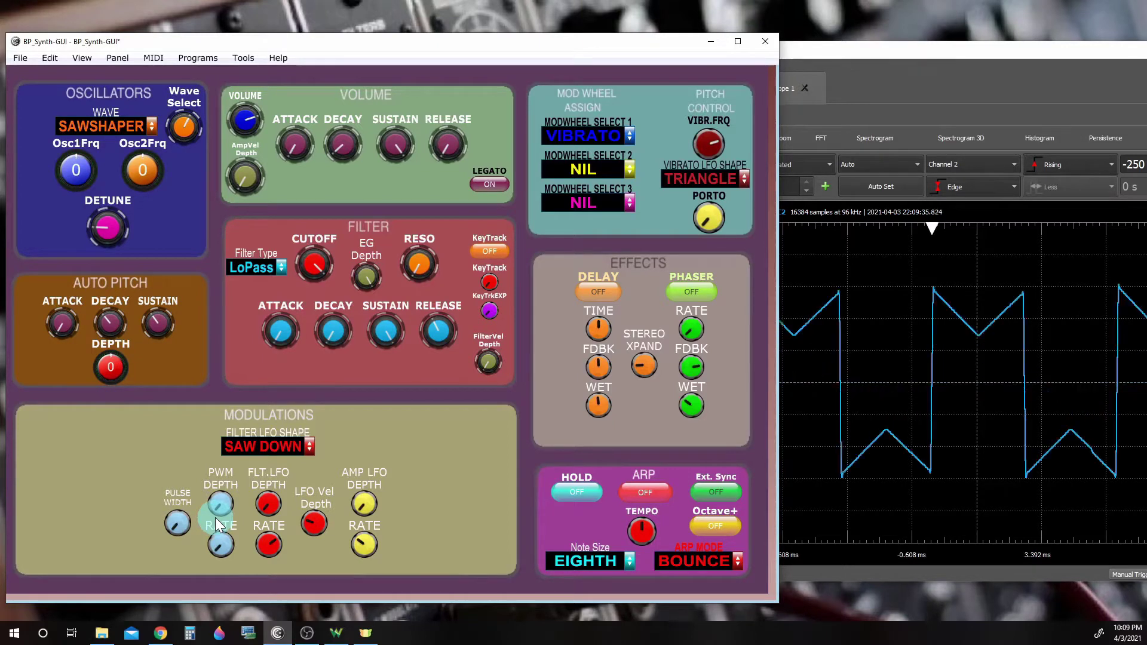
pyautogui.moveTo(177, 524)
pyautogui.mouseDown()
pyautogui.moveTo(177, 566)
pyautogui.moveTo(178, 519)
pyautogui.mouseUp()
pyautogui.moveTo(185, 458); pyautogui.dragTo(202, 501)
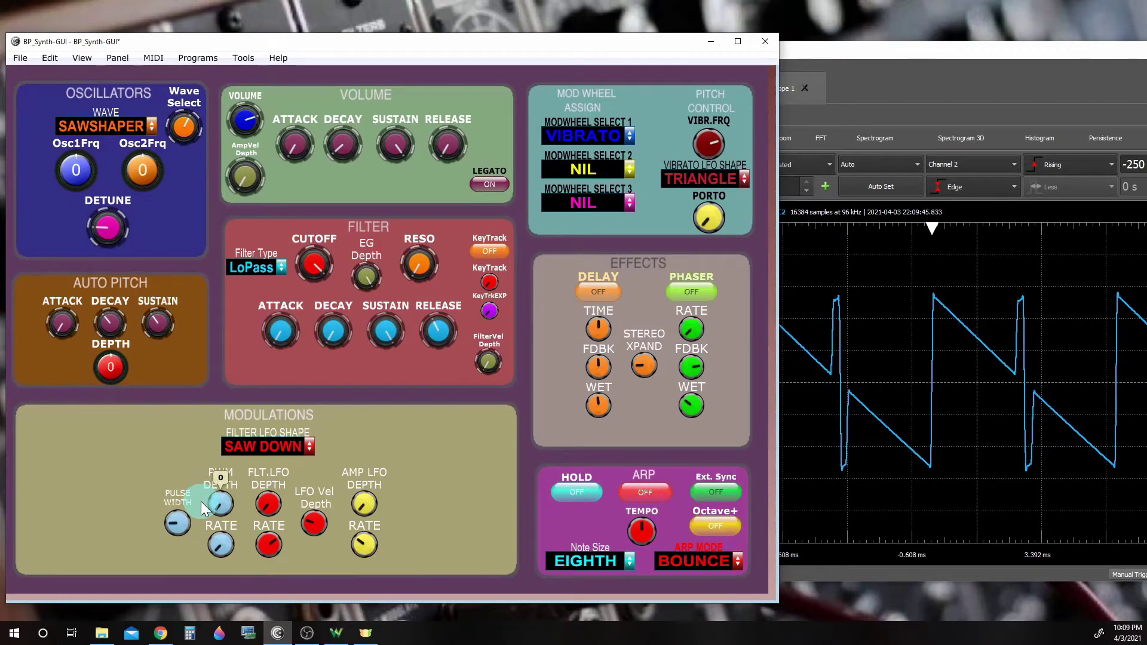
# Scroll the pulse width down, then back up to about 77
pyautogui.click(179, 521)
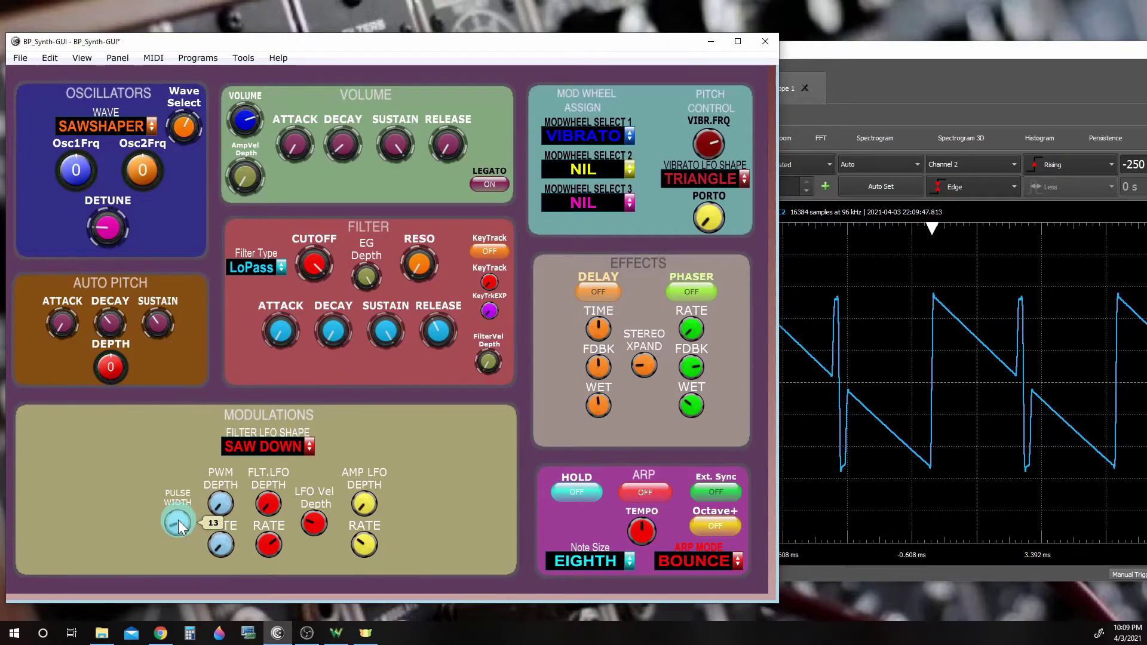
pyautogui.scroll(-3, 179, 520)
pyautogui.scroll(-2, 179, 520)
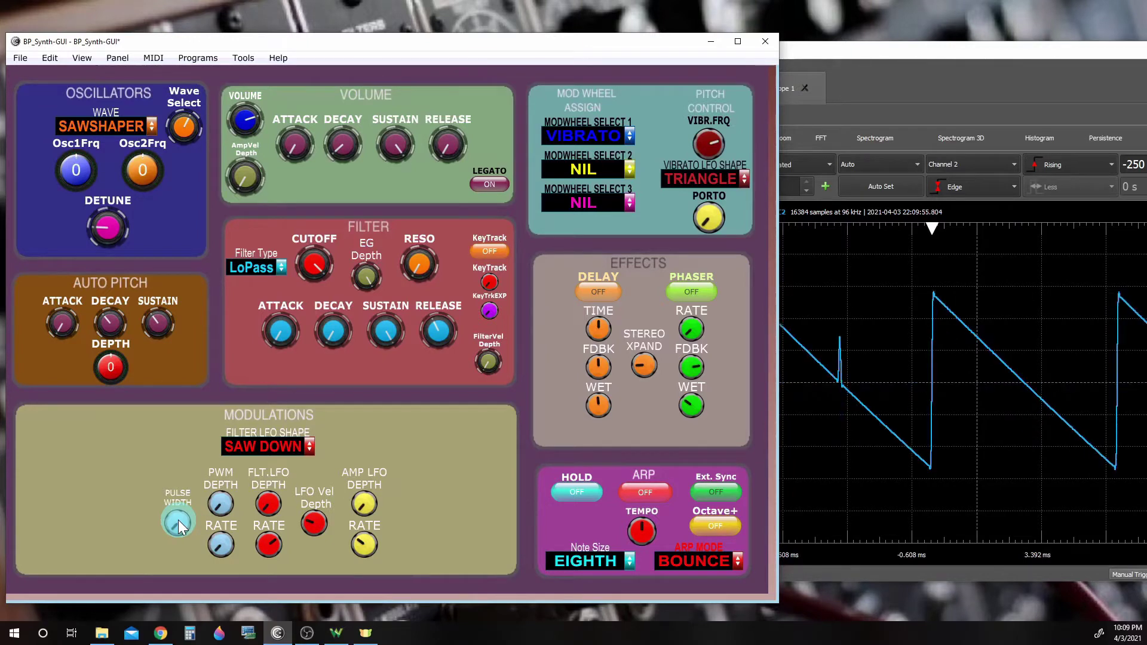
pyautogui.scroll(11, 179, 519)
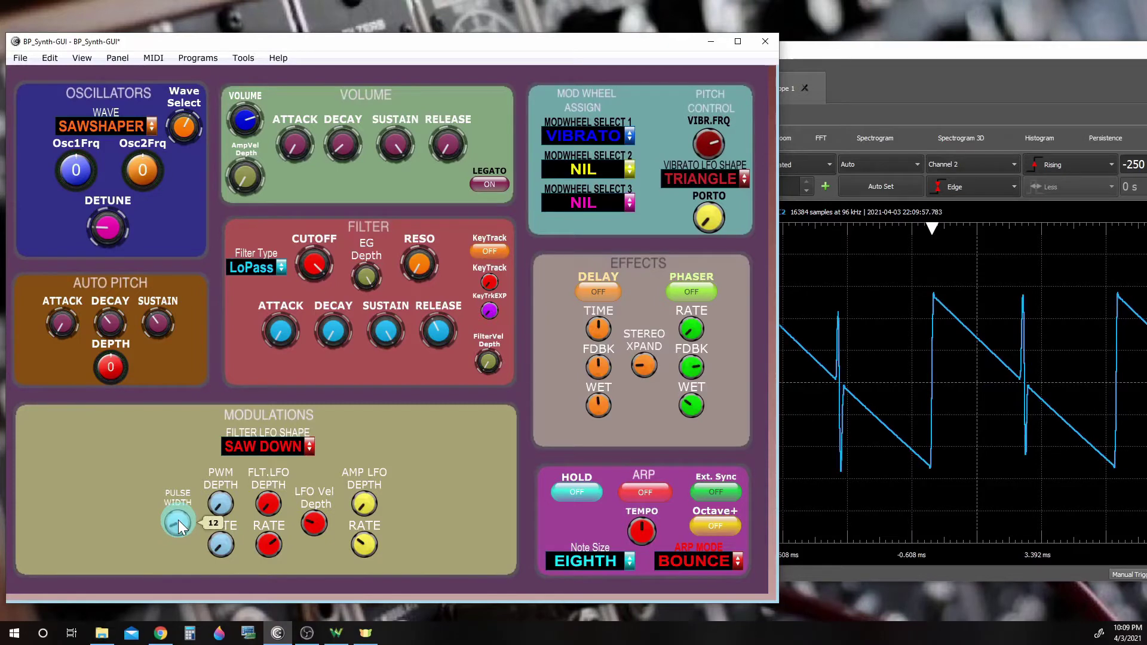
pyautogui.scroll(20, 178, 519)
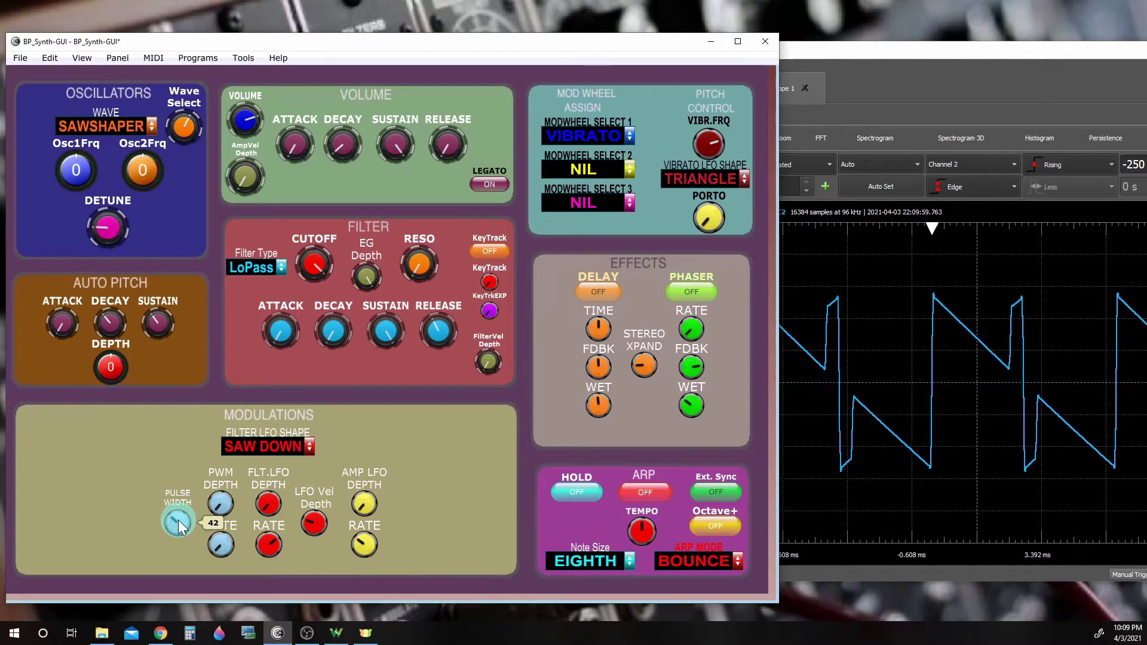
pyautogui.scroll(20, 179, 519)
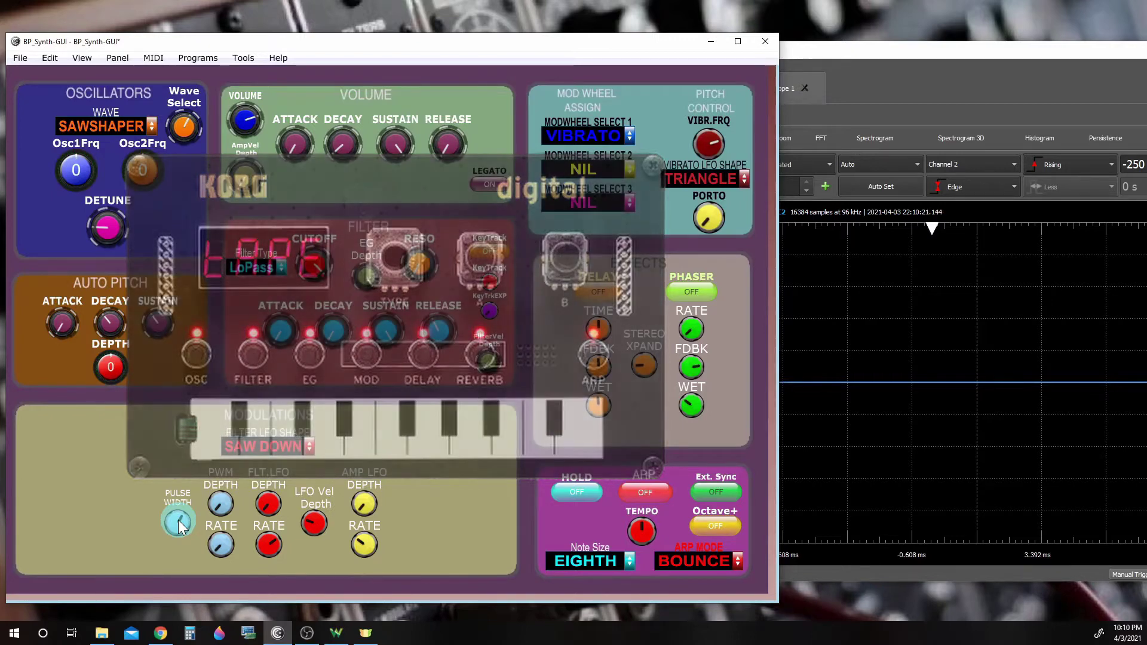
# Try PWM depth at 0, 65 and 113 while raising the PWM rate
pyautogui.moveTo(221, 505); pyautogui.dragTo(219, 566)
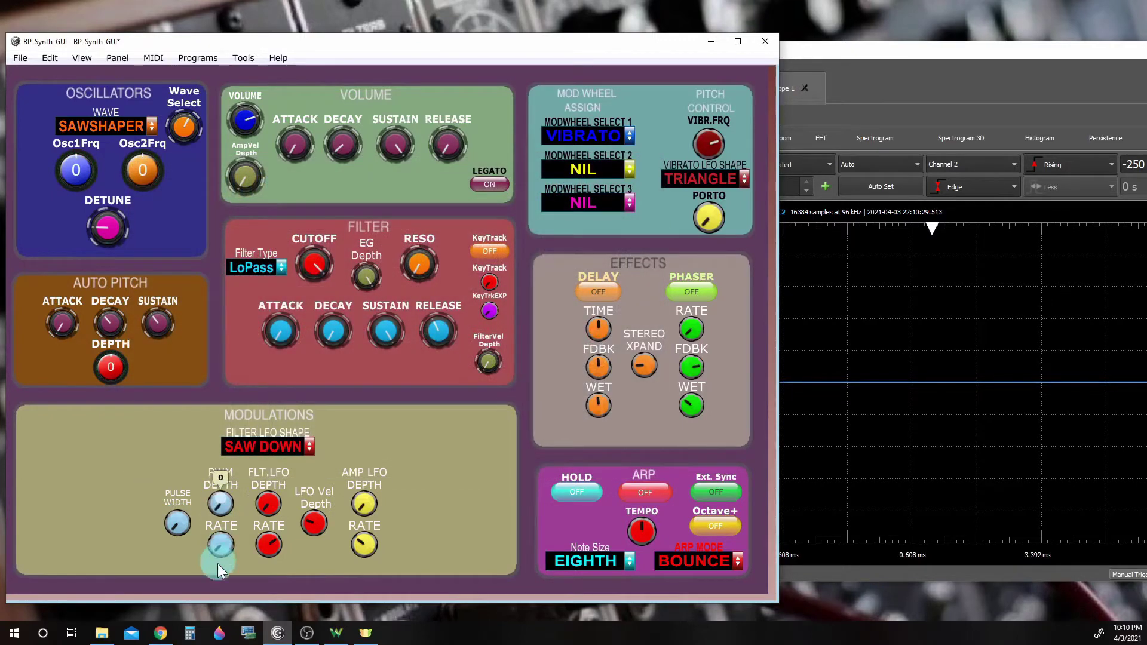
pyautogui.moveTo(229, 475); pyautogui.dragTo(230, 474)
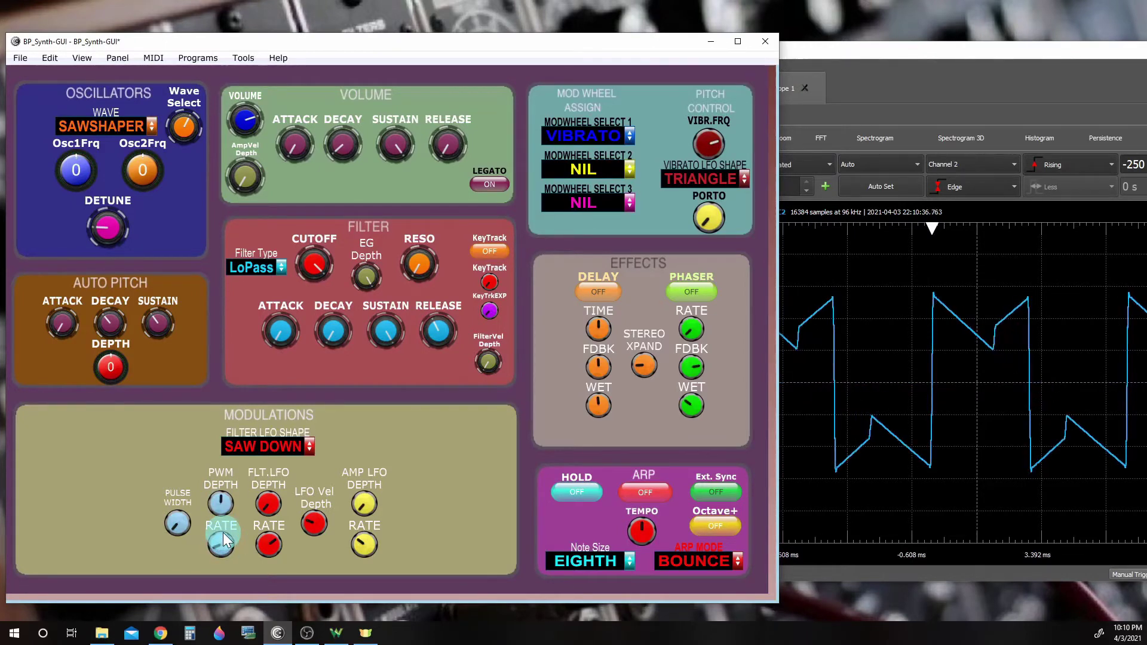
pyautogui.moveTo(219, 544)
pyautogui.mouseDown()
pyautogui.moveTo(226, 500)
pyautogui.moveTo(220, 546)
pyautogui.mouseUp()
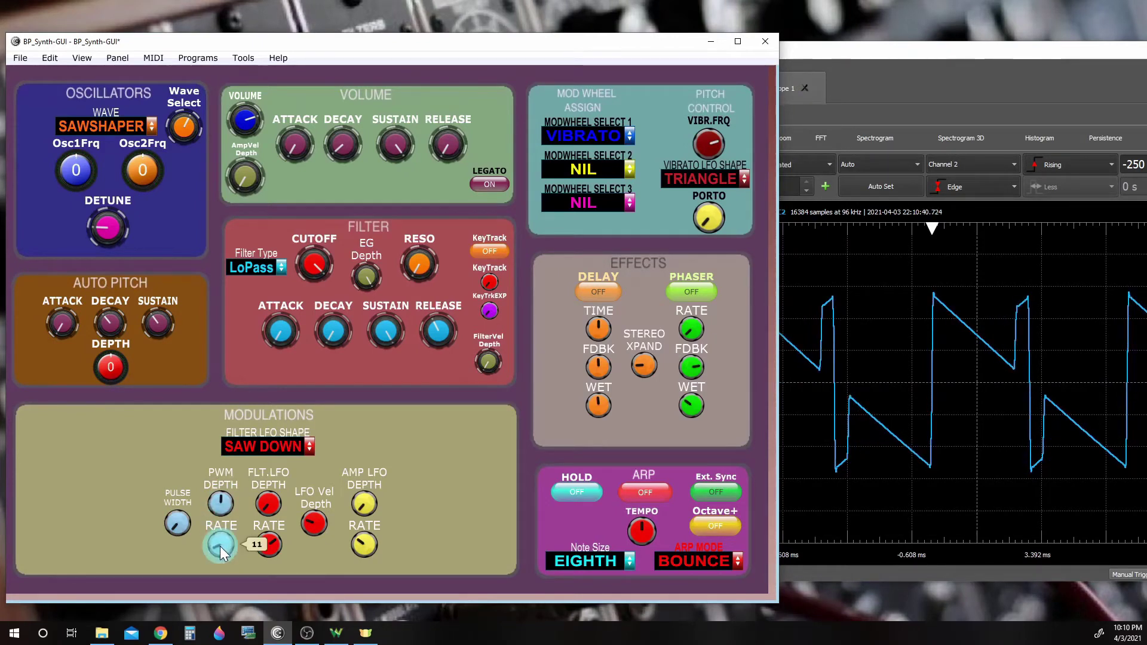
pyautogui.scroll(-7, 220, 546)
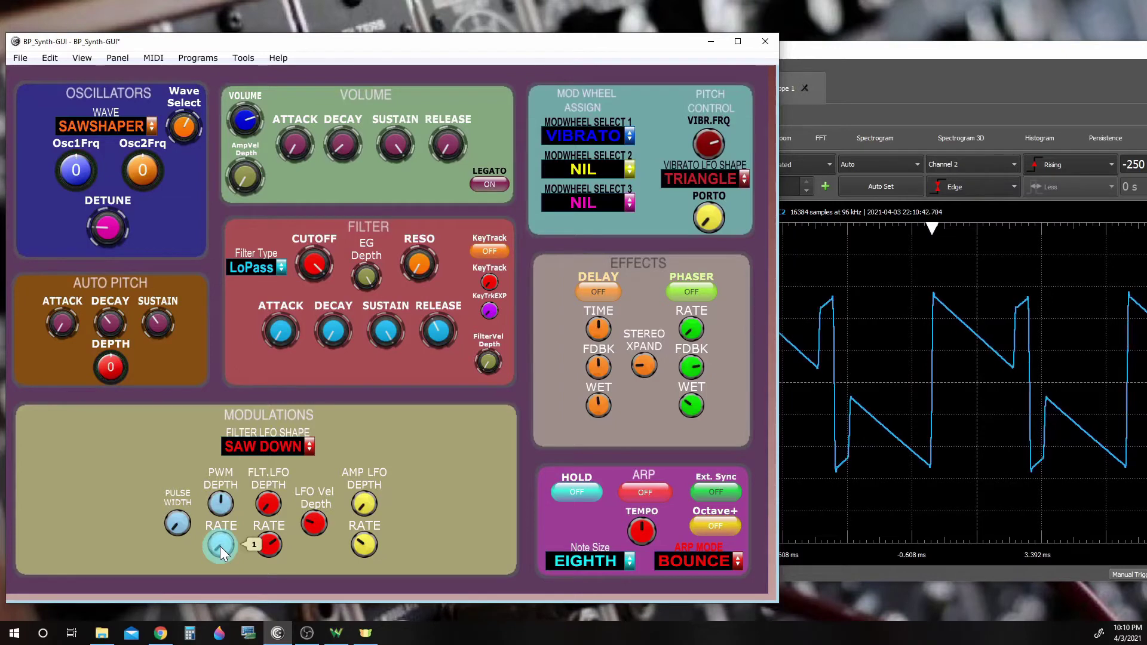
pyautogui.moveTo(221, 504); pyautogui.dragTo(233, 435)
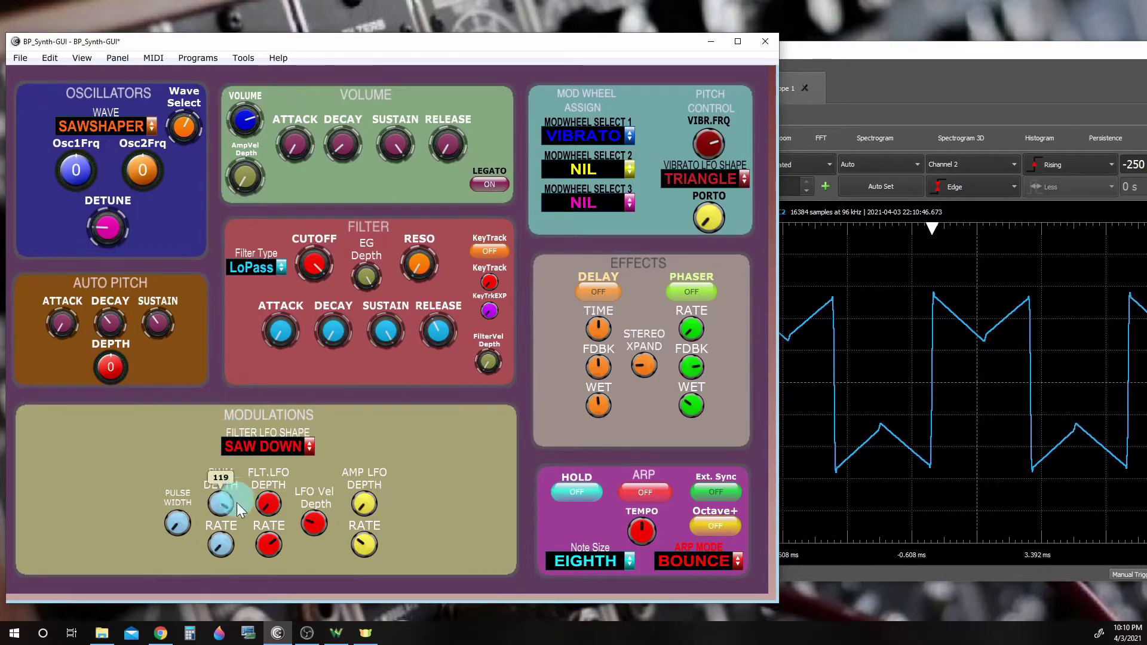
pyautogui.scroll(3, 226, 549)
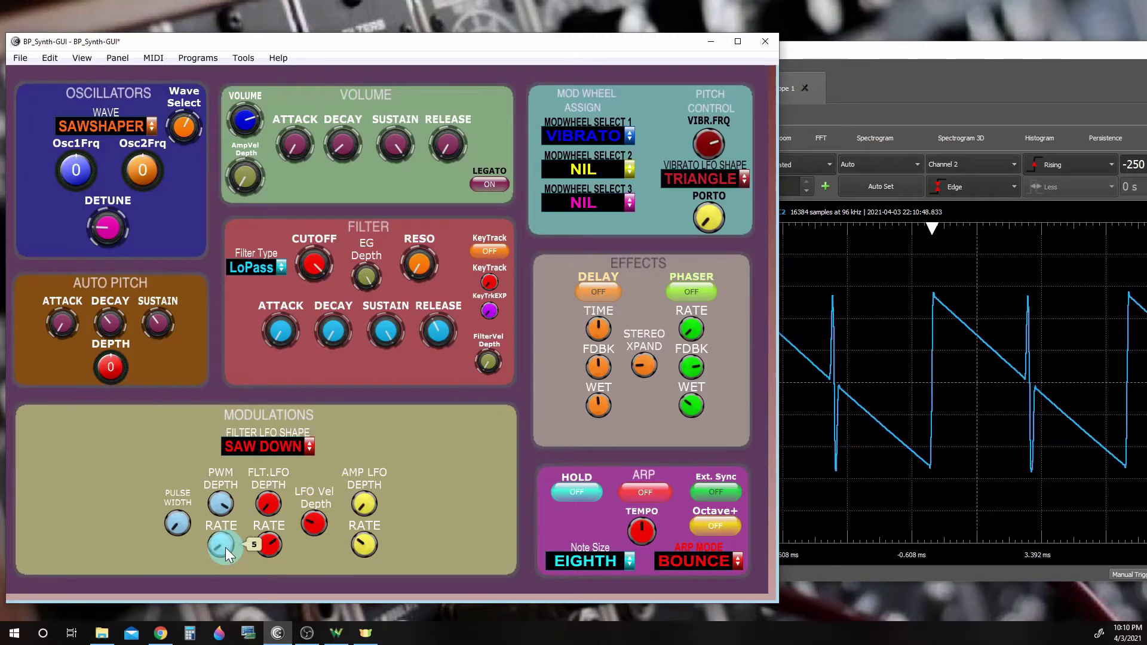
pyautogui.scroll(-2, 225, 548)
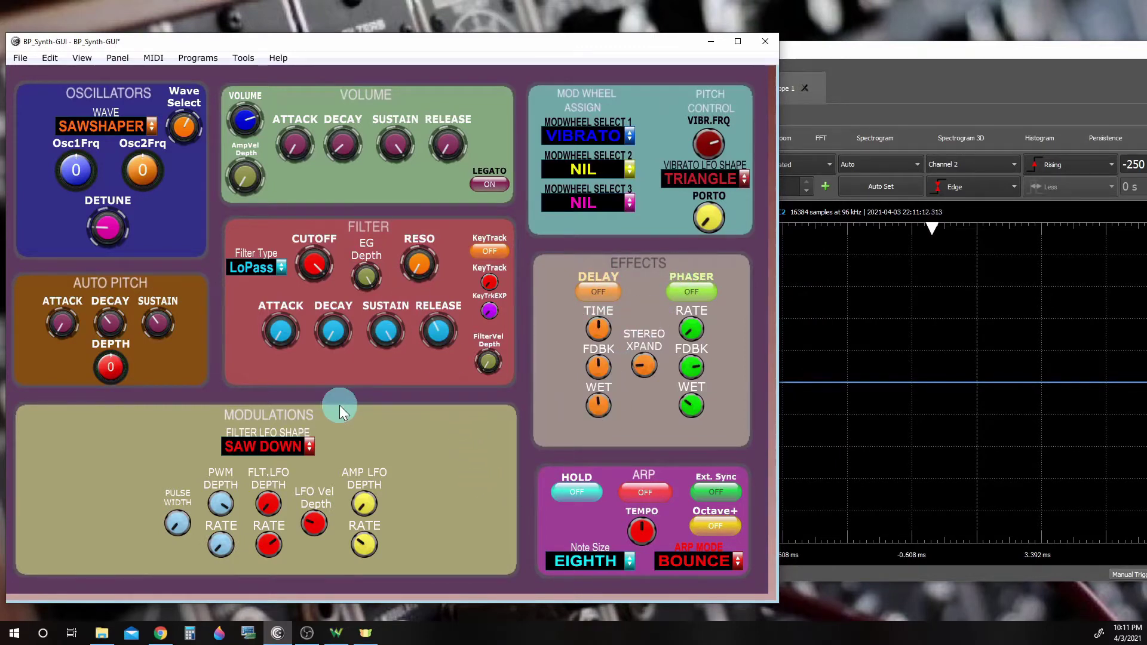
pyautogui.moveTo(233, 504)
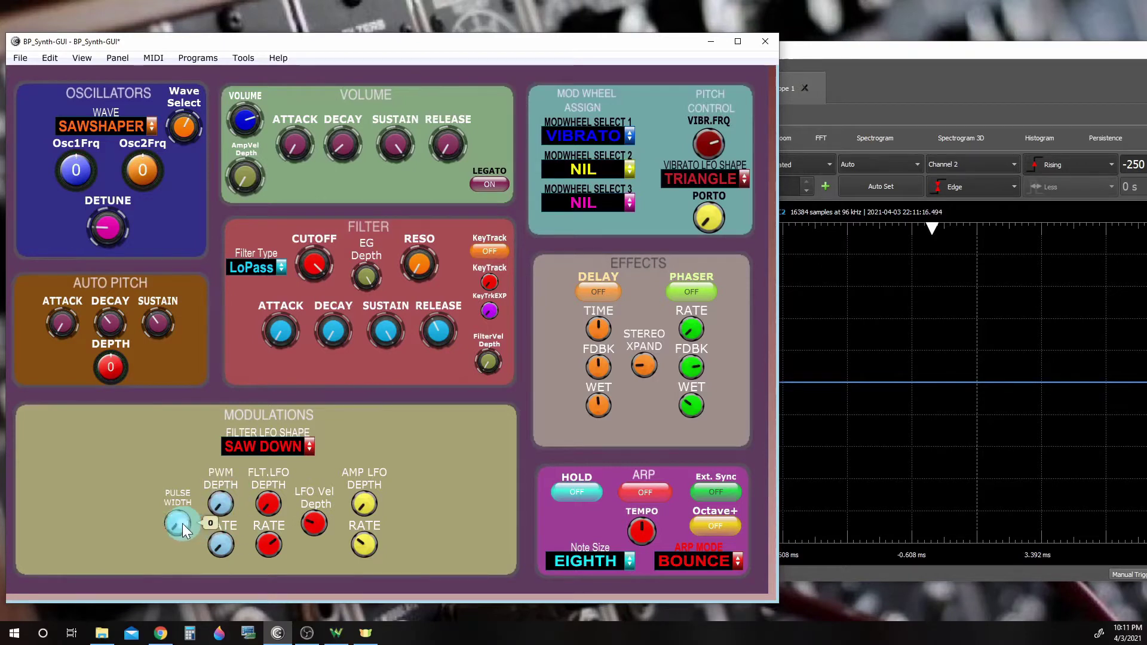
# Lower filter sustain to 106, decay to 0, and release to 44
pyautogui.moveTo(388, 337)
pyautogui.moveTo(387, 338); pyautogui.dragTo(388, 291)
pyautogui.moveTo(332, 330)
pyautogui.mouseDown()
pyautogui.moveTo(306, 328)
pyautogui.moveTo(324, 334)
pyautogui.mouseUp()
pyautogui.moveTo(340, 282); pyautogui.dragTo(343, 272)
pyautogui.click(389, 332)
pyautogui.moveTo(399, 428); pyautogui.dragTo(397, 507)
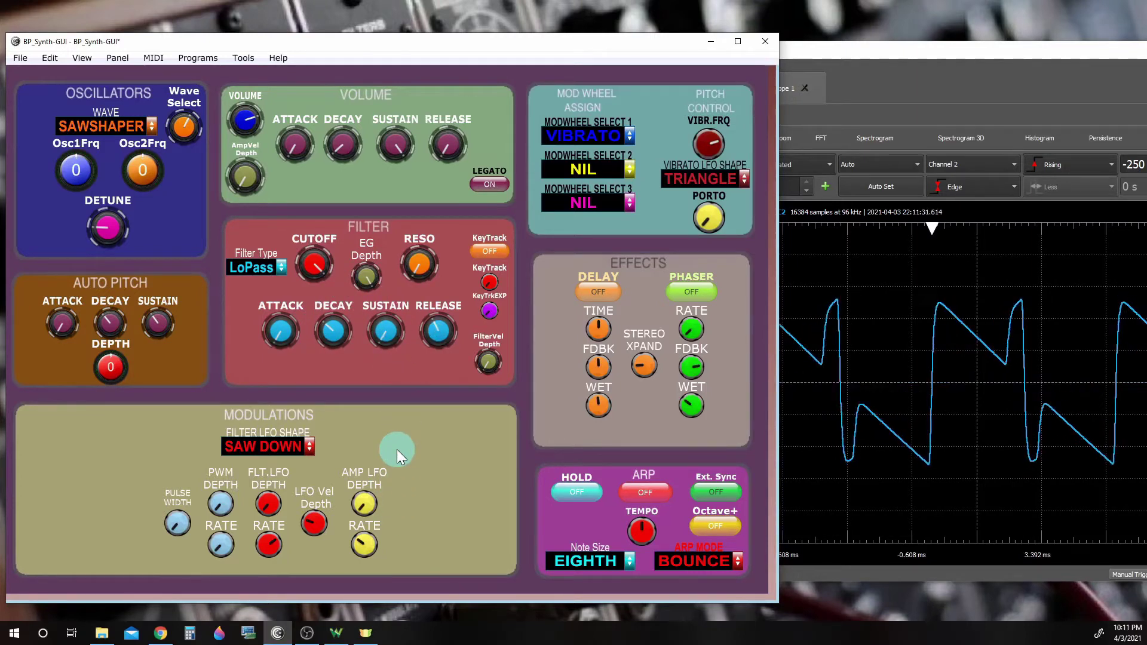
# Raise filter attack to 10, set decay to 25, and turn sustain back up
pyautogui.click(282, 332)
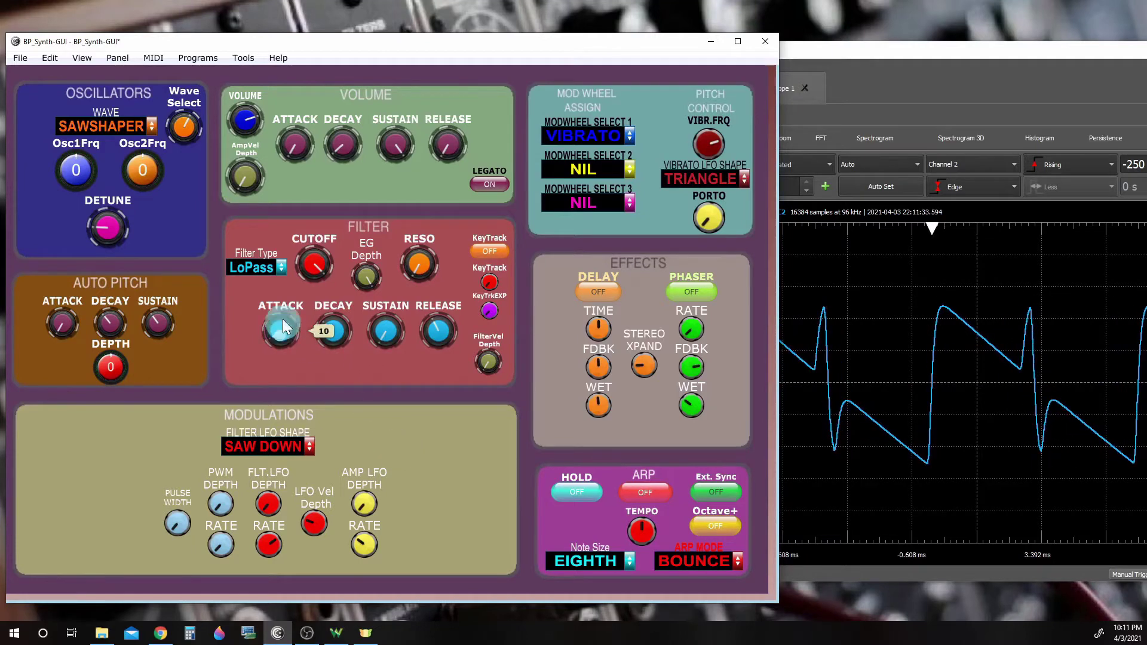
pyautogui.moveTo(282, 326); pyautogui.dragTo(291, 299)
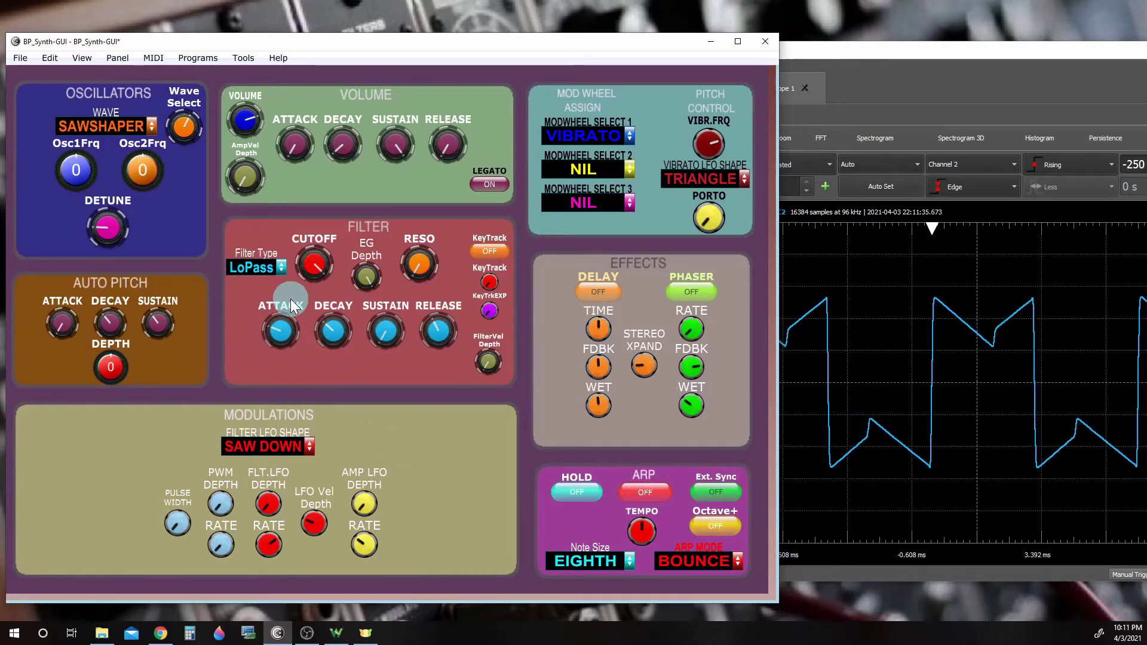
pyautogui.moveTo(333, 331); pyautogui.dragTo(388, 375)
pyautogui.moveTo(388, 308); pyautogui.dragTo(424, 141)
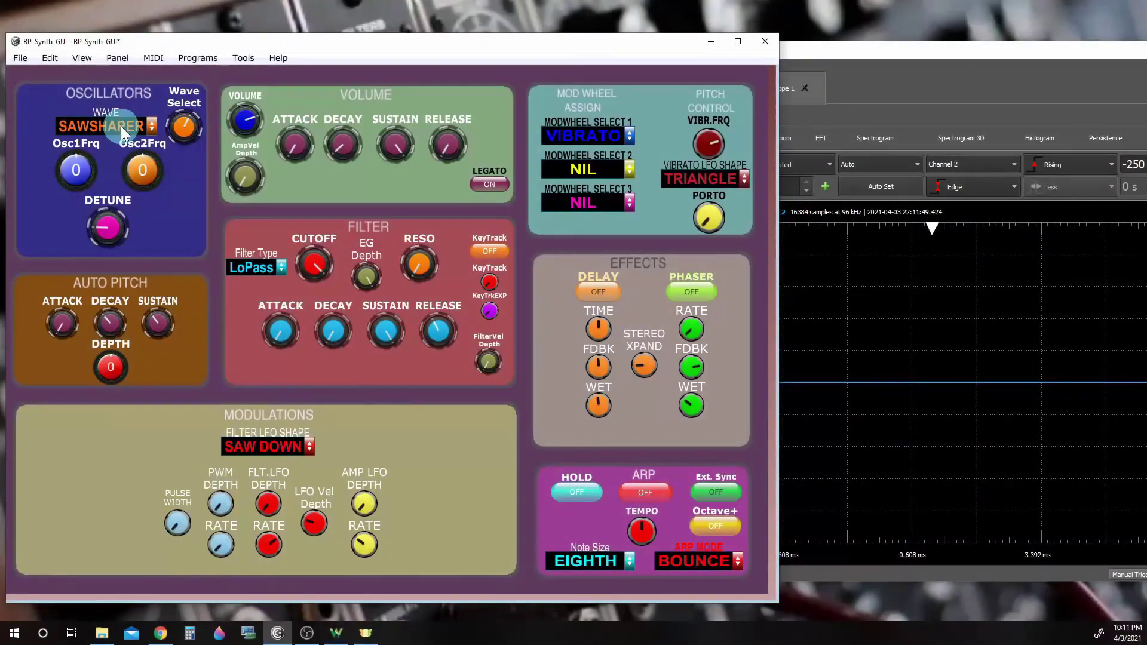
# Select the WAVESHAPER wave, then reopen the wave list and close it unchanged
pyautogui.click(121, 126)
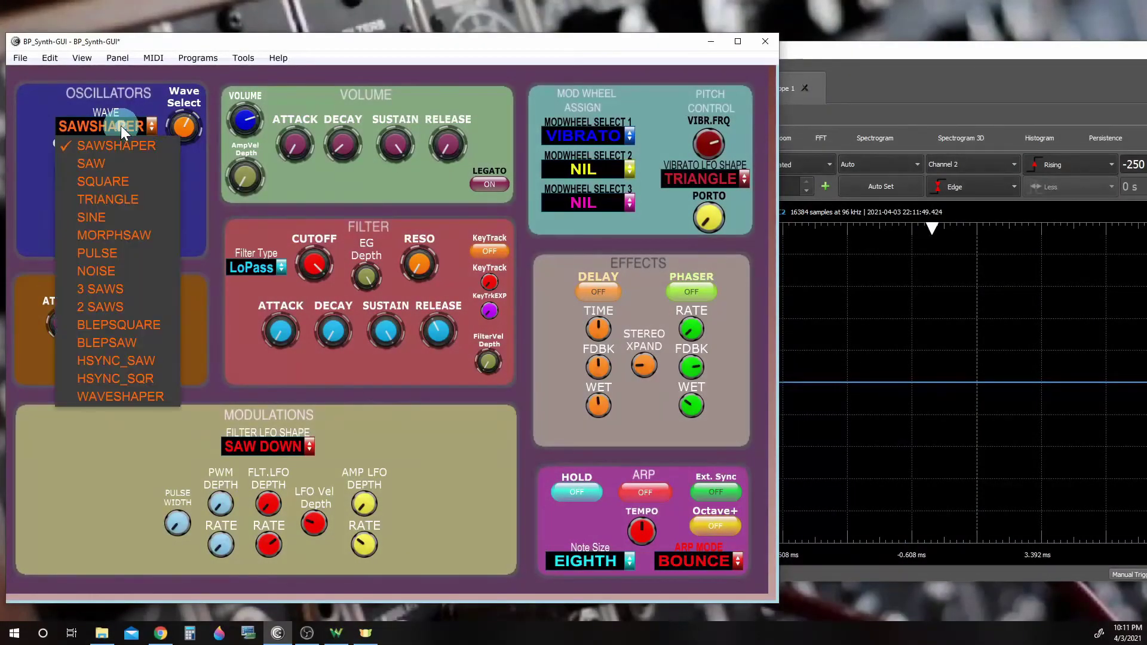
pyautogui.click(112, 394)
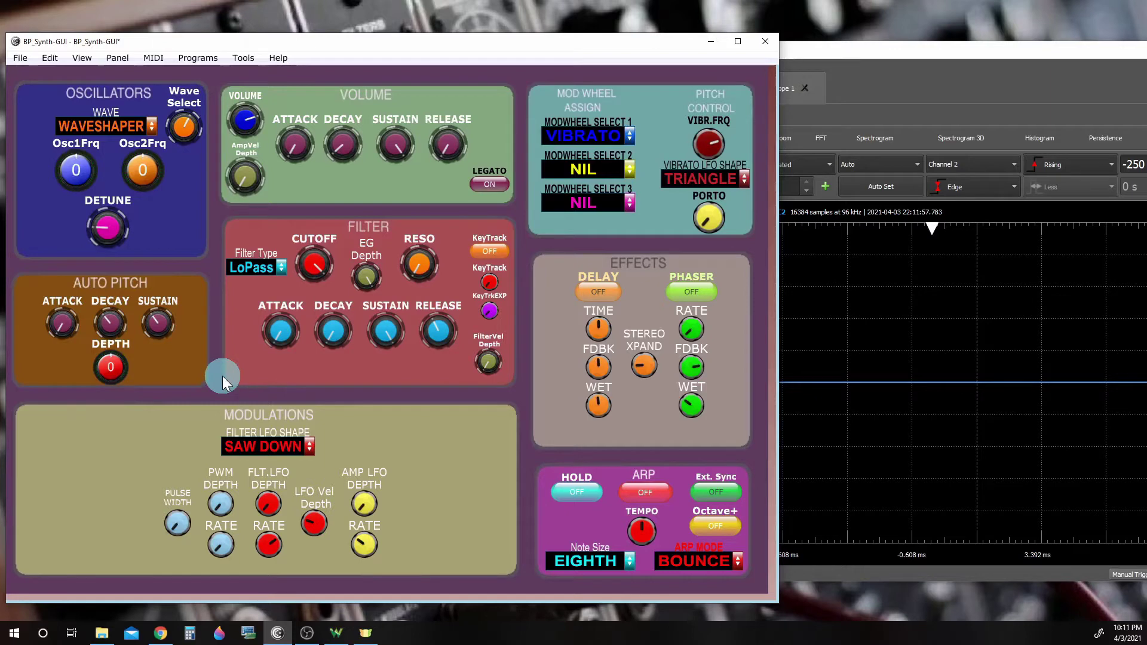
pyautogui.click(134, 126)
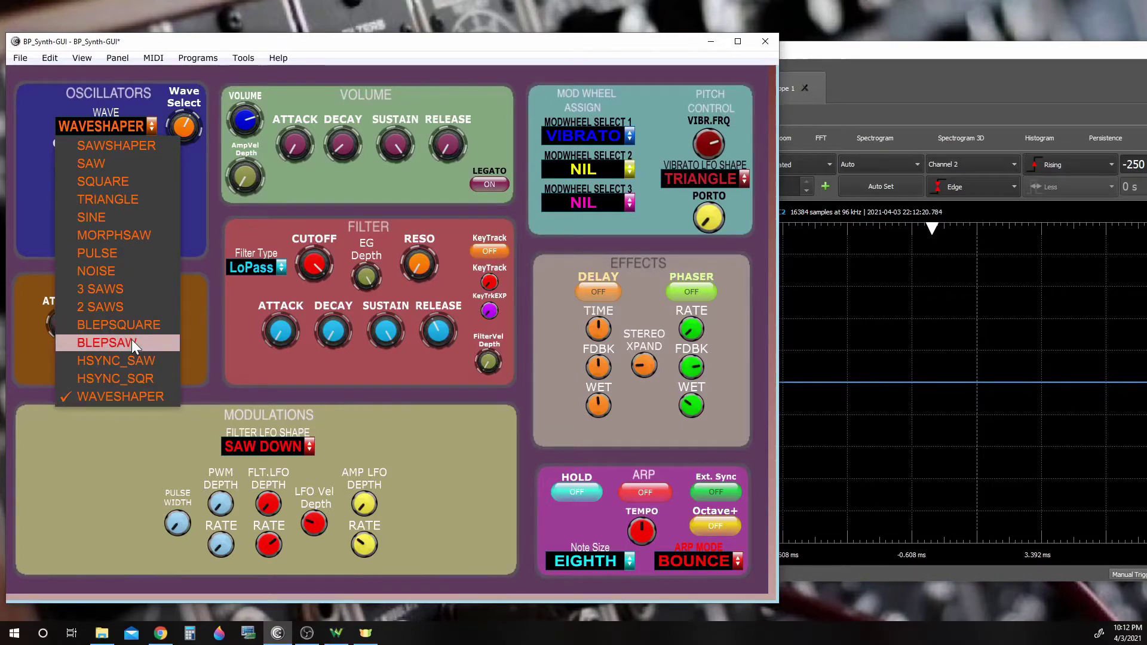
pyautogui.click(134, 483)
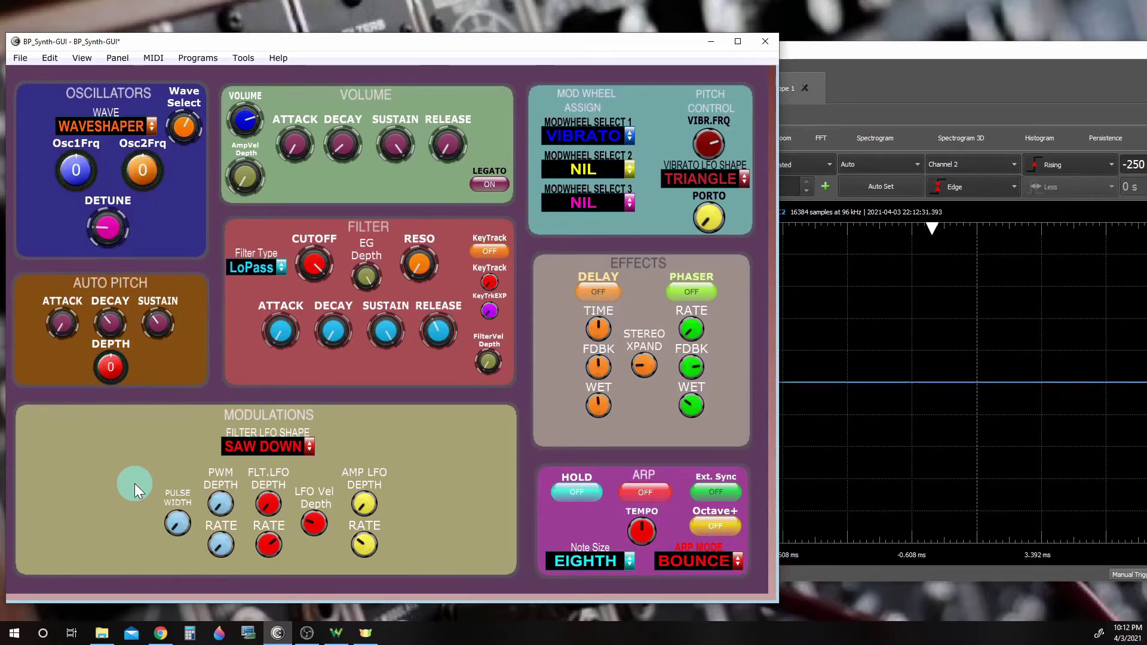
# Widen the pulse width to 88, then push it to the maximum 127
pyautogui.click(177, 525)
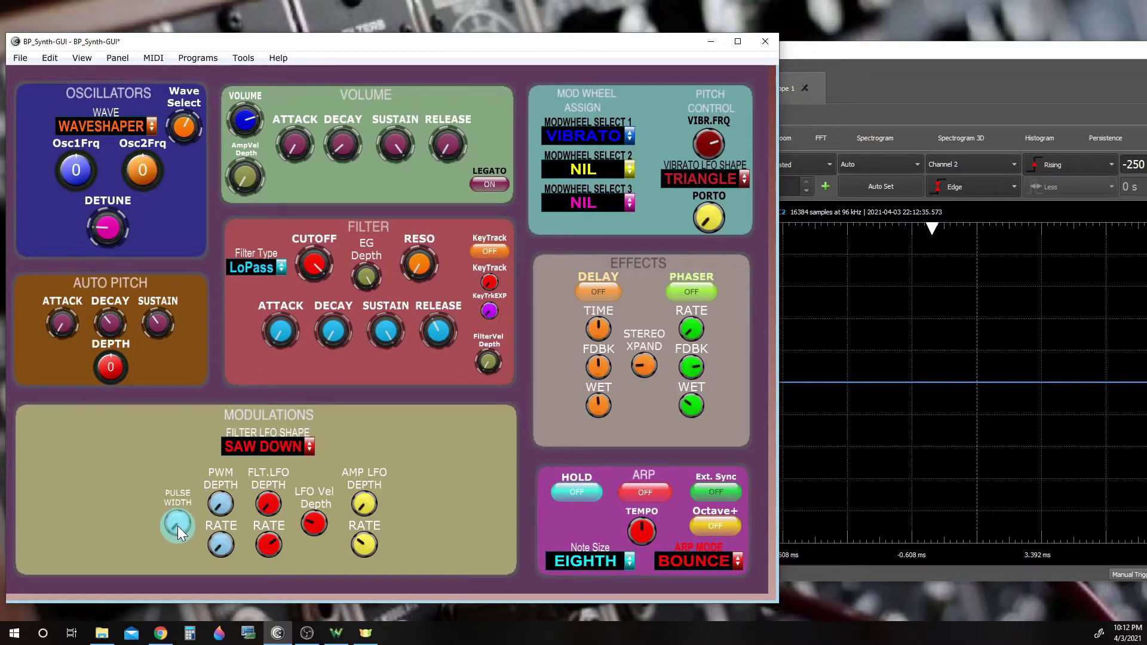
pyautogui.moveTo(178, 526); pyautogui.dragTo(203, 422)
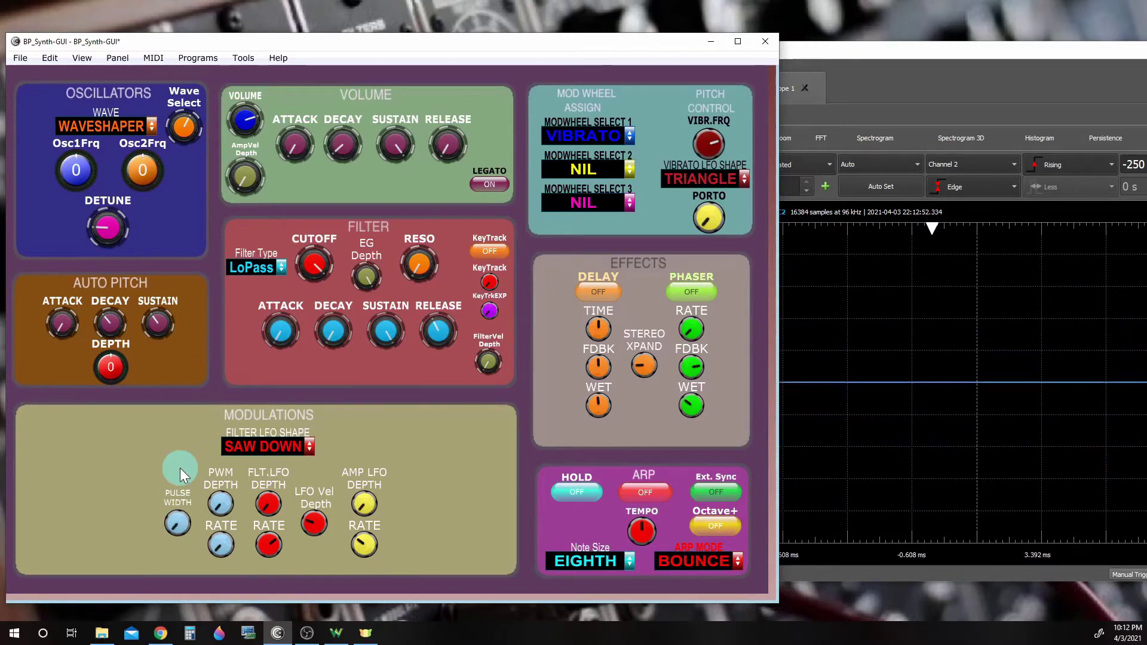
pyautogui.moveTo(183, 523)
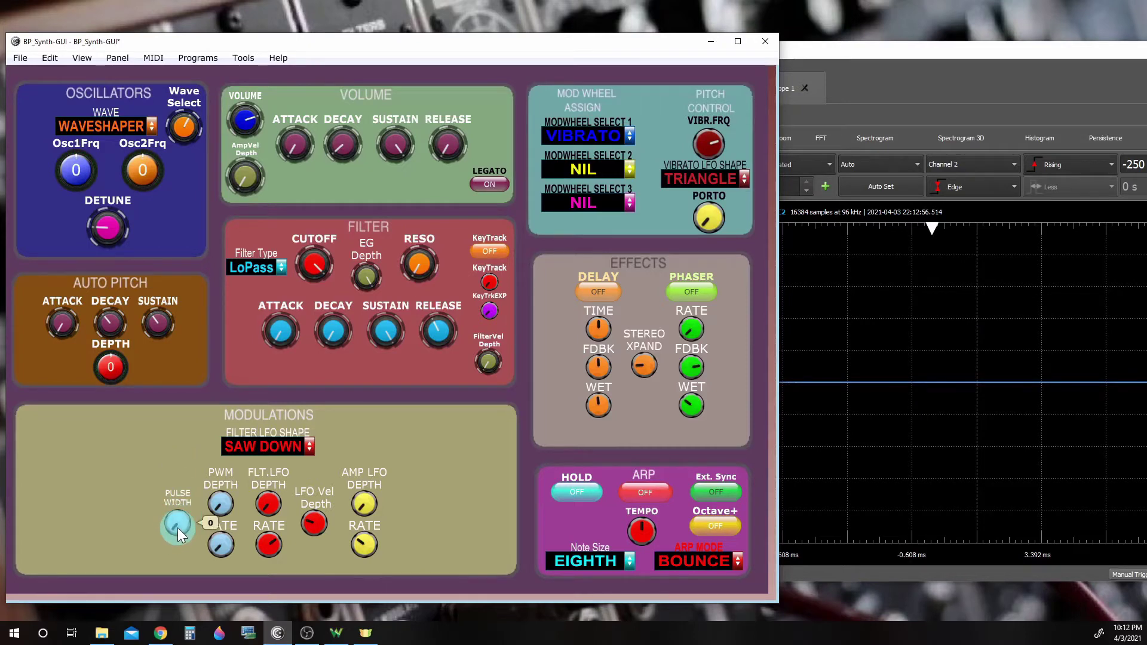
pyautogui.scroll(3, 178, 527)
pyautogui.moveTo(182, 510); pyautogui.dragTo(172, 566)
# Try PWM depth, lower PWM rate to 5, and reset PWM depth to 0
pyautogui.moveTo(225, 508); pyautogui.dragTo(226, 447)
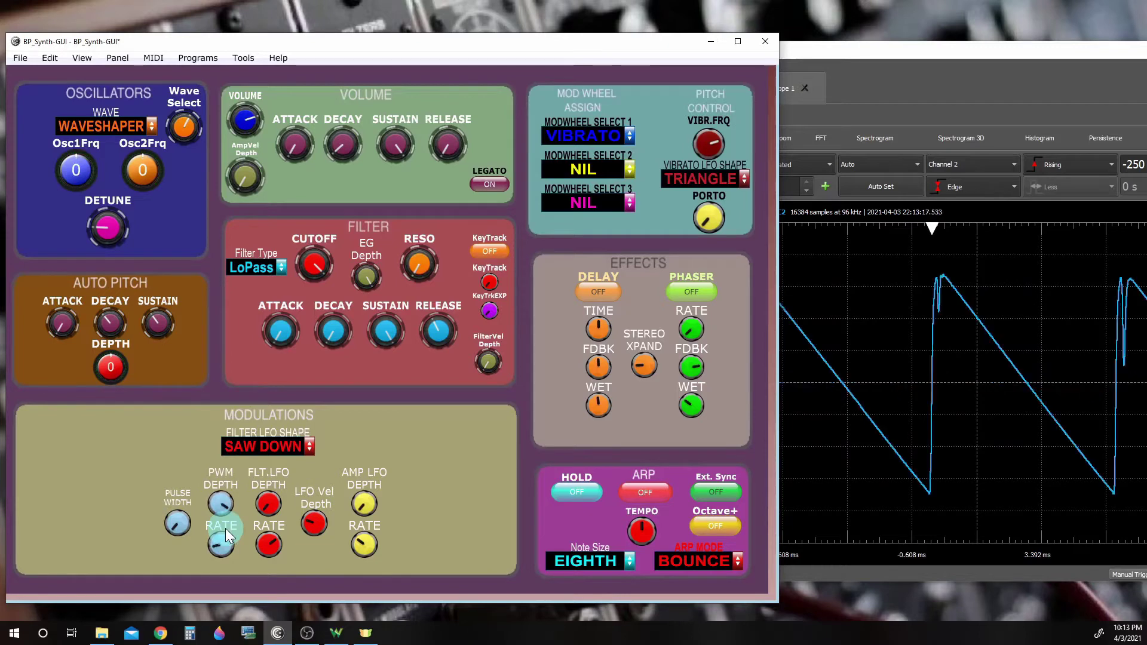
pyautogui.moveTo(224, 542); pyautogui.dragTo(223, 543)
pyautogui.scroll(-6, 223, 543)
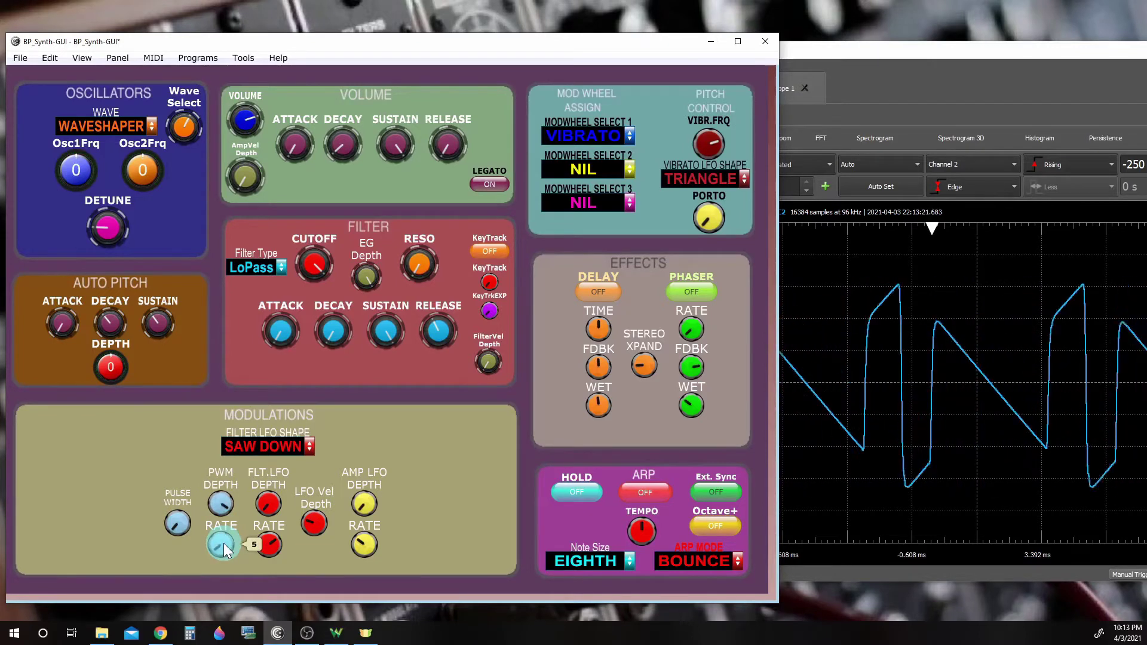
pyautogui.moveTo(224, 500)
pyautogui.scroll(-4, 224, 501)
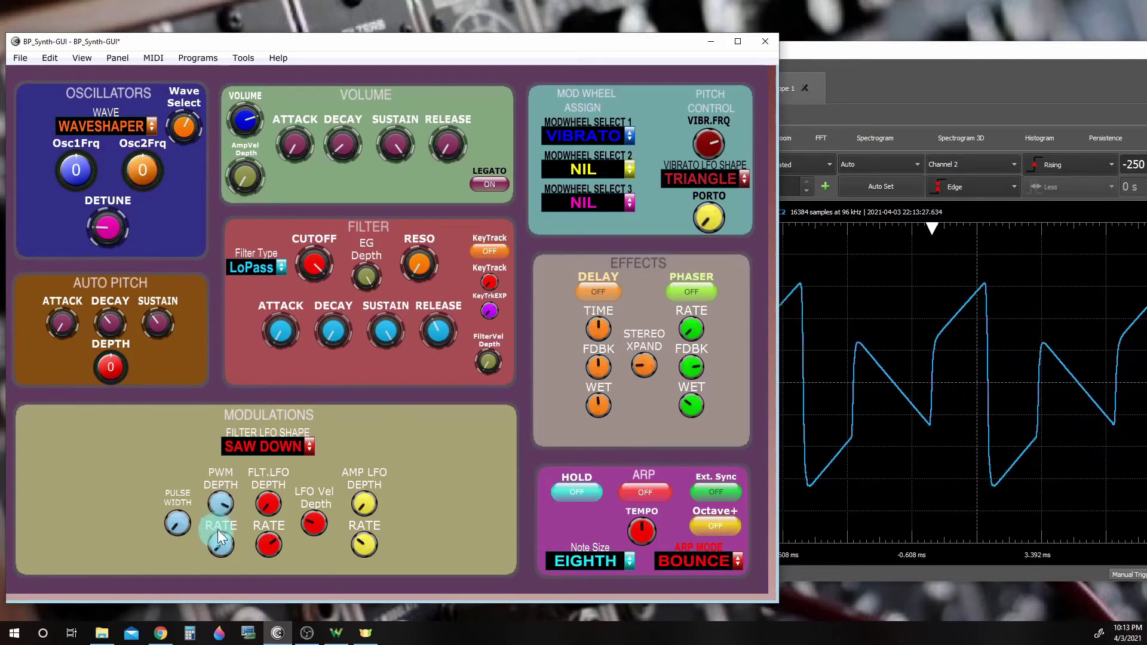
pyautogui.doubleClick(227, 502)
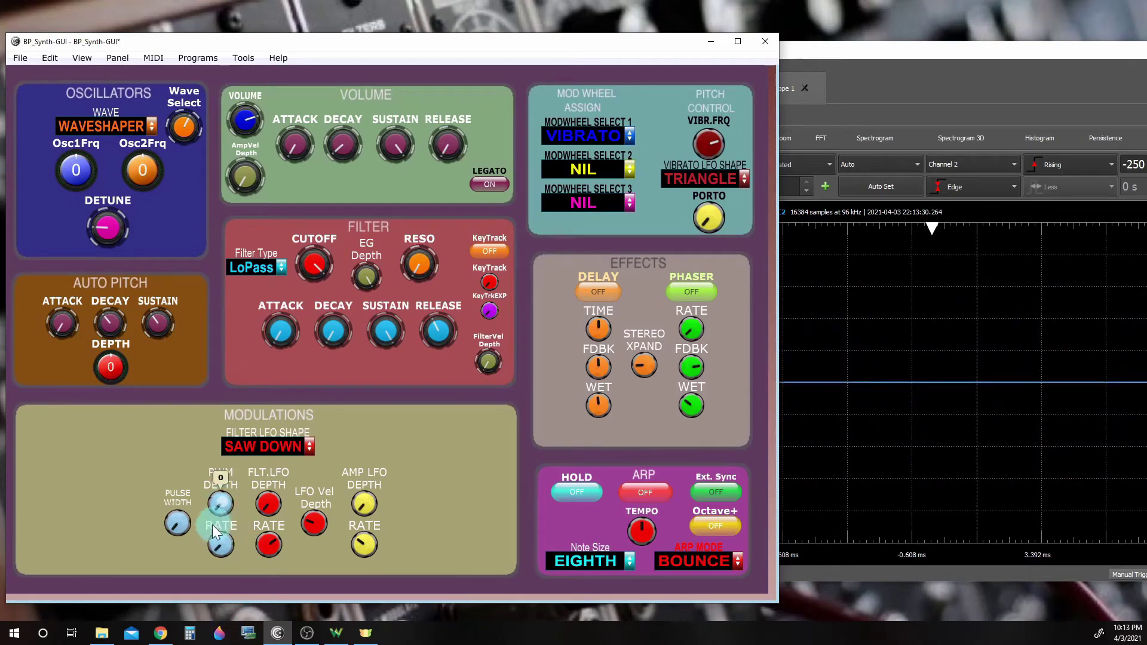
pyautogui.moveTo(387, 332)
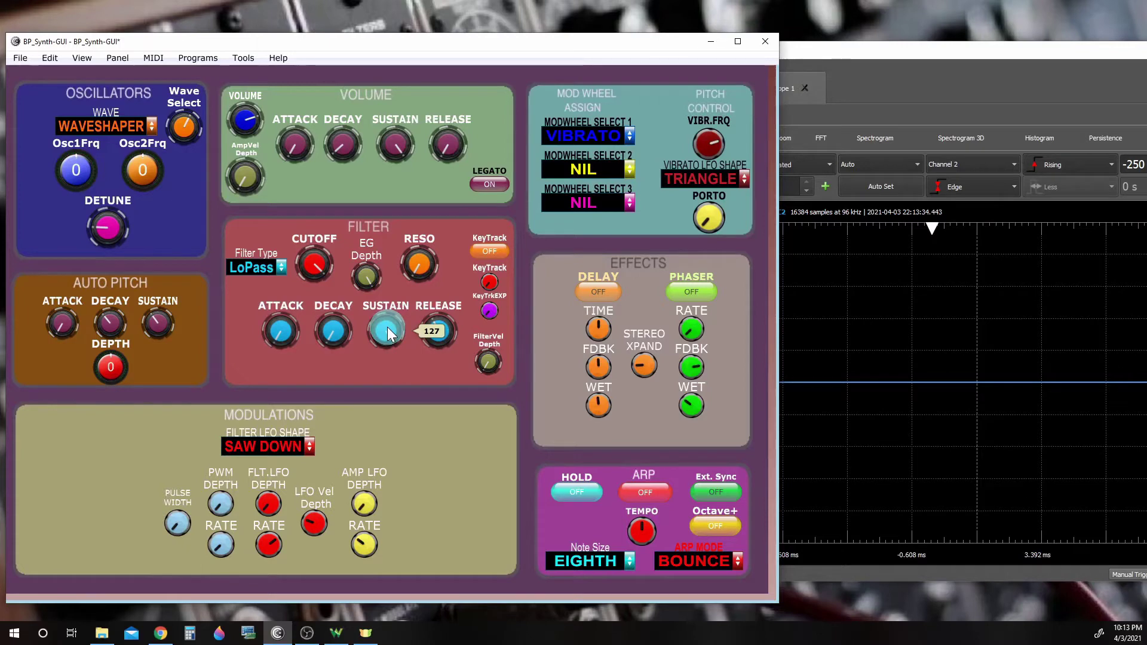
# Lower filter sustain to 27 and beyond, and shorten filter decay to about 50
pyautogui.moveTo(388, 333); pyautogui.dragTo(383, 366)
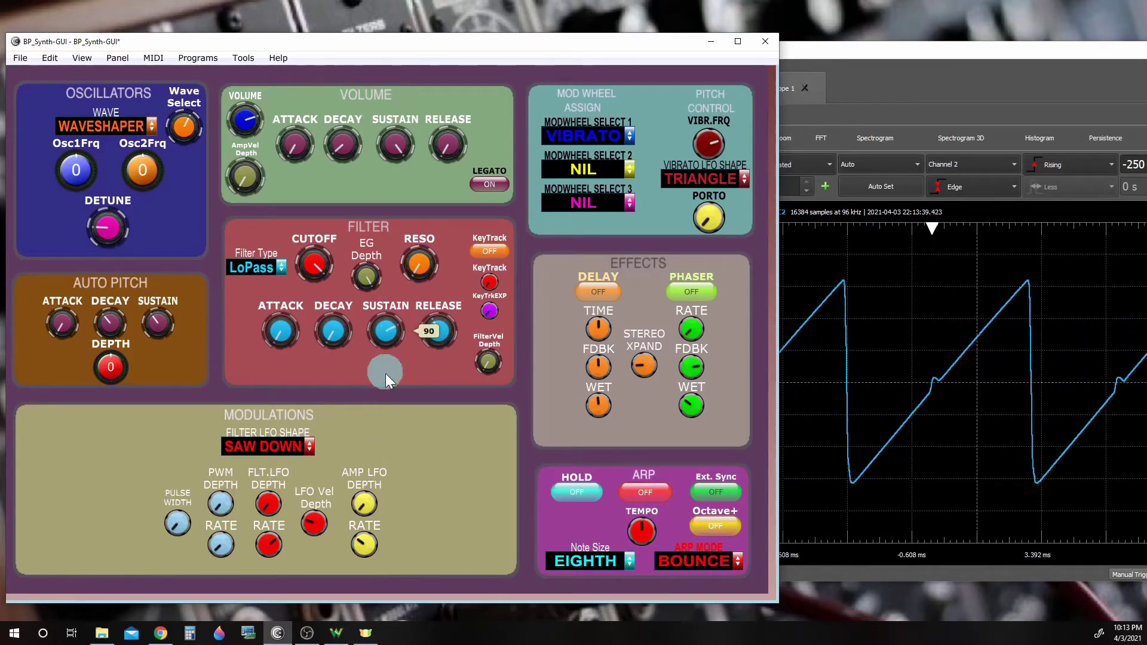
pyautogui.moveTo(388, 415); pyautogui.dragTo(384, 454)
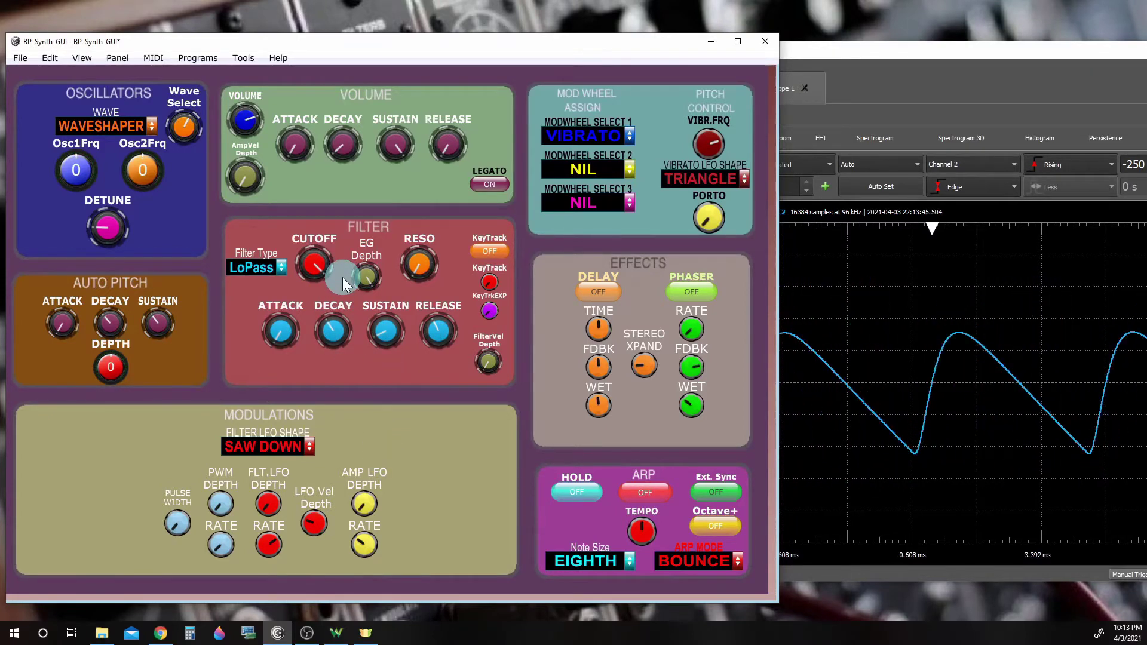
pyautogui.click(318, 328)
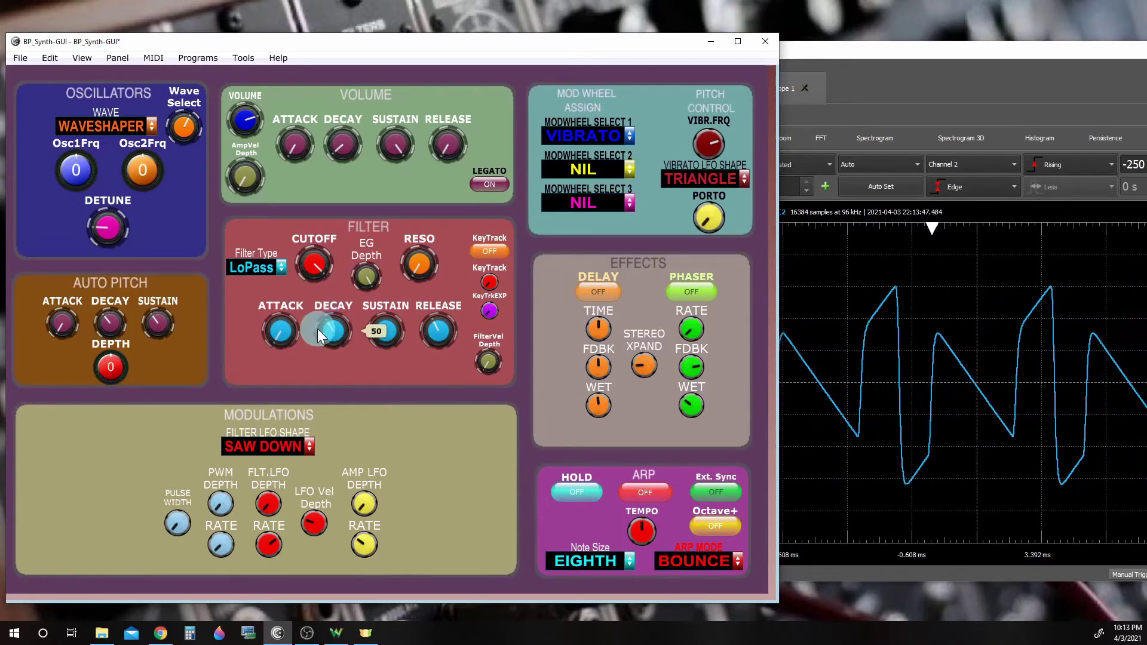
pyautogui.click(382, 330)
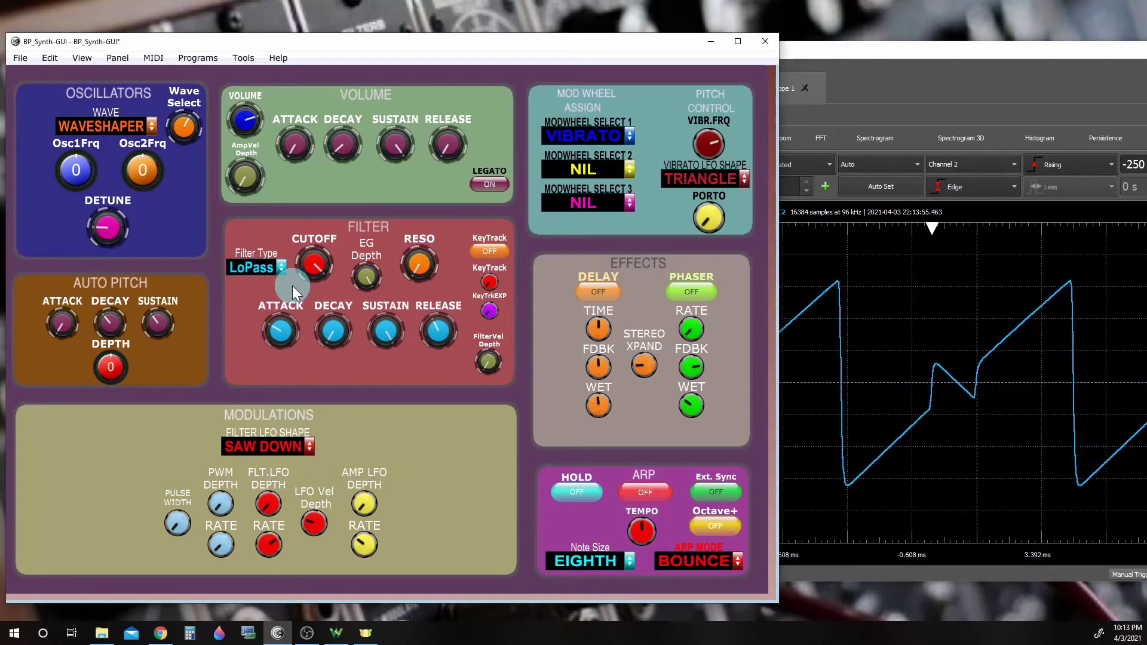
# Try BLEPSQUARE, switch to PULSE with a wider pulse width, then return to BLEPSQUARE
pyautogui.click(123, 128)
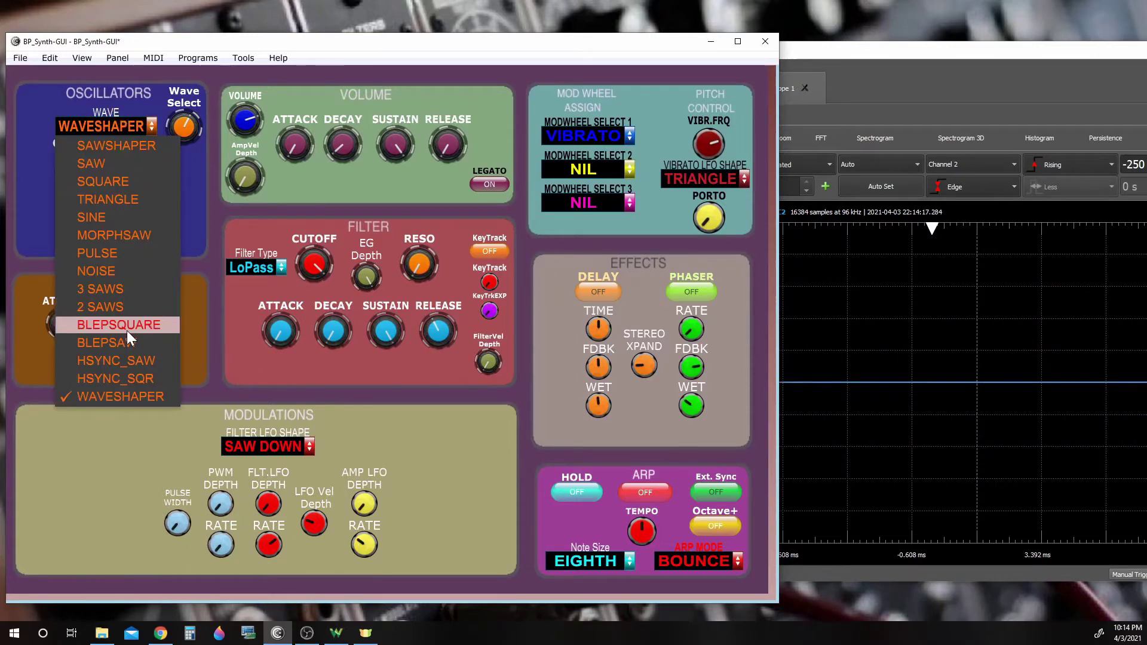
pyautogui.click(126, 331)
pyautogui.click(121, 129)
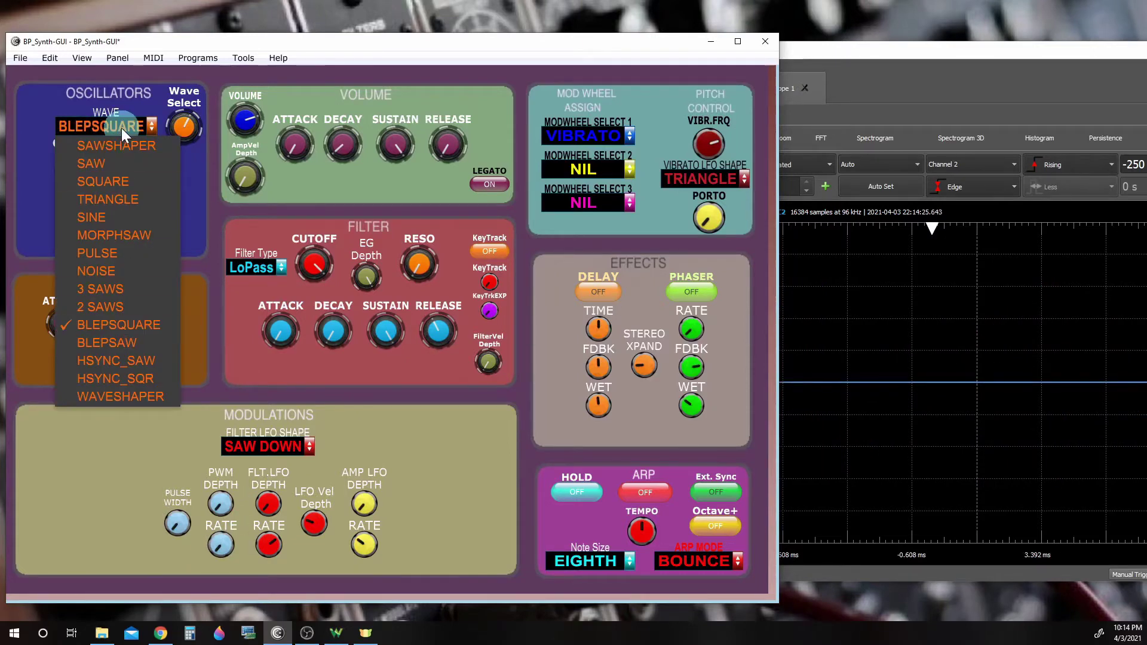
pyautogui.click(121, 253)
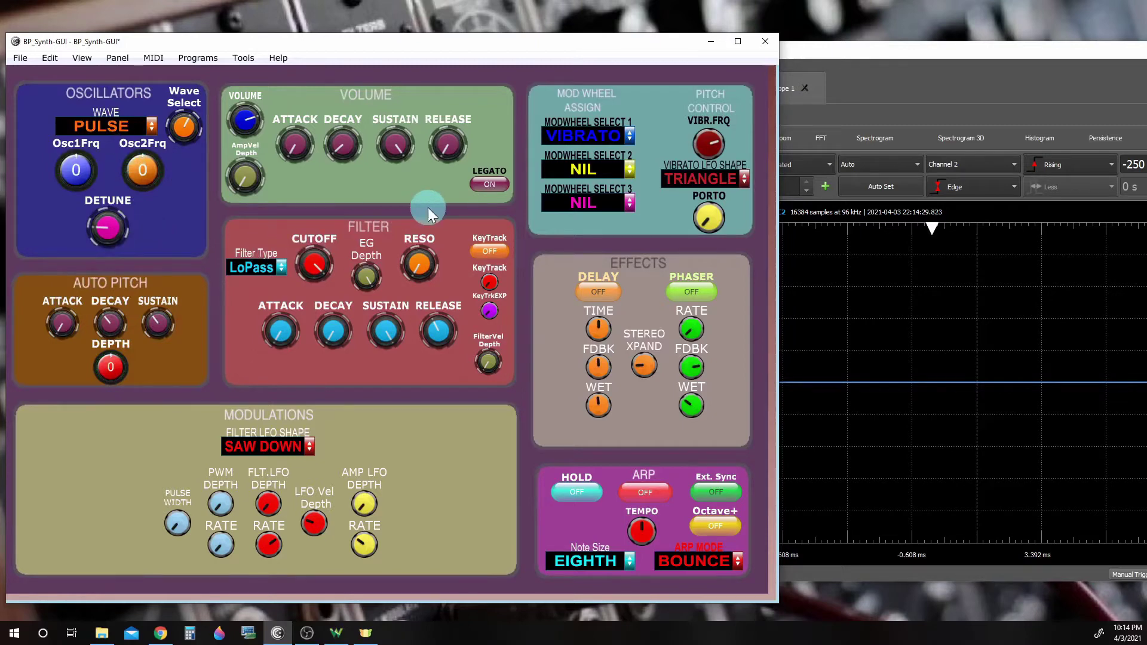
pyautogui.moveTo(179, 520)
pyautogui.moveTo(180, 521); pyautogui.dragTo(180, 433)
pyautogui.click(135, 132)
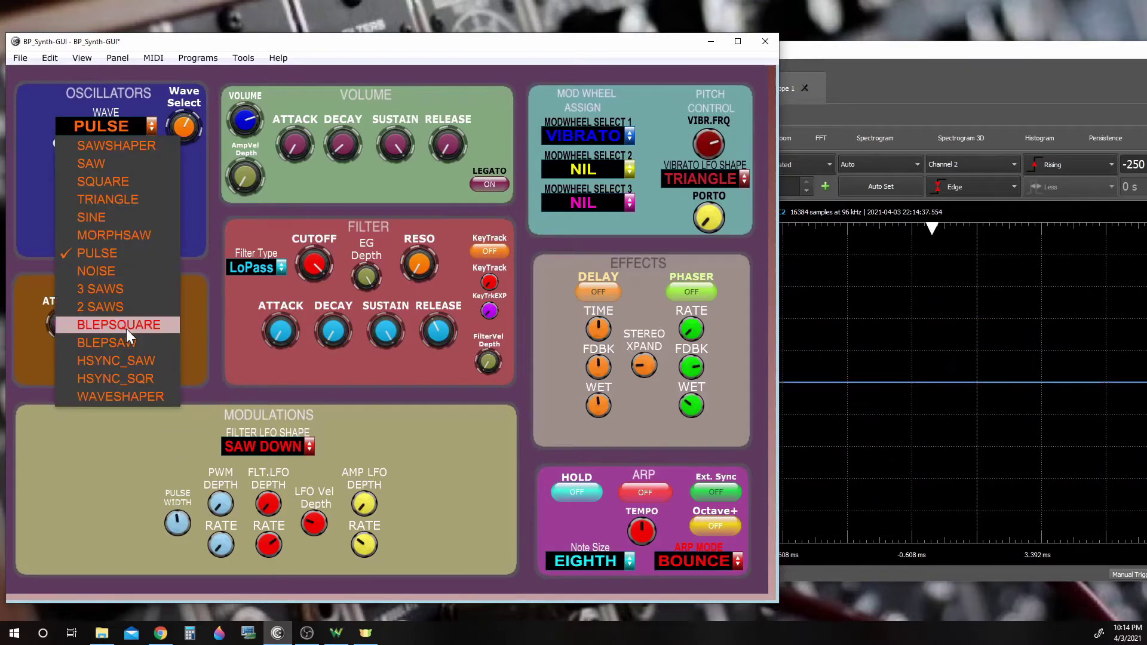
pyautogui.click(127, 326)
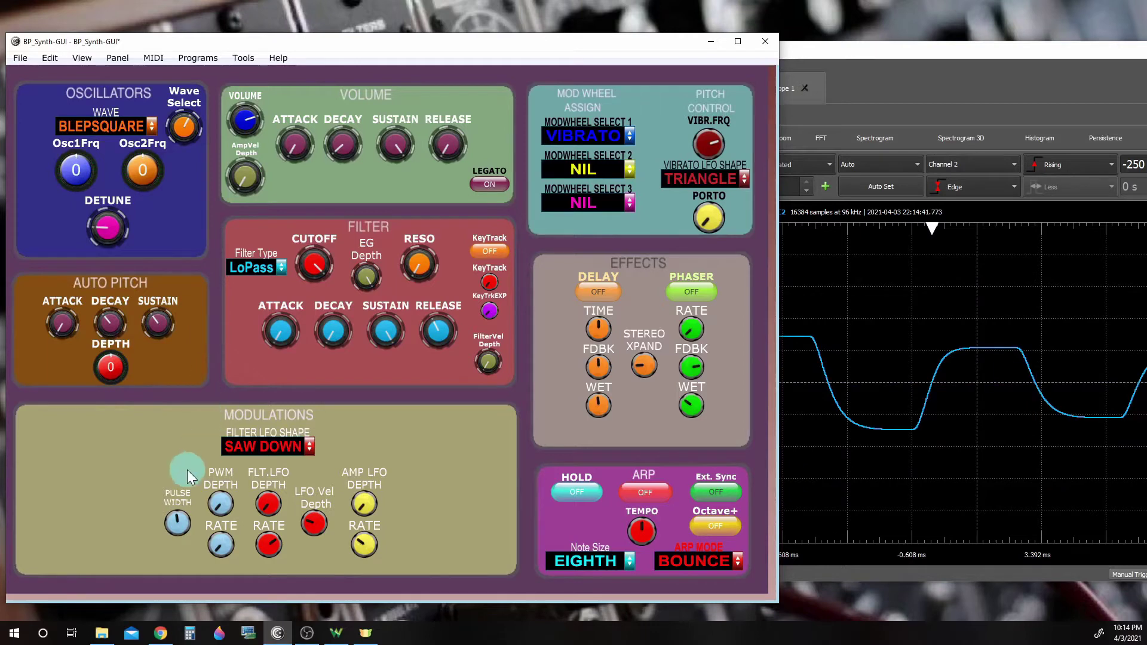
# Narrow the BLEPSQUARE pulse width from 60 to 12
pyautogui.moveTo(178, 526)
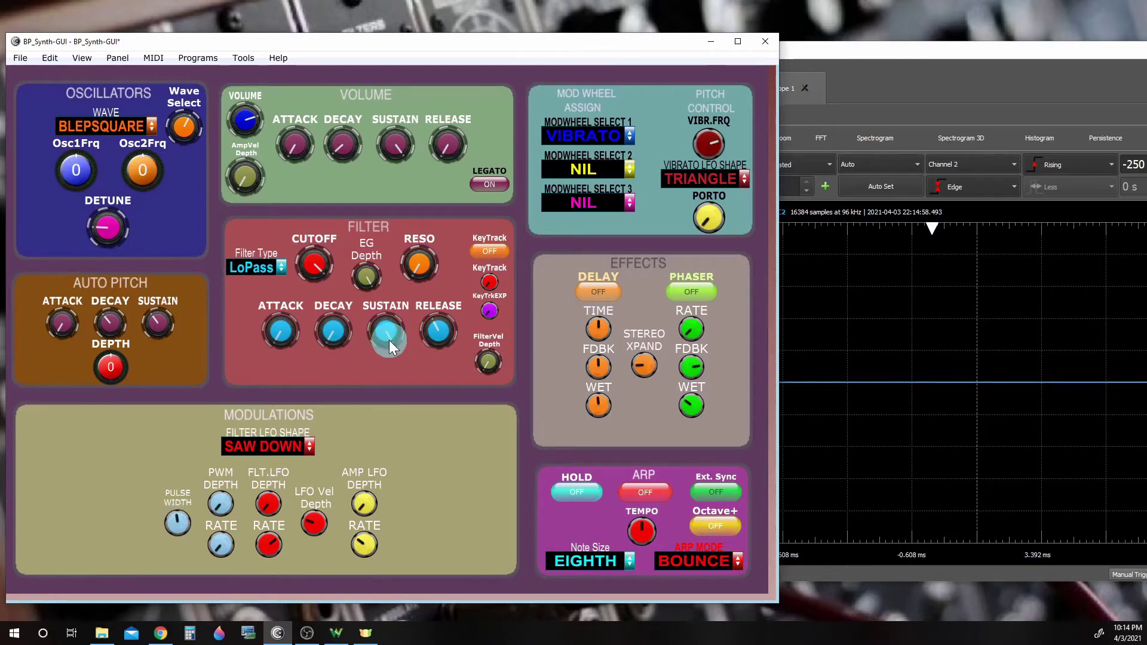
pyautogui.moveTo(382, 282)
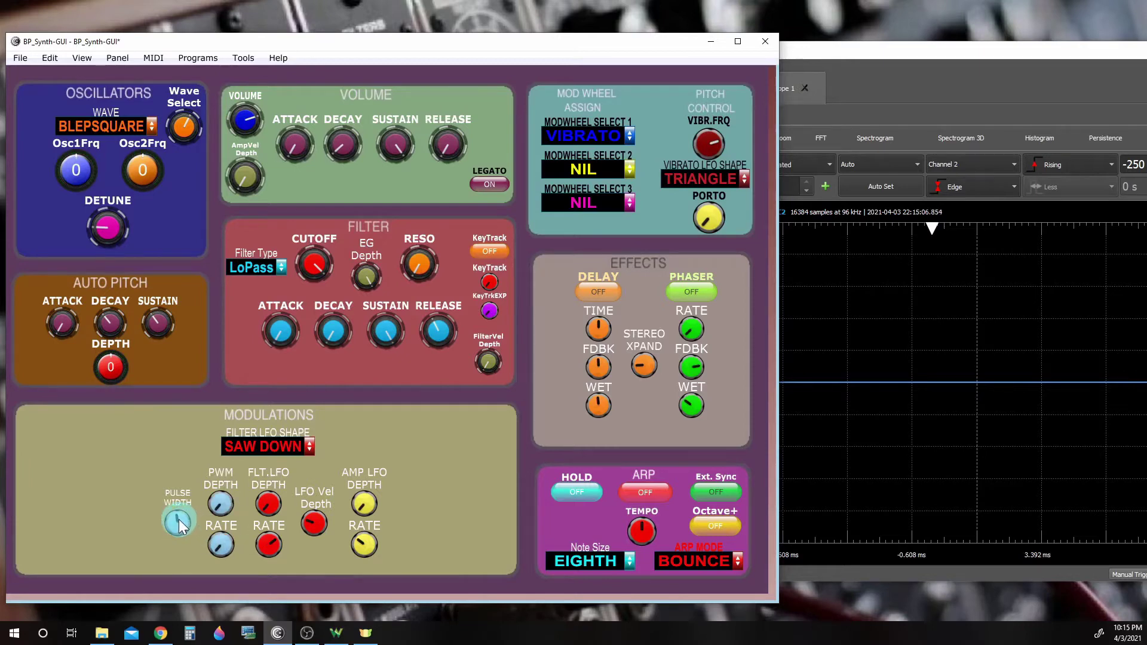
pyautogui.moveTo(181, 526)
pyautogui.mouseDown()
pyautogui.moveTo(182, 576)
pyautogui.moveTo(217, 458)
pyautogui.moveTo(190, 574)
pyautogui.moveTo(201, 570)
pyautogui.mouseUp()
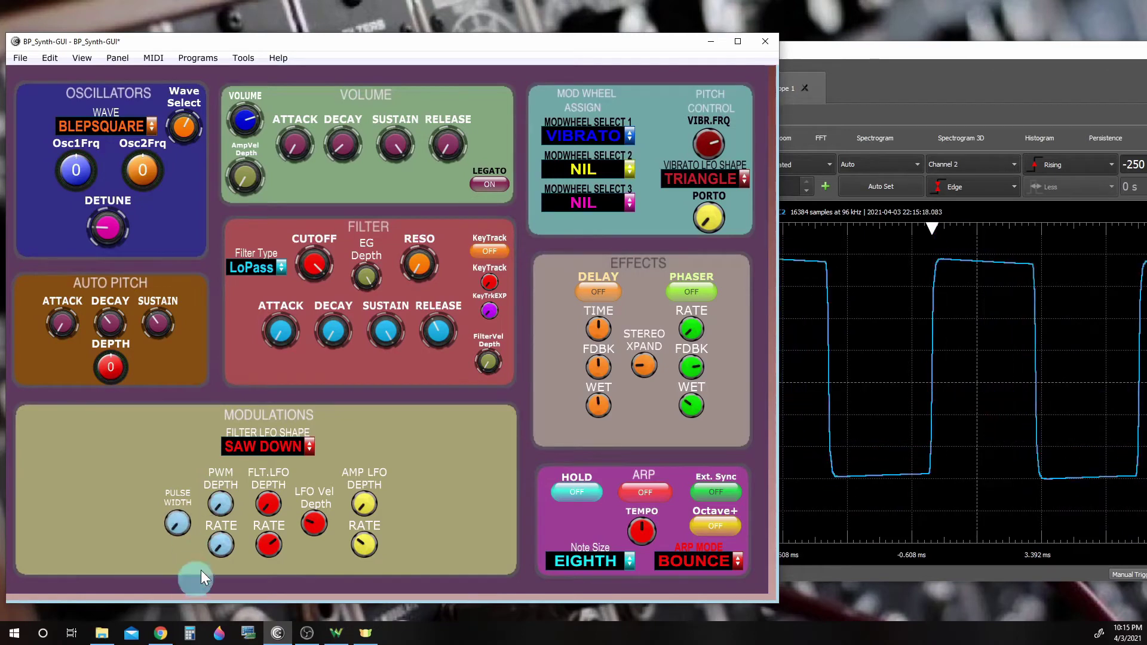
# Raise the PWM depth and bring the PWM rate down to about 1
pyautogui.click(222, 506)
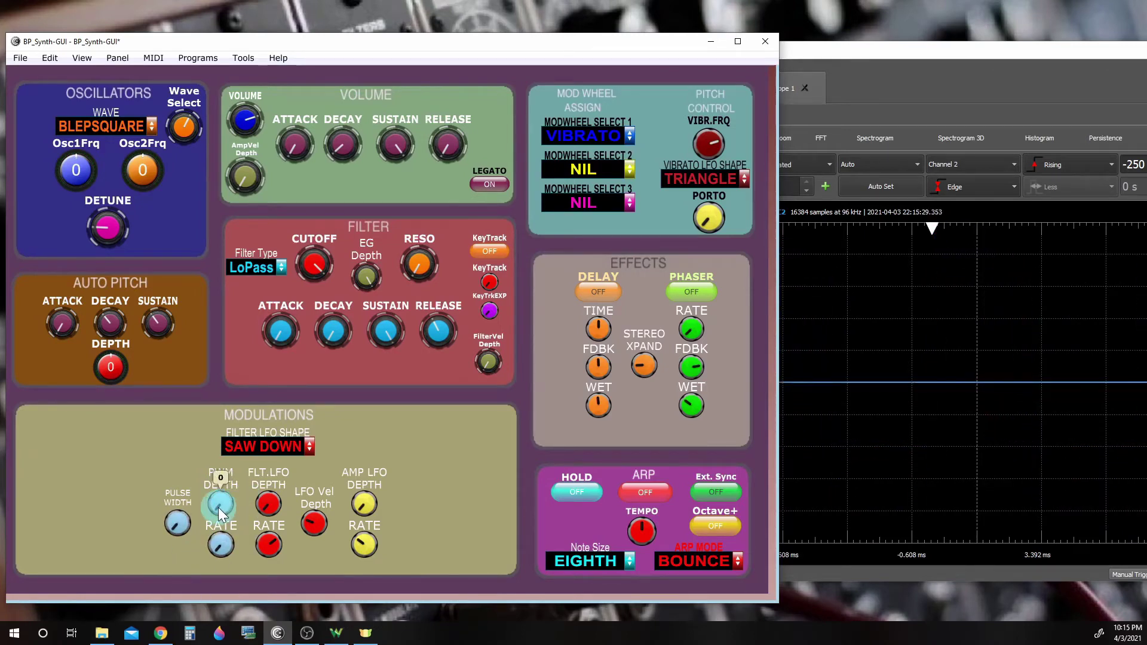
pyautogui.moveTo(225, 477); pyautogui.dragTo(246, 404)
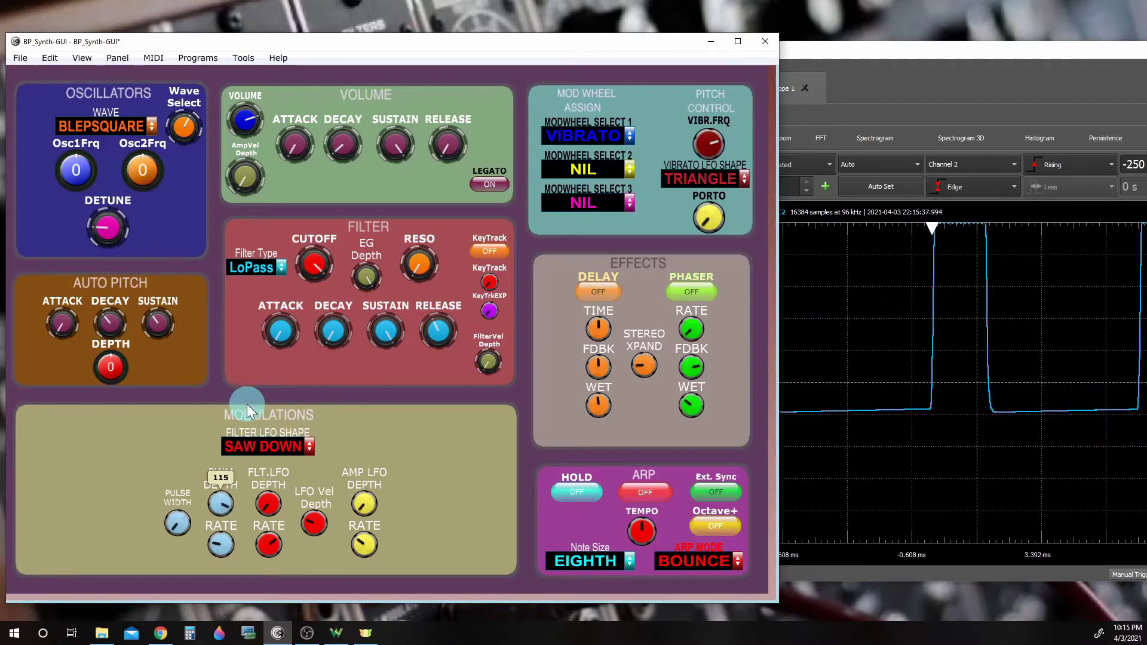
pyautogui.click(219, 542)
pyautogui.scroll(-6, 219, 542)
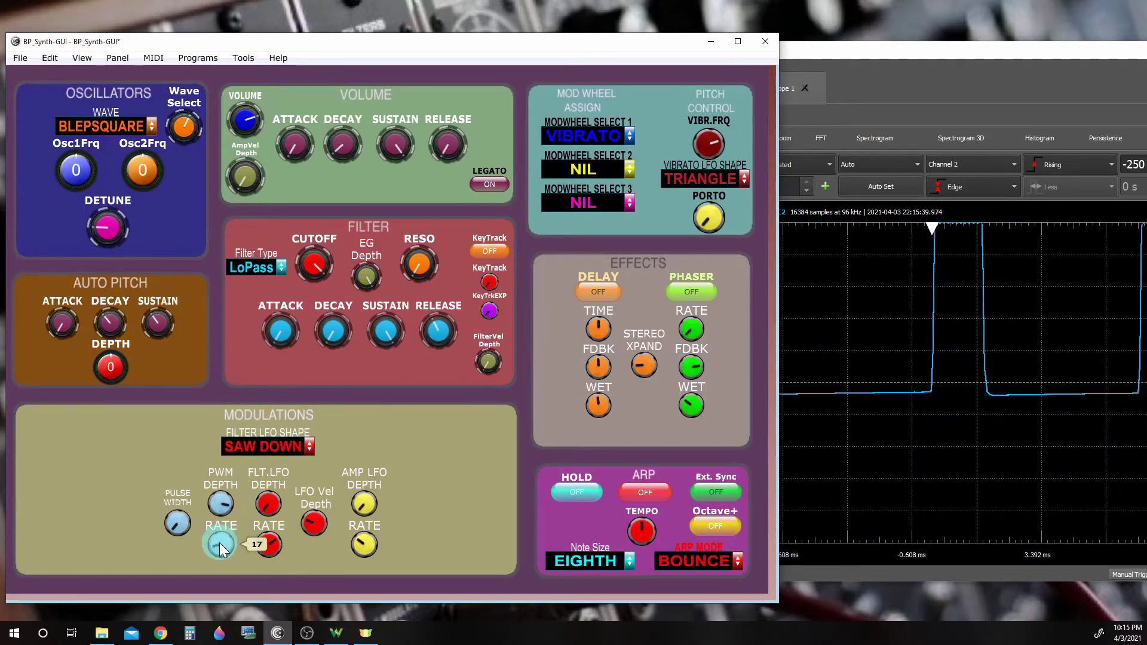
pyautogui.scroll(-1, 219, 543)
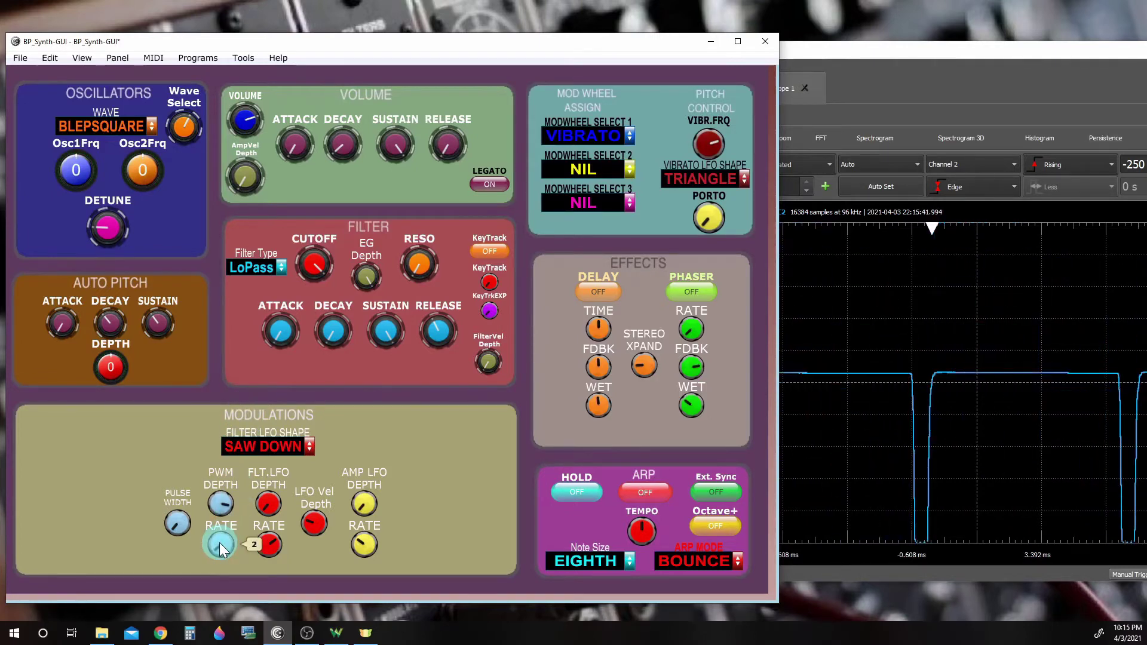
pyautogui.scroll(1, 220, 542)
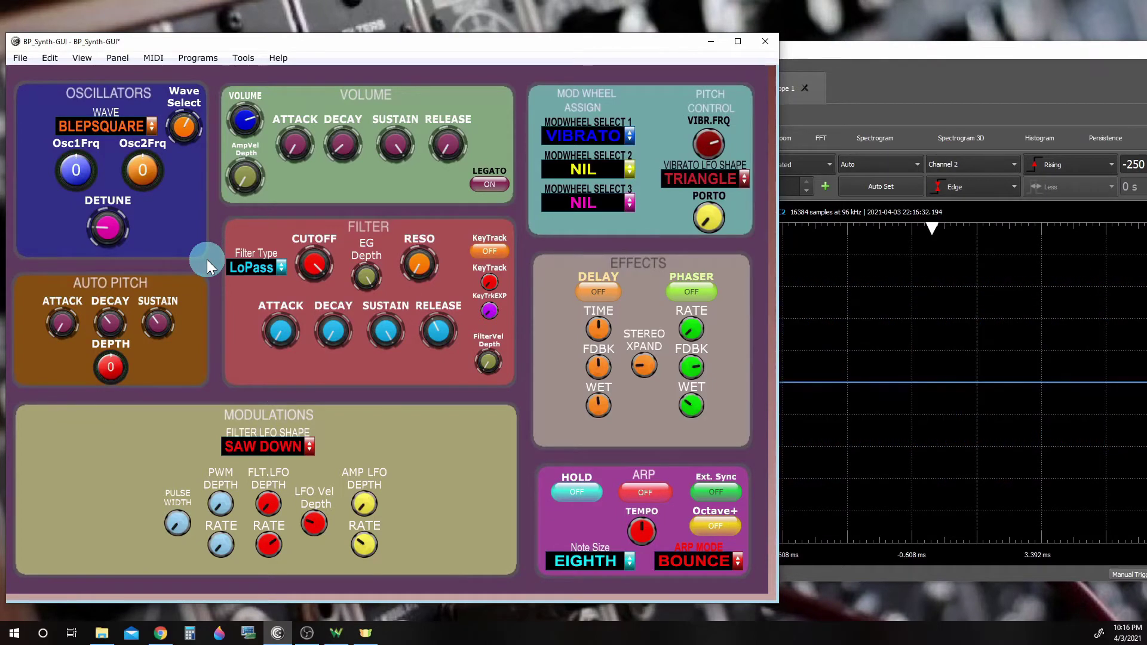
# Switch the wave to SQUARE, then BLEPSAW, then SAW, and finally back to BLEPSAW
pyautogui.click(124, 126)
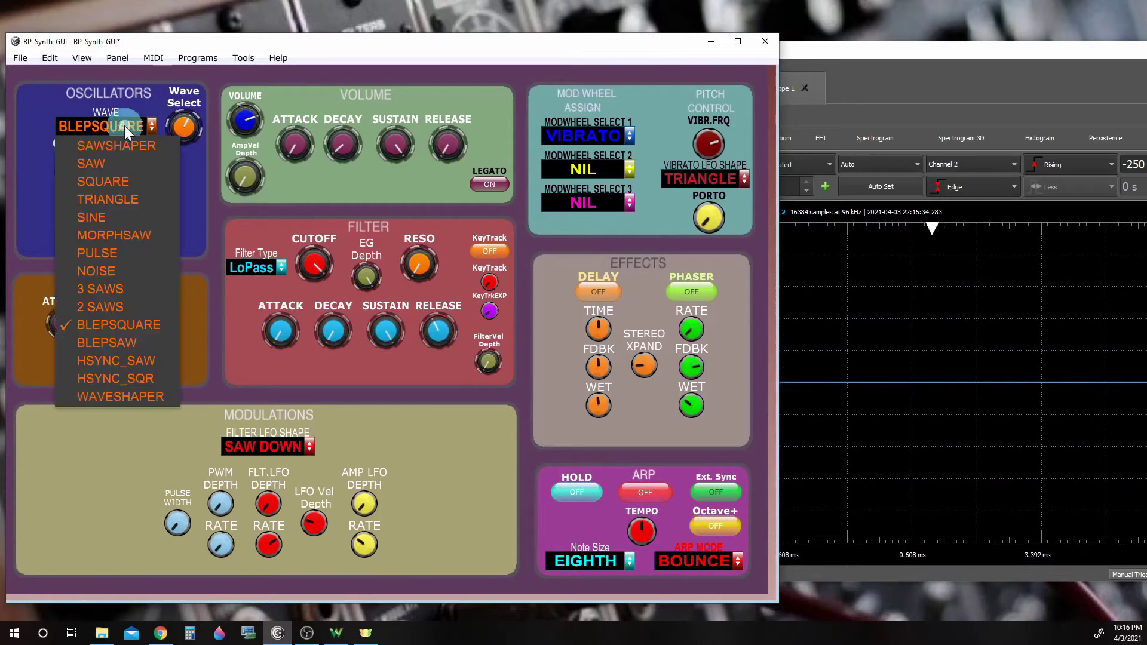
pyautogui.click(137, 179)
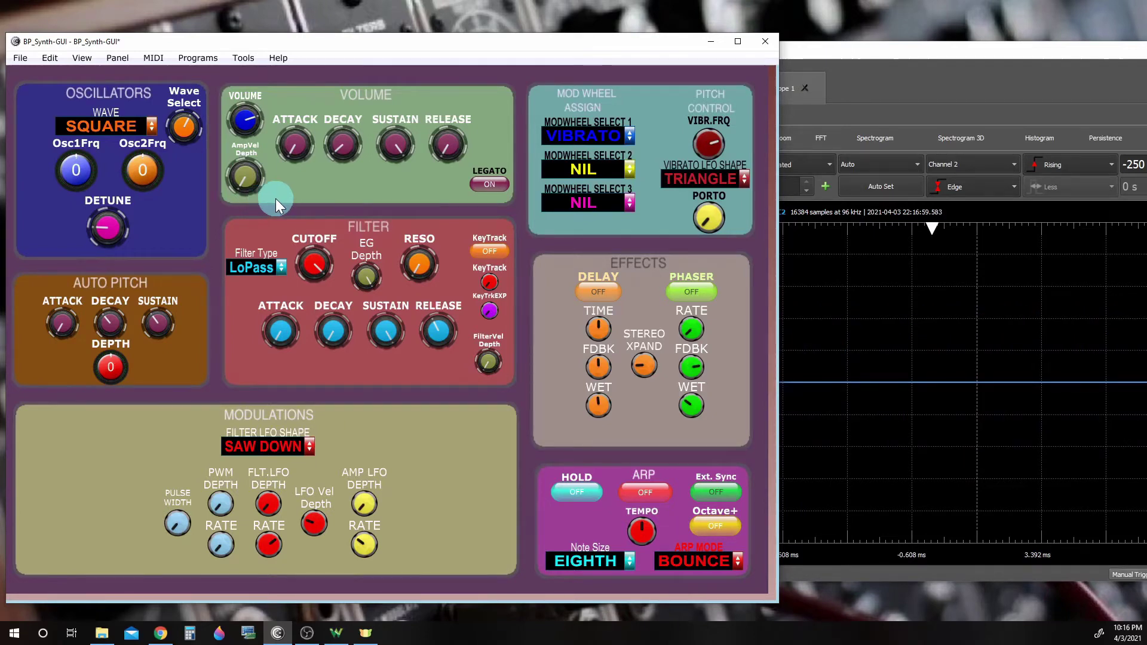
pyautogui.click(109, 132)
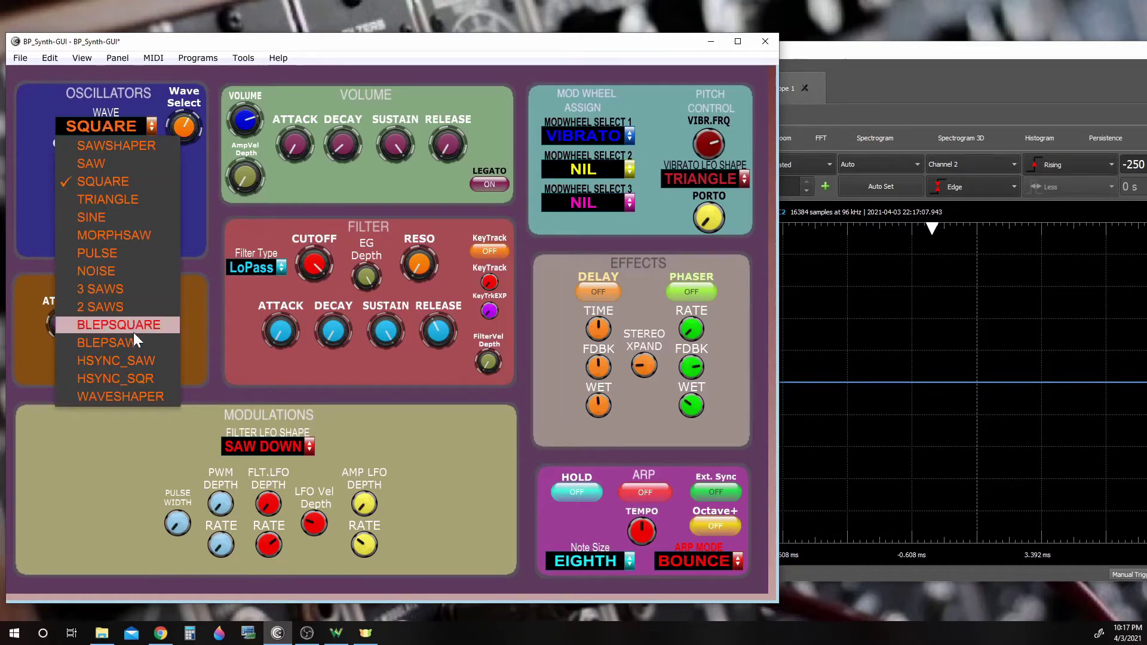
pyautogui.click(107, 343)
pyautogui.click(240, 159)
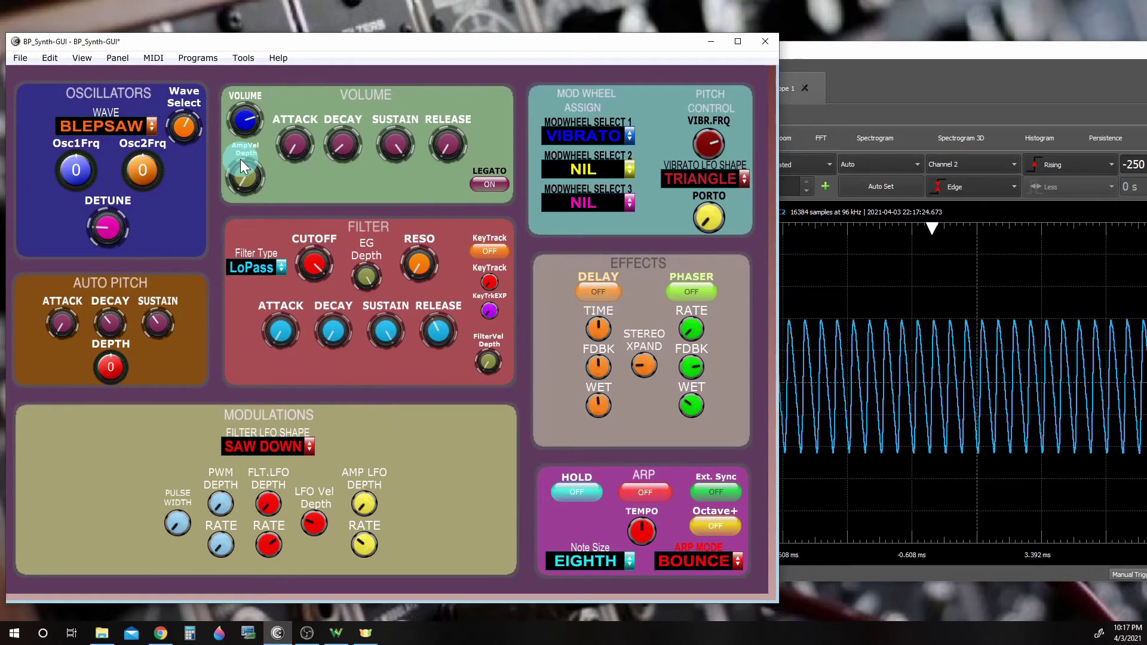
pyautogui.click(109, 122)
pyautogui.click(123, 169)
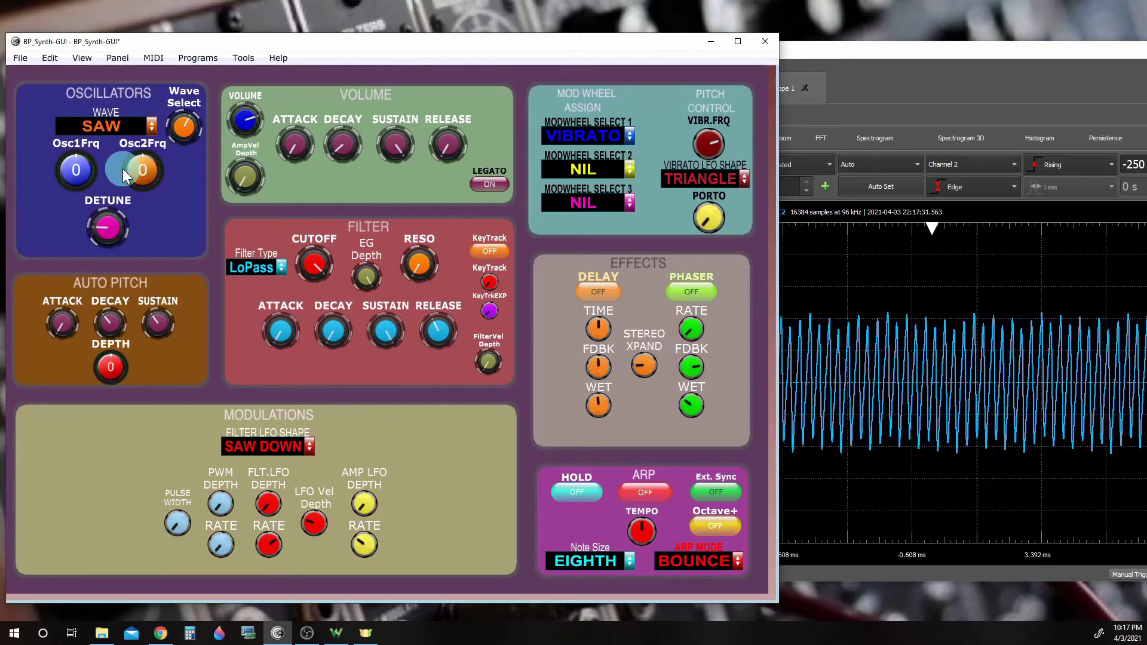
pyautogui.click(118, 124)
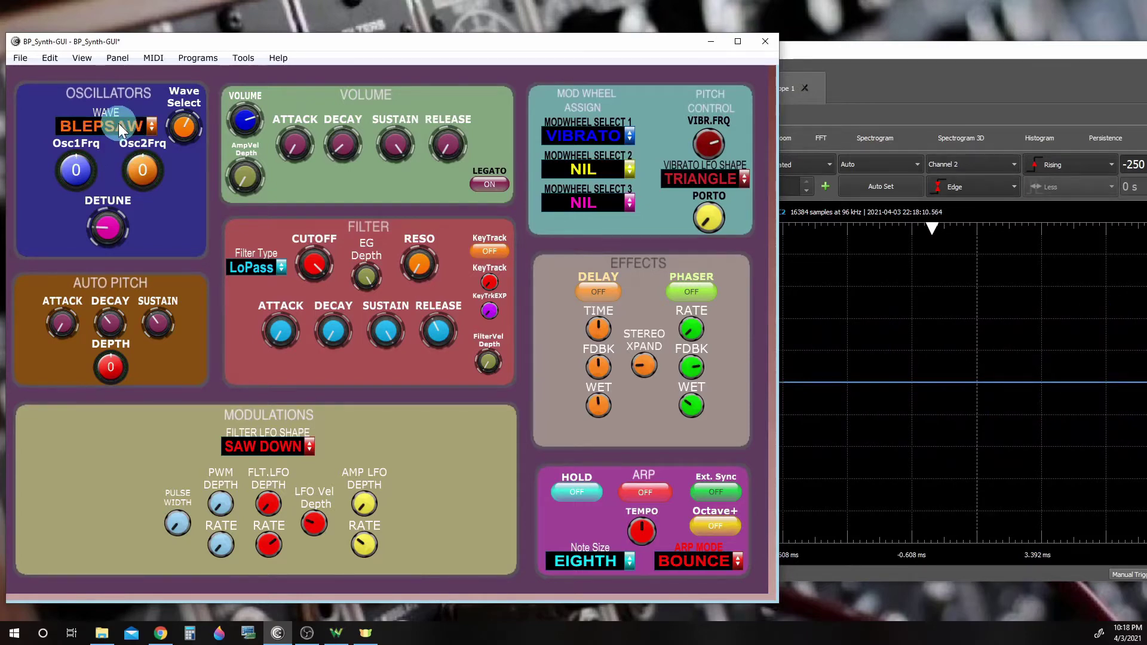
# Switch the wave to NOISE and sweep the filter cutoff down from 121, then up to 102
pyautogui.click(119, 123)
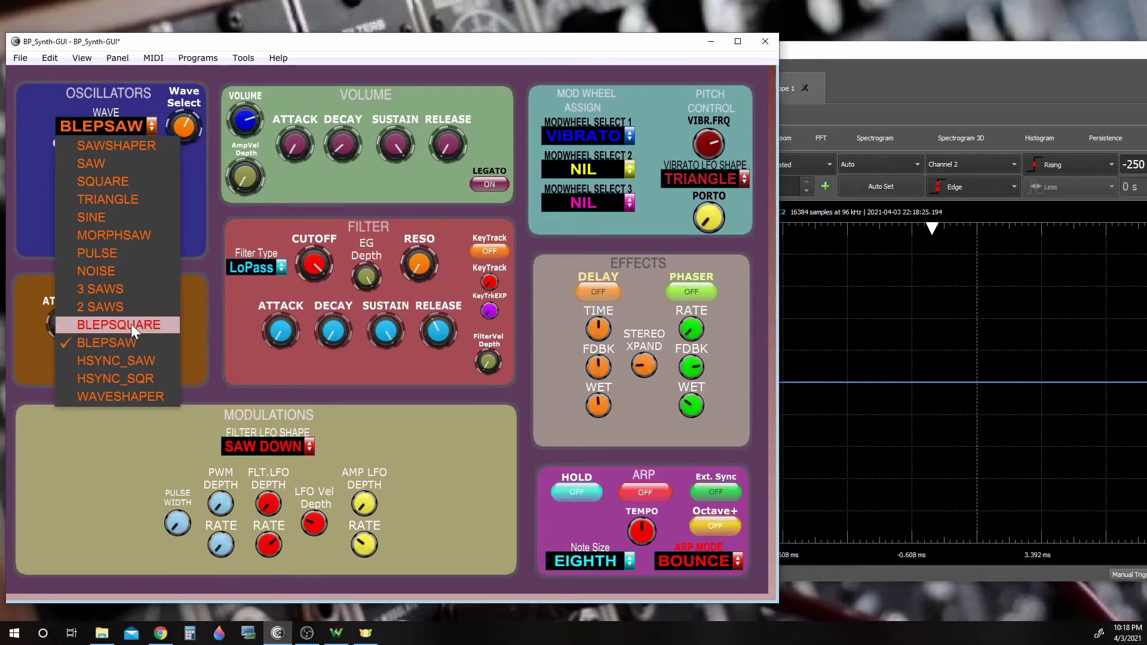
pyautogui.click(129, 268)
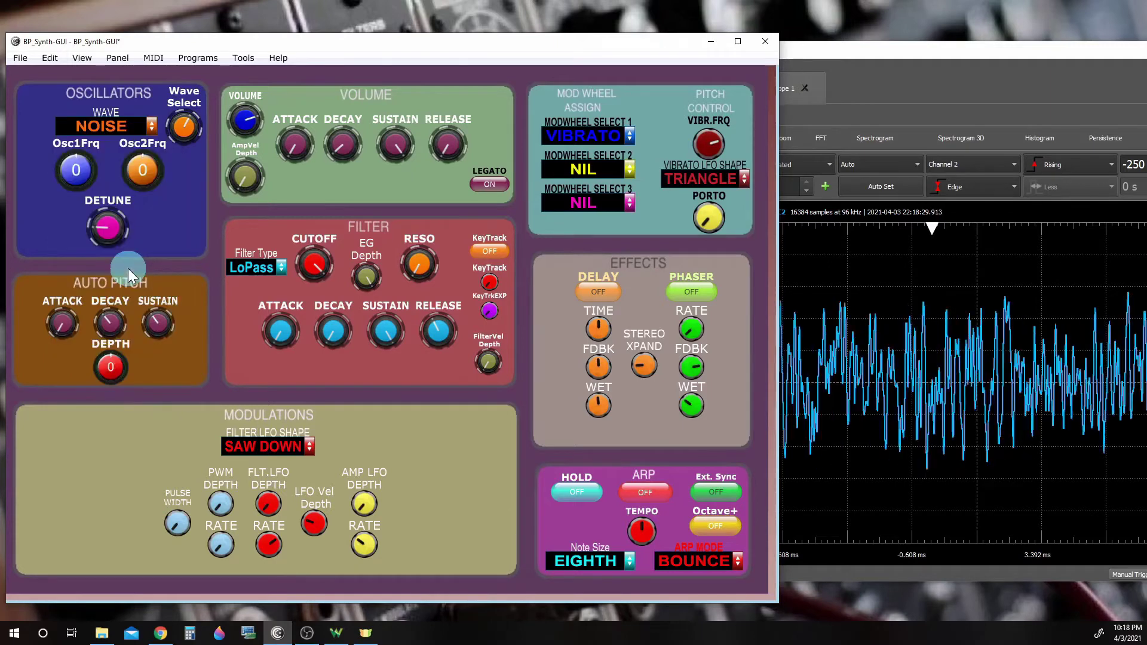
pyautogui.moveTo(345, 262)
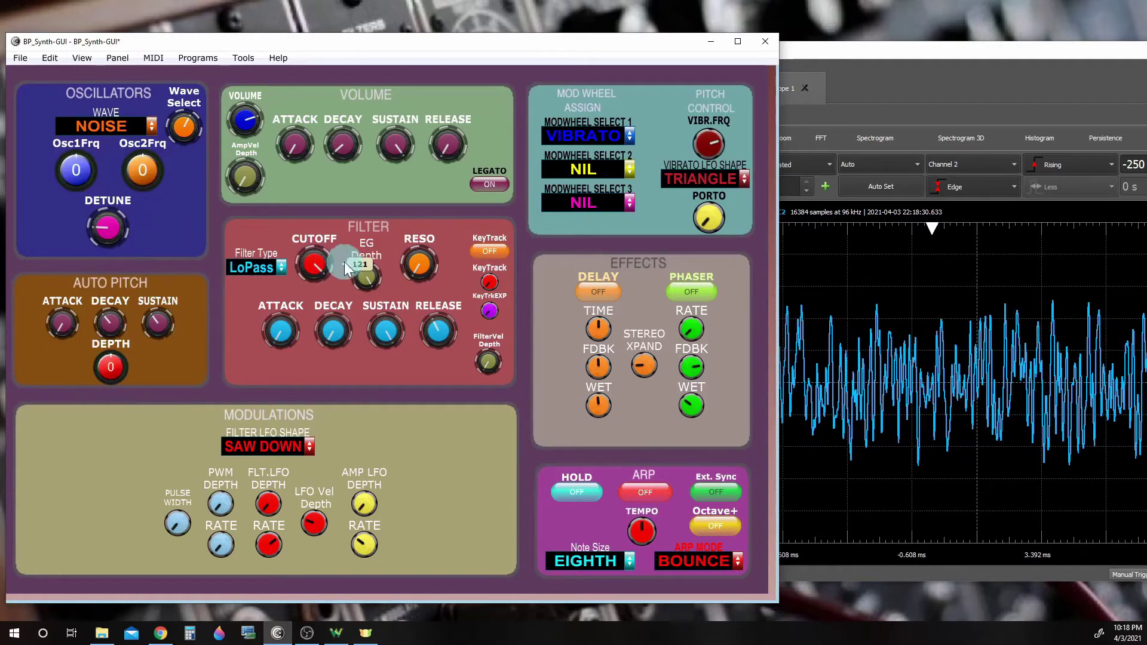
pyautogui.moveTo(313, 275)
pyautogui.moveTo(311, 267); pyautogui.dragTo(332, 306)
pyautogui.moveTo(345, 354)
pyautogui.mouseDown()
pyautogui.moveTo(329, 284)
pyautogui.moveTo(323, 318)
pyautogui.moveTo(331, 342)
pyautogui.moveTo(342, 336)
pyautogui.mouseUp()
# Raise the filter resonance to 29 and move the cutoff from 54 to 109
pyautogui.click(417, 266)
pyautogui.moveTo(417, 266); pyautogui.dragTo(418, 227)
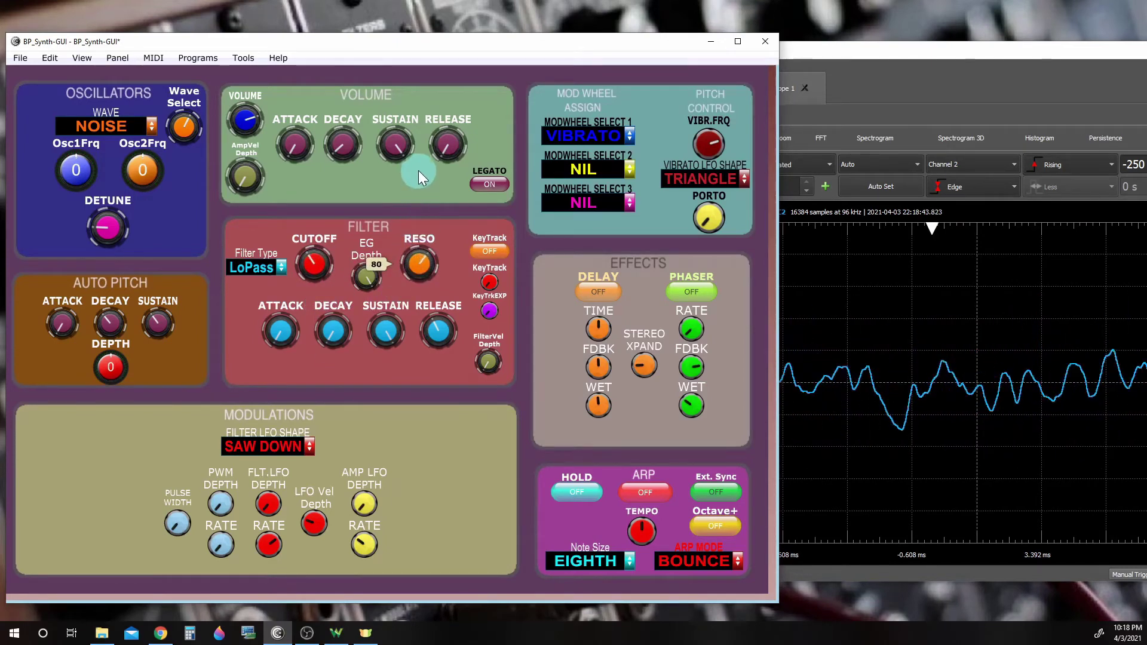
pyautogui.click(316, 269)
pyautogui.moveTo(317, 270)
pyautogui.mouseDown()
pyautogui.moveTo(312, 199)
pyautogui.moveTo(321, 287)
pyautogui.mouseUp()
# Shorten the filter envelope decay to 4
pyautogui.click(332, 334)
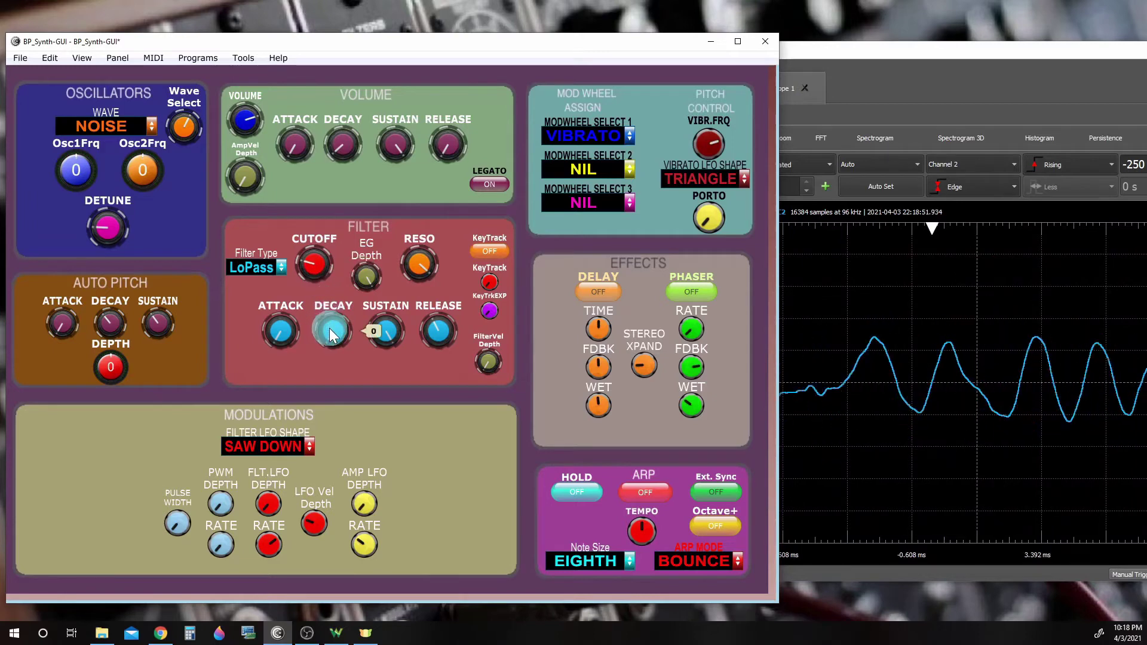
pyautogui.moveTo(332, 336)
pyautogui.mouseDown()
pyautogui.moveTo(324, 295)
pyautogui.moveTo(338, 351)
pyautogui.mouseUp()
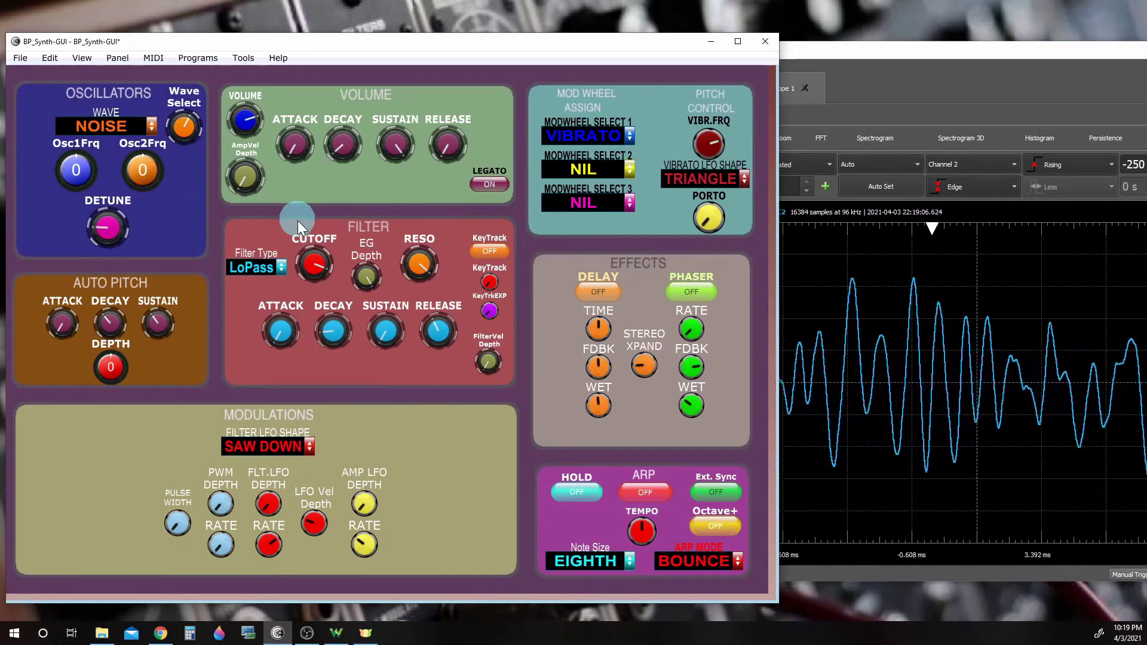
pyautogui.click(332, 323)
pyautogui.moveTo(333, 316); pyautogui.dragTo(331, 332)
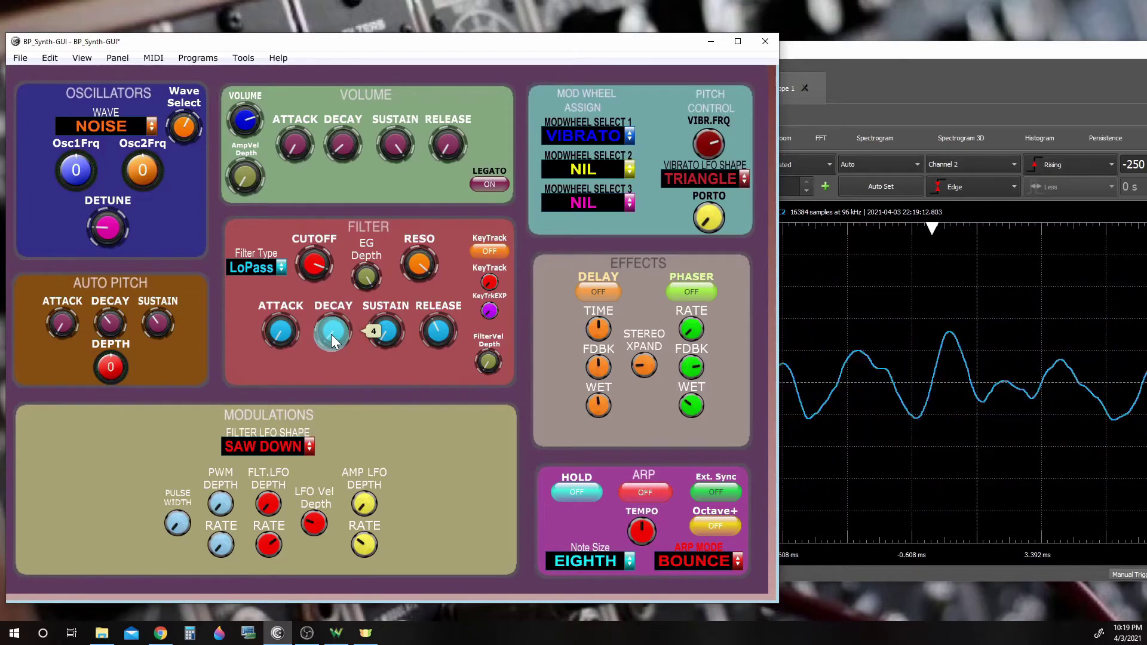
pyautogui.click(132, 122)
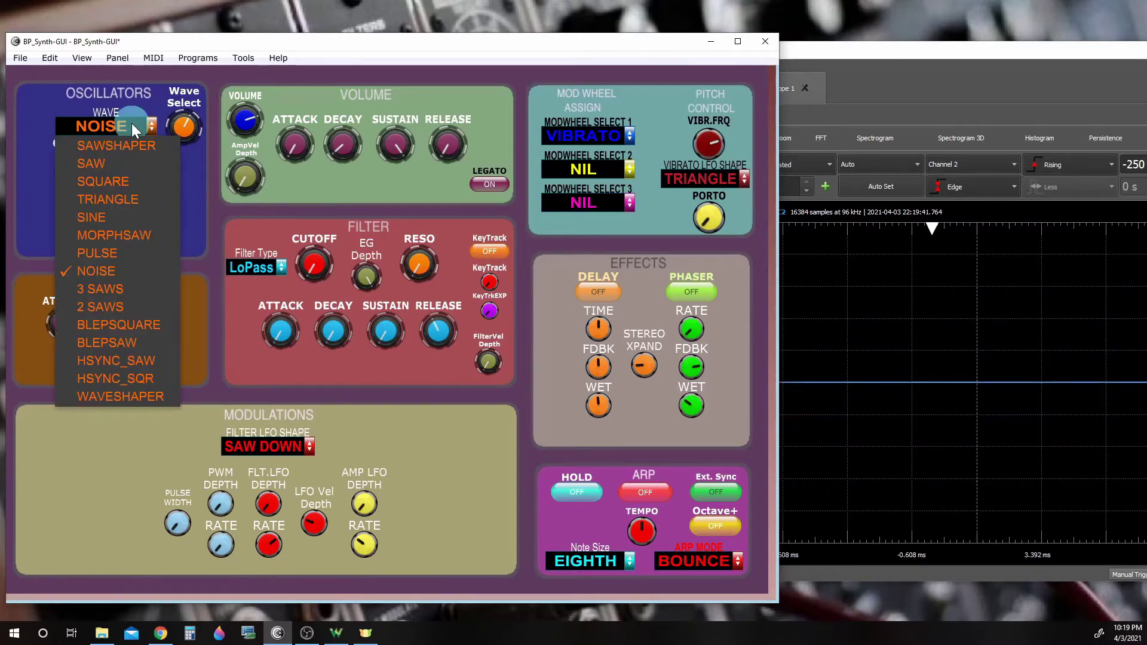
# Raise the detune on 2 SAWS, then switch the wave to 3 SAWS
pyautogui.click(123, 312)
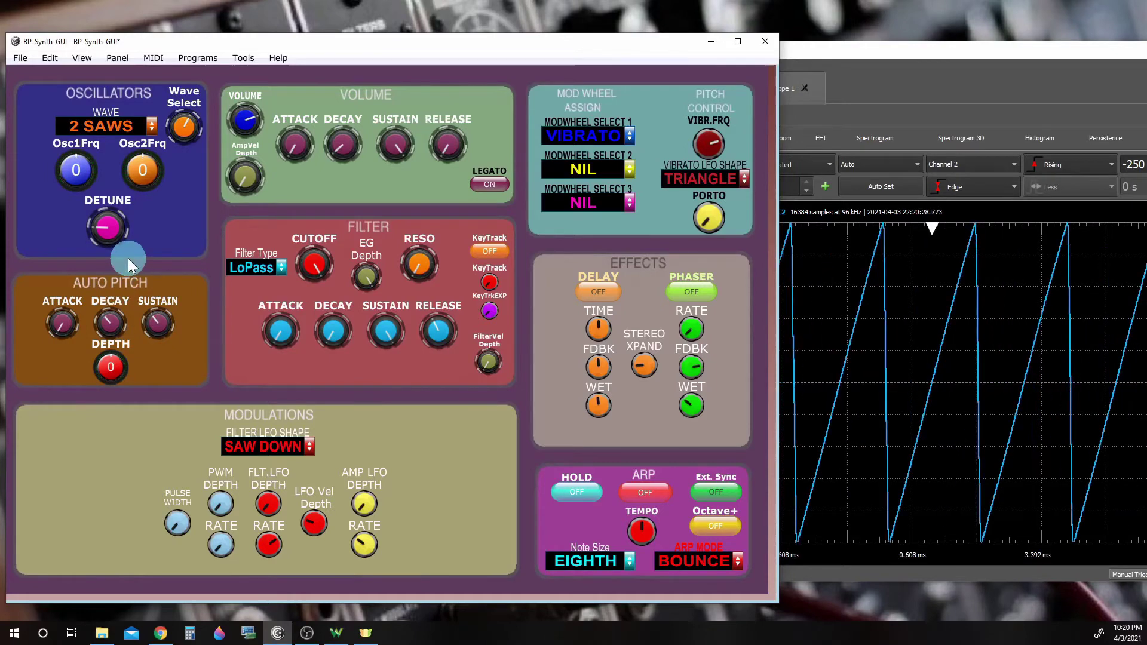
pyautogui.moveTo(116, 248); pyautogui.dragTo(109, 274)
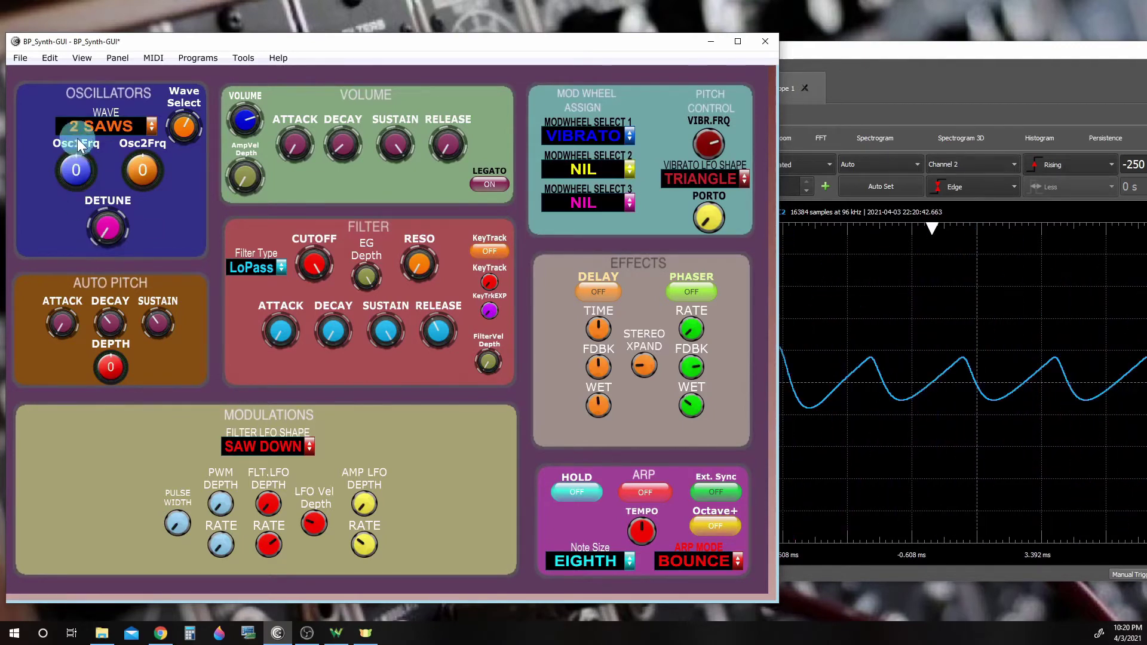
pyautogui.click(102, 124)
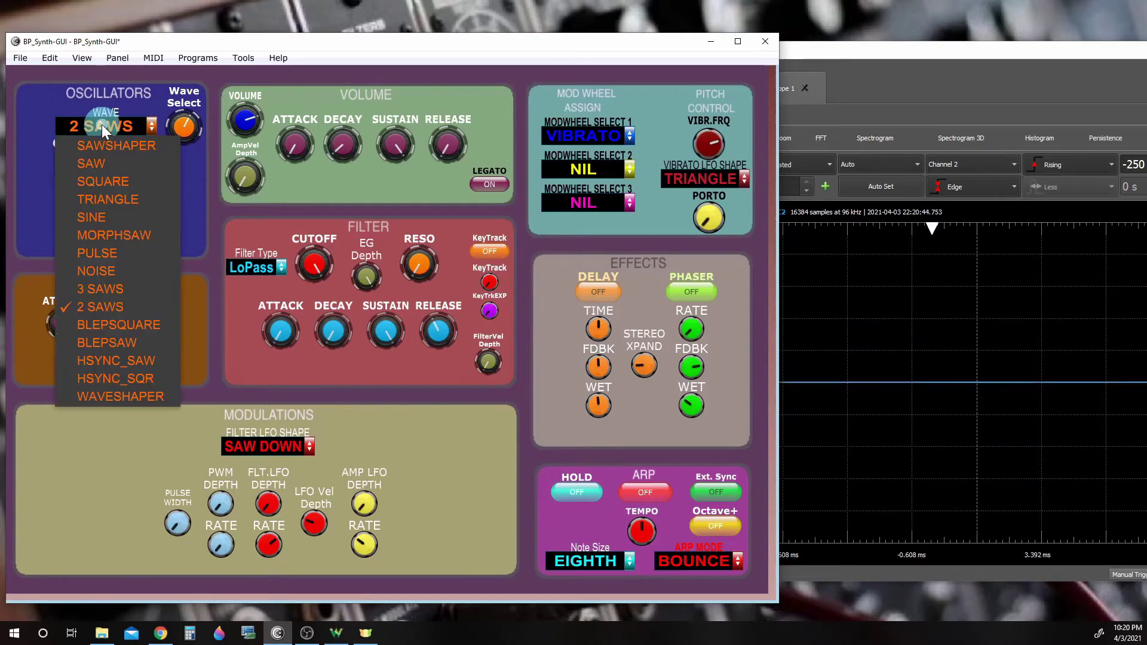
pyautogui.click(100, 289)
# Sweep the 3 SAWS detune up, then lower it almost to minimum
pyautogui.moveTo(110, 226)
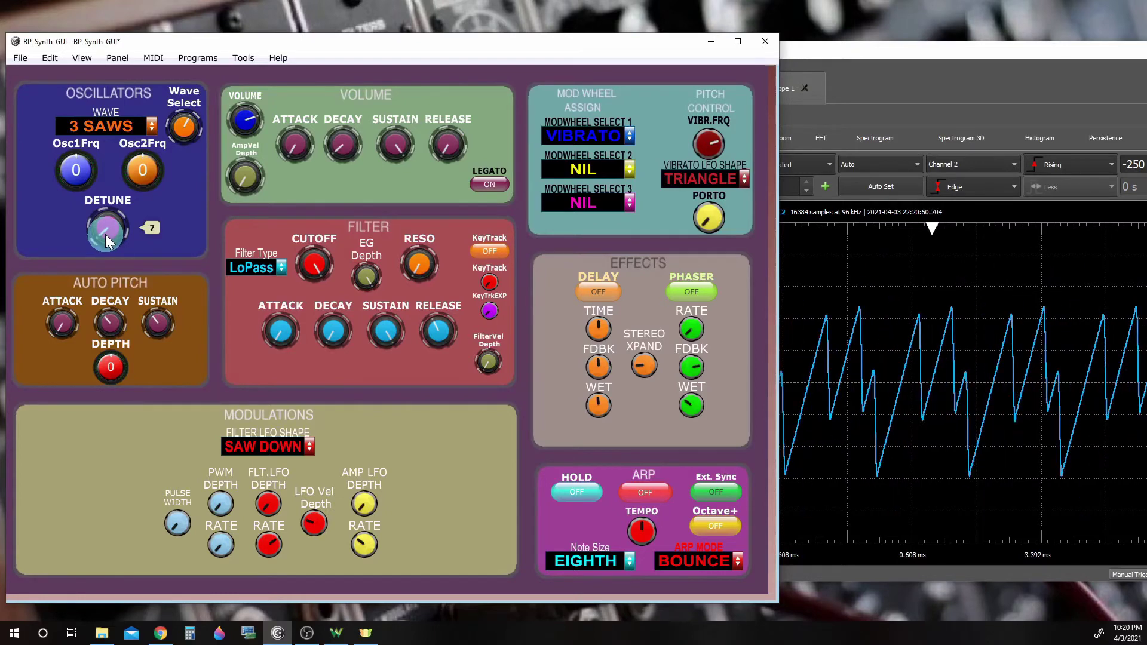
pyautogui.moveTo(105, 234); pyautogui.dragTo(106, 183)
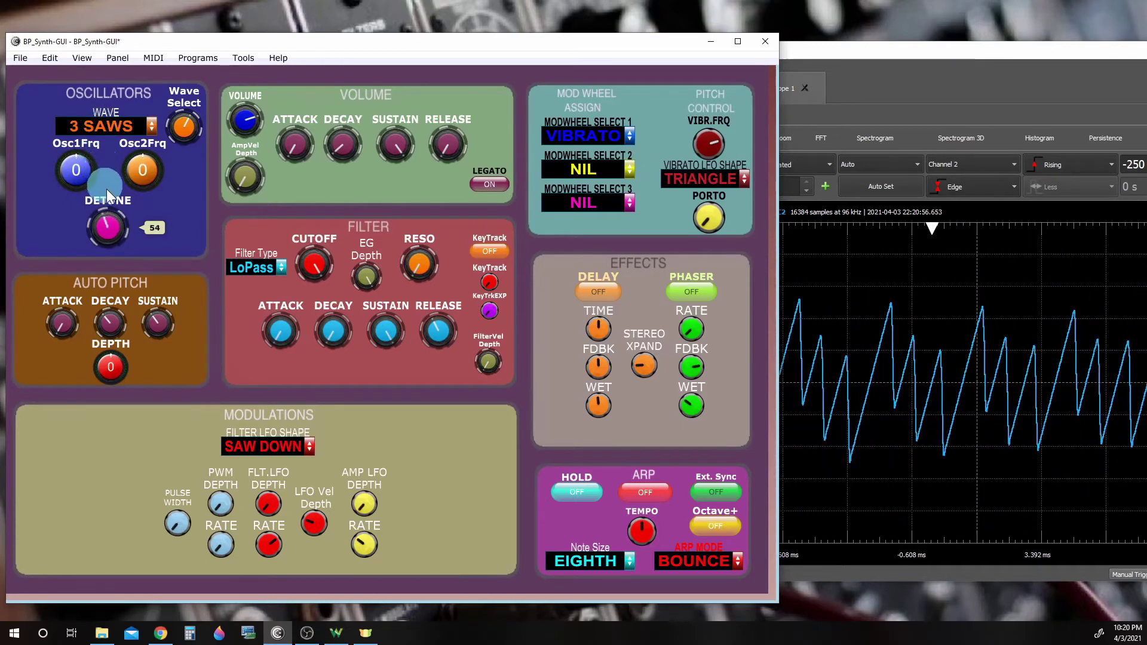
pyautogui.moveTo(109, 229); pyautogui.dragTo(106, 240)
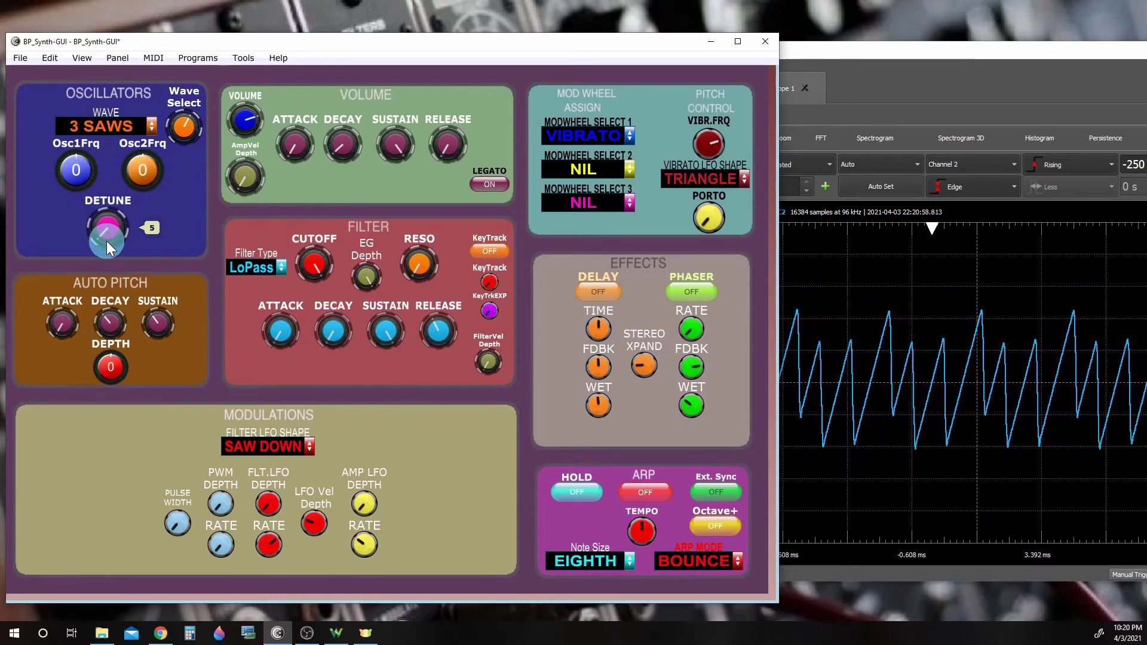
pyautogui.click(130, 118)
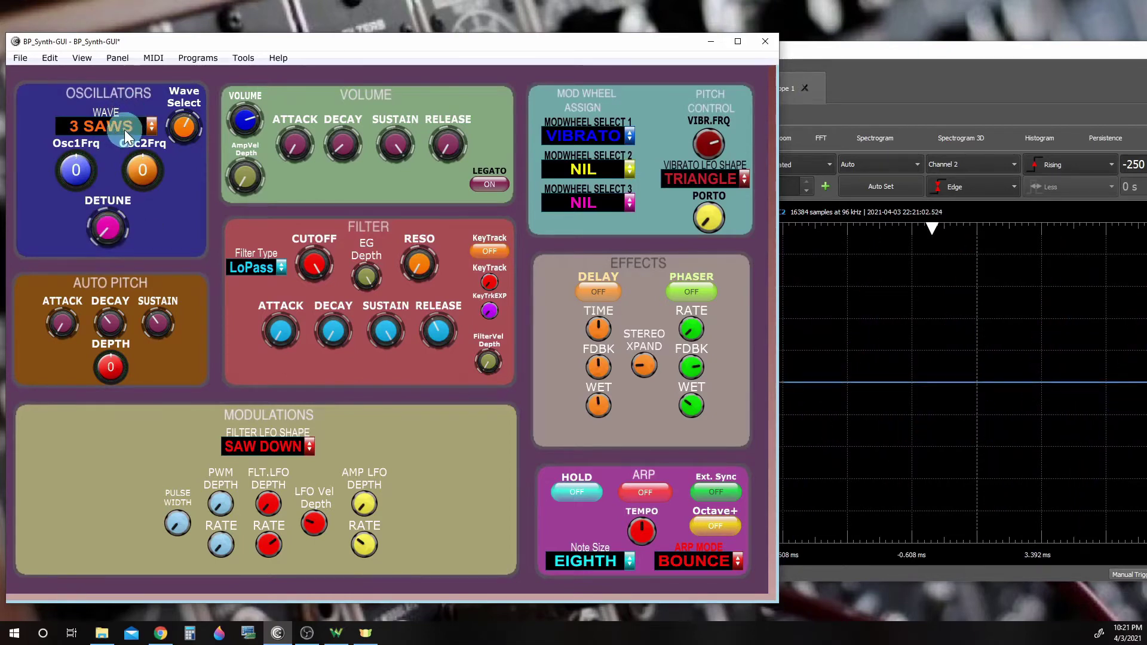
# Switch the wave to 2 SAWS, then to 3 SAWS to compare them
pyautogui.click(125, 130)
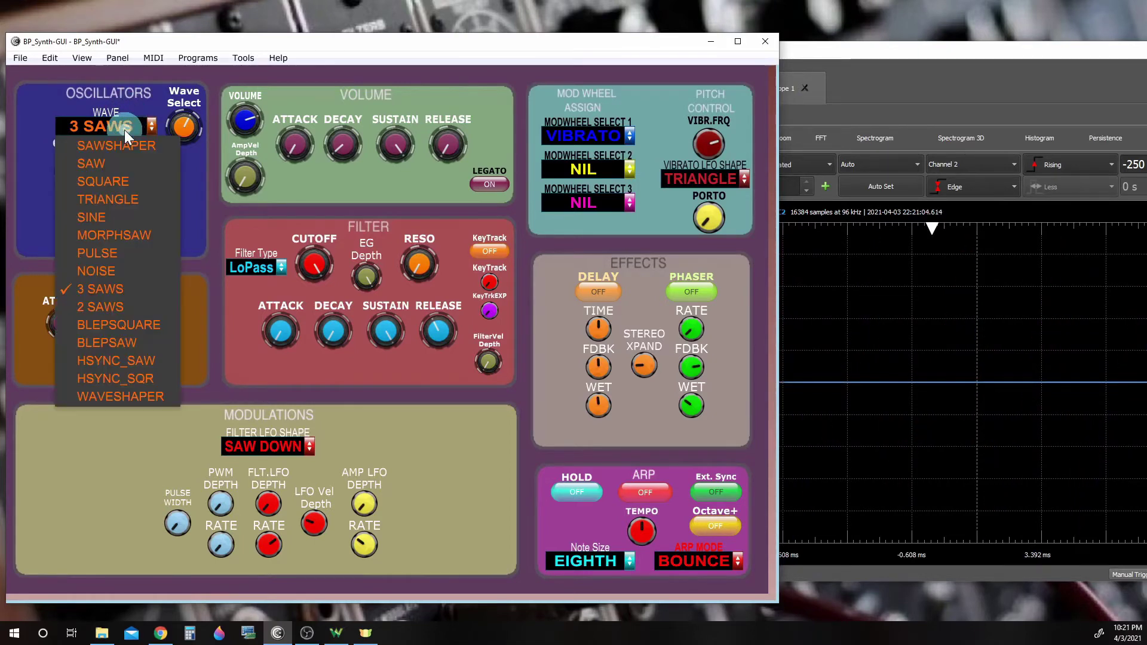
pyautogui.click(94, 311)
pyautogui.click(148, 233)
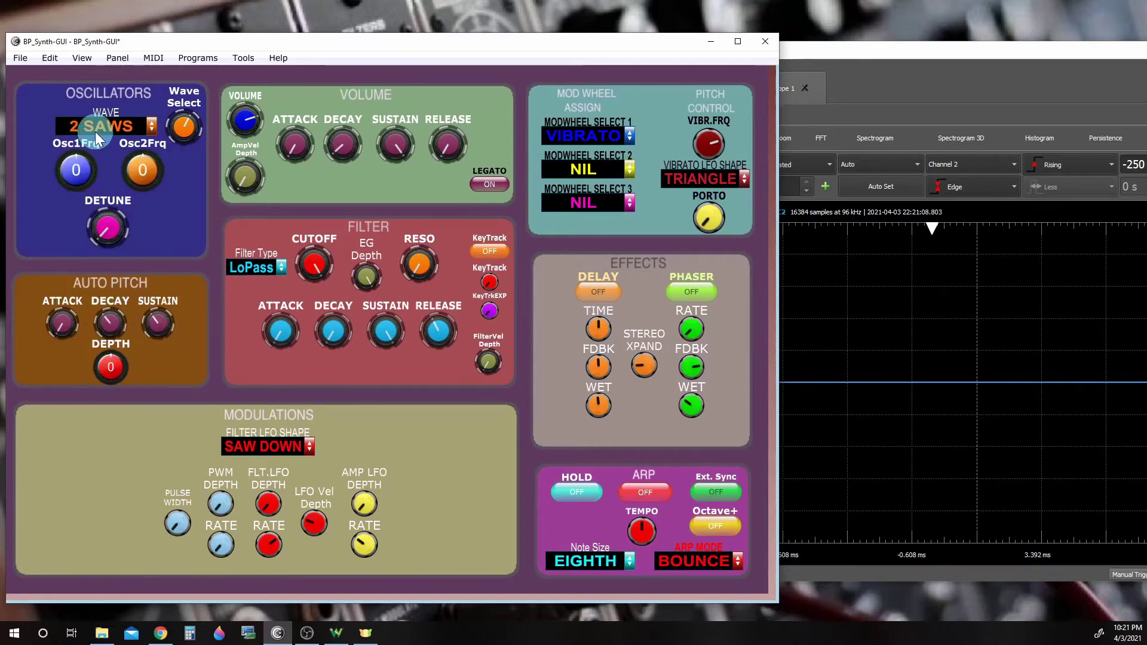
pyautogui.click(98, 127)
pyautogui.click(112, 288)
pyautogui.click(137, 232)
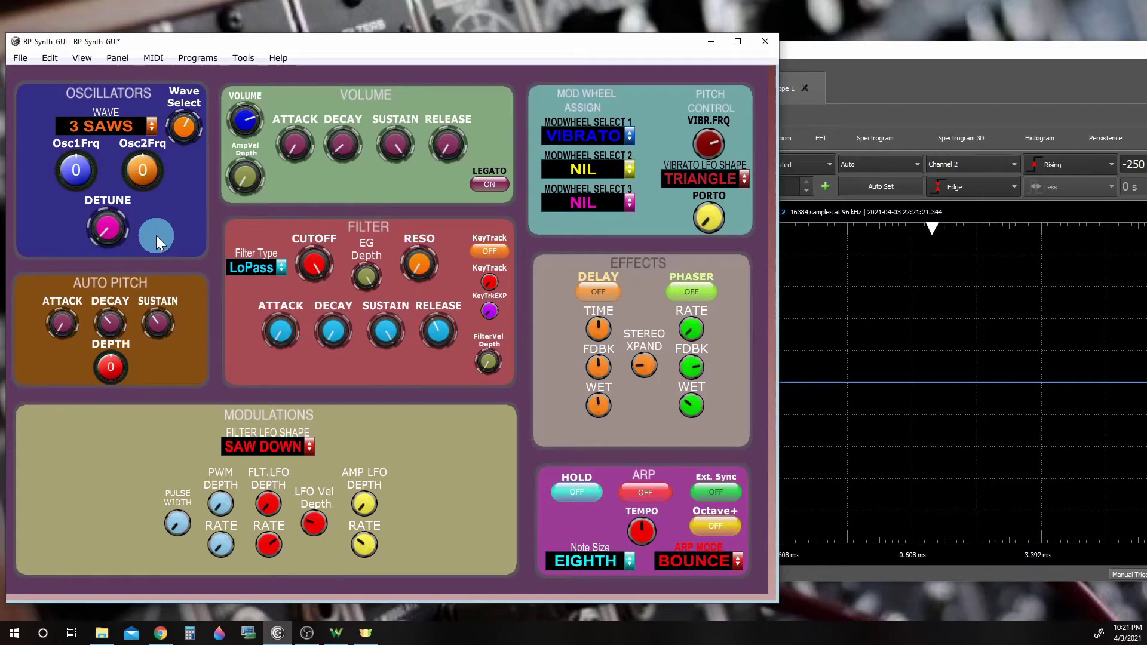
# Try 2 SAWS again with Auto Pitch depth at 21, then return to 3 SAWS
pyautogui.click(109, 126)
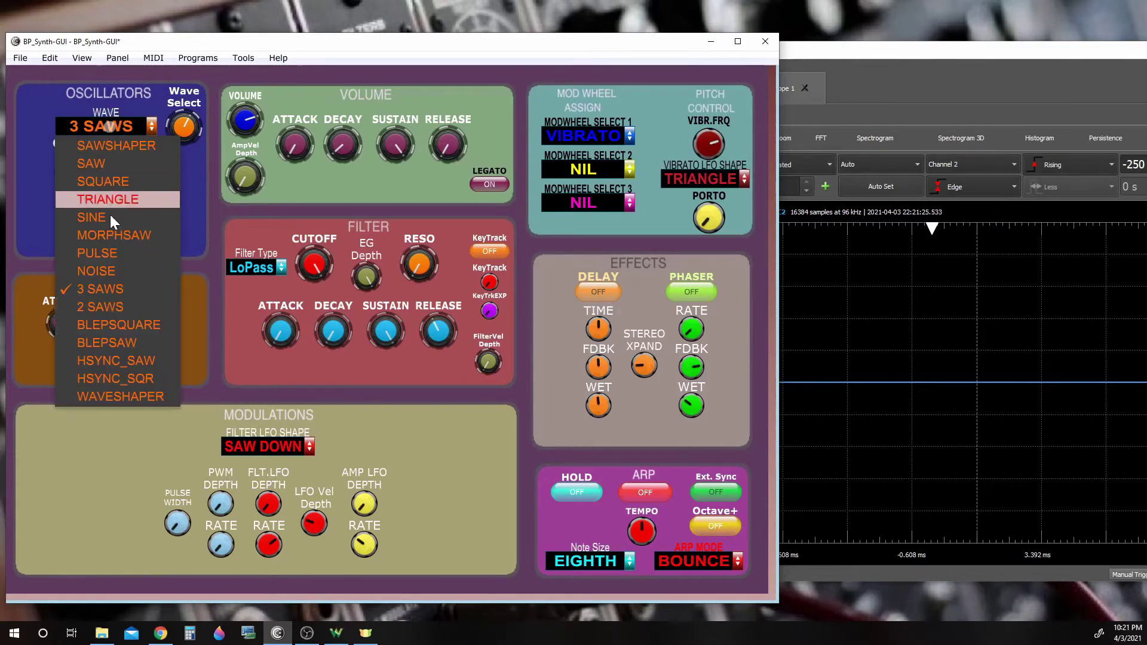
pyautogui.click(122, 304)
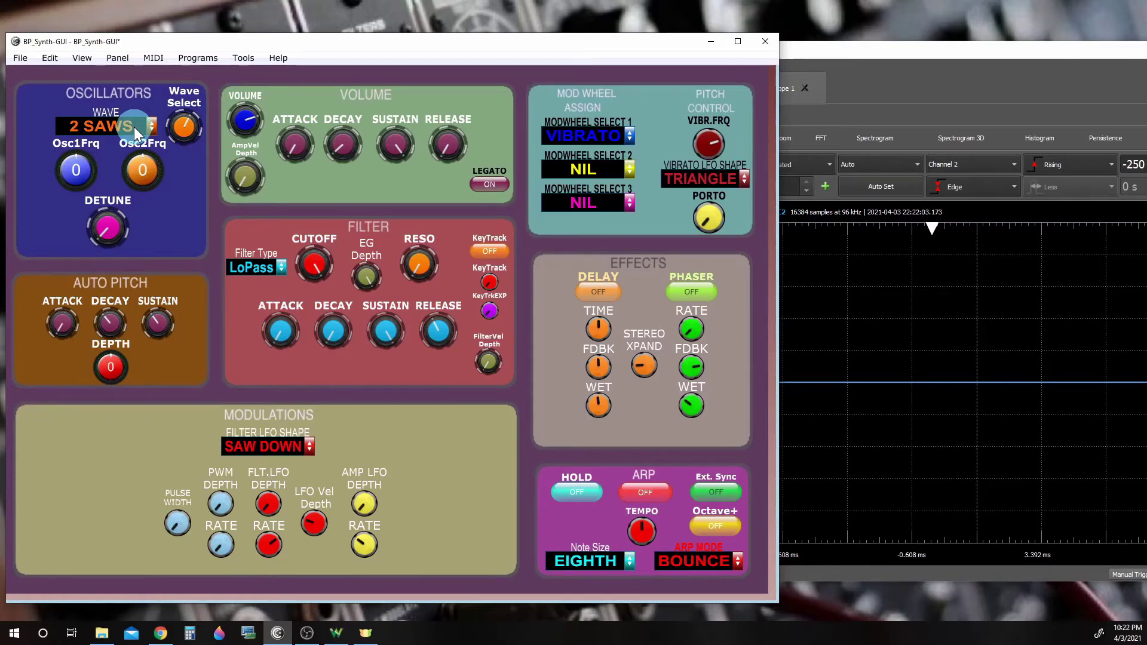
pyautogui.moveTo(119, 367)
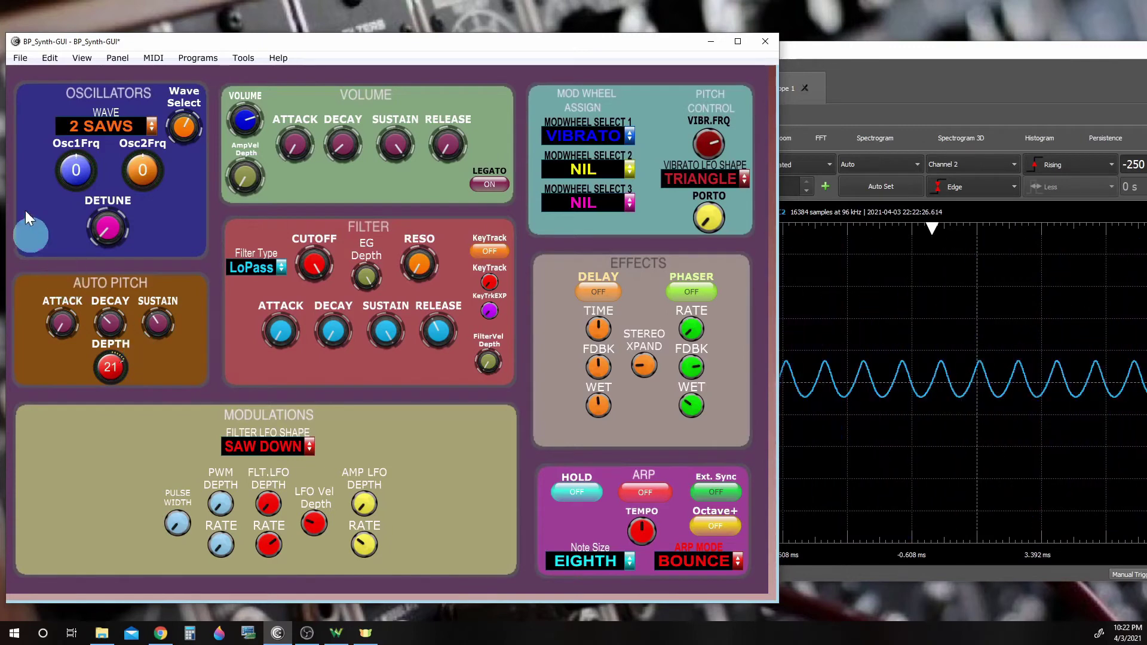
pyautogui.click(107, 128)
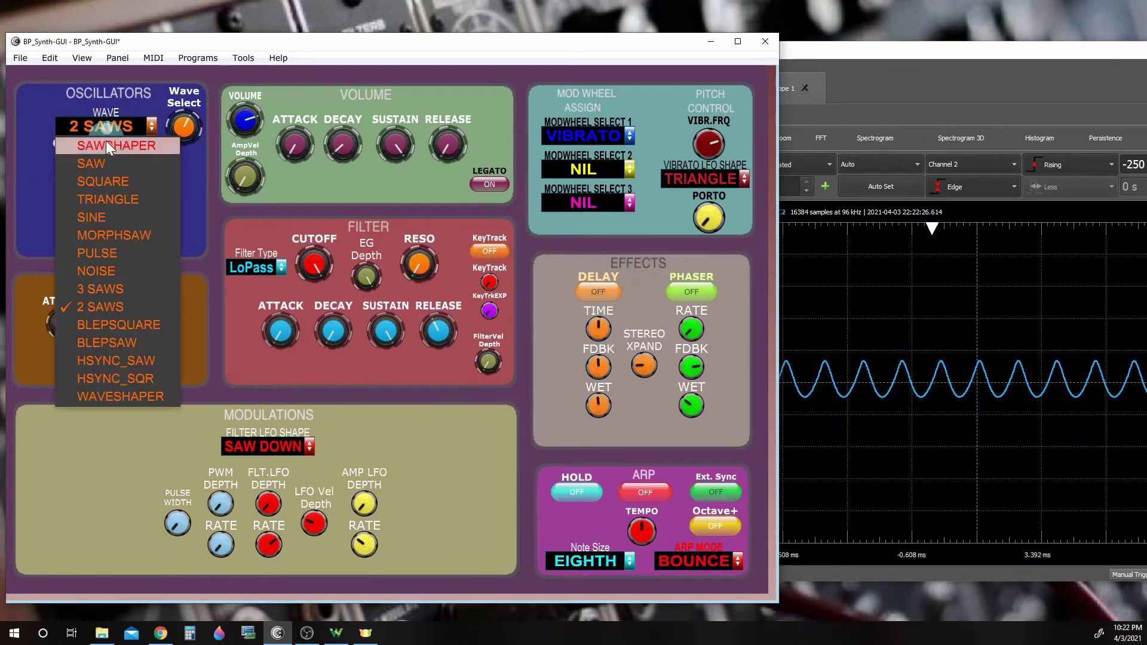
pyautogui.click(132, 288)
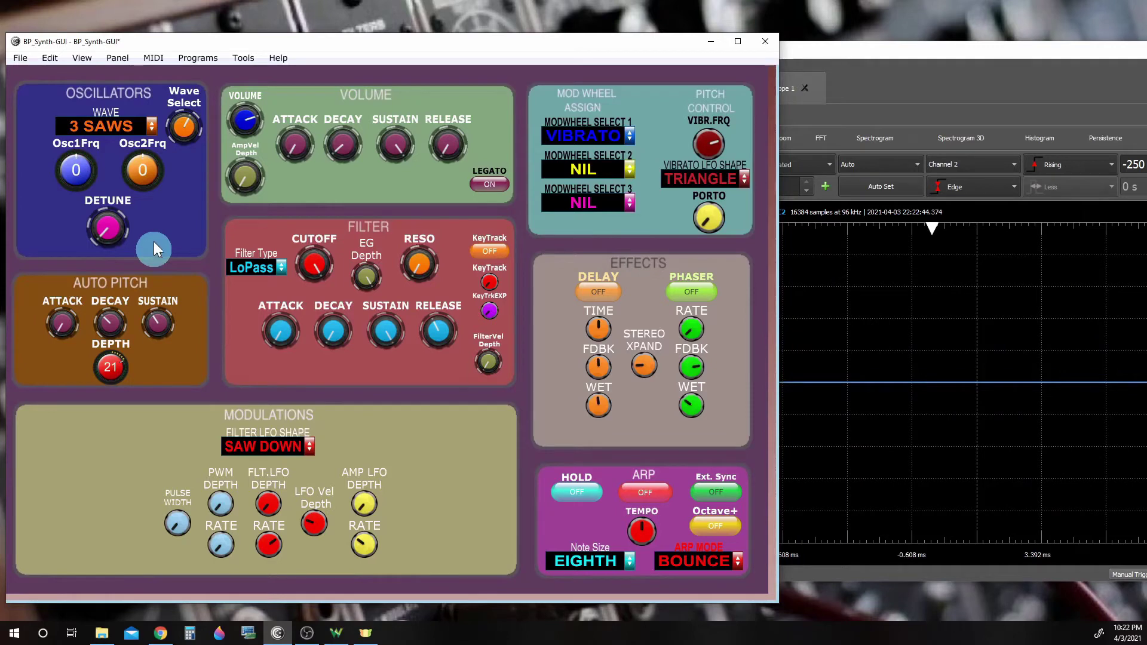
# On 2 SAWS, raise the detune to about halfway, then nudge it slightly lower
pyautogui.click(129, 132)
pyautogui.click(148, 305)
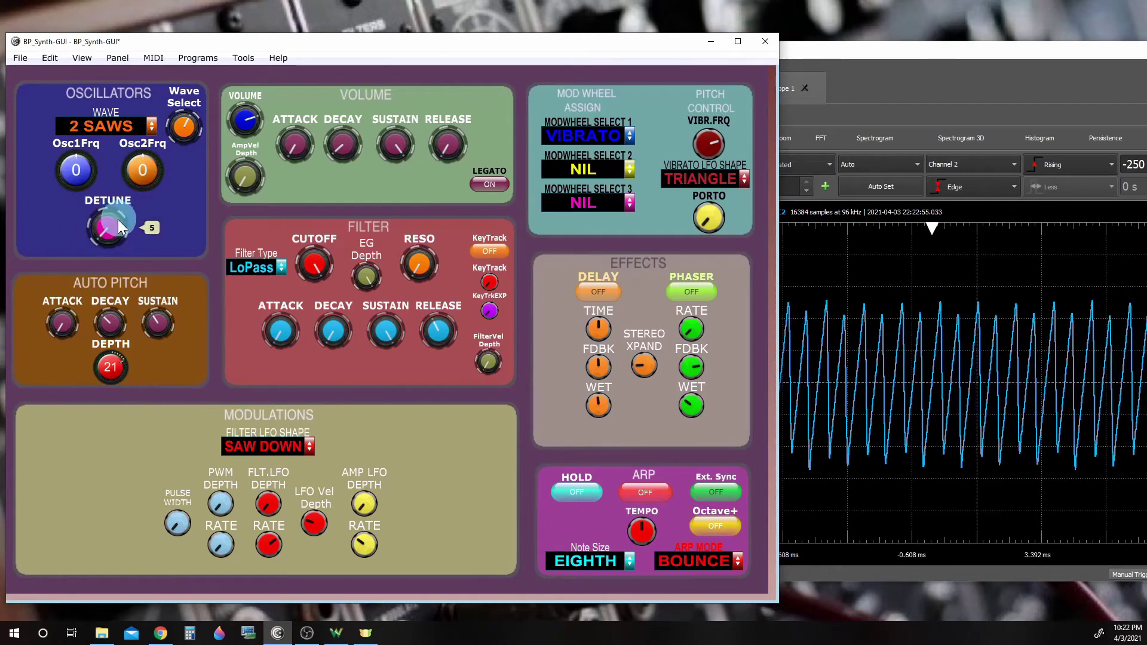
pyautogui.moveTo(112, 220); pyautogui.dragTo(127, 310)
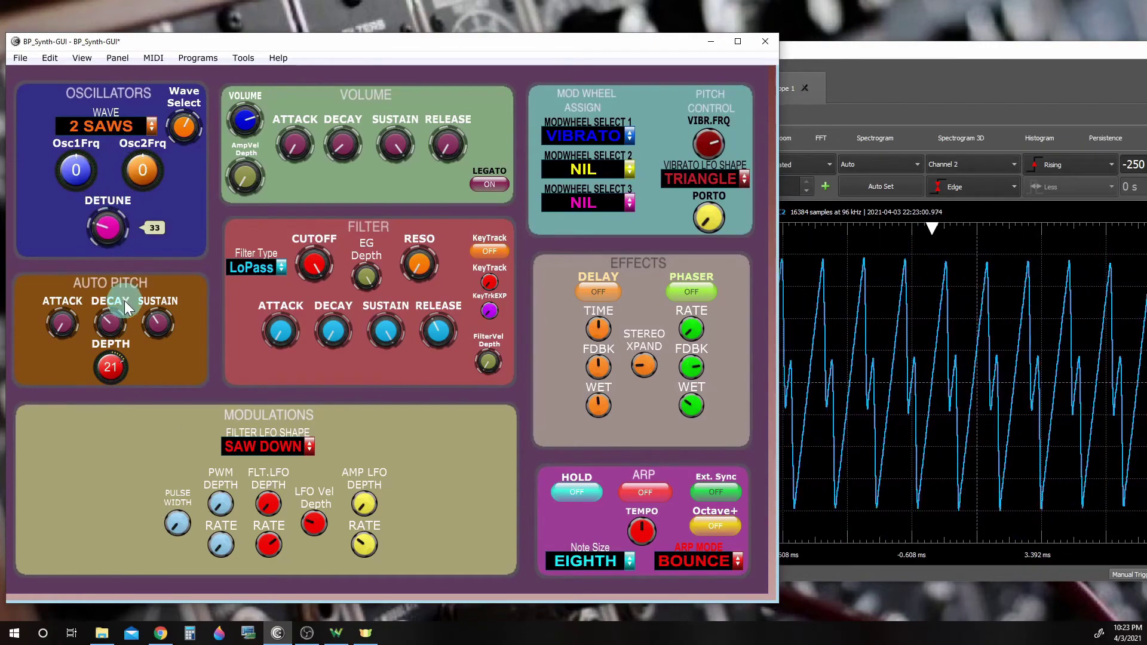
pyautogui.click(126, 311)
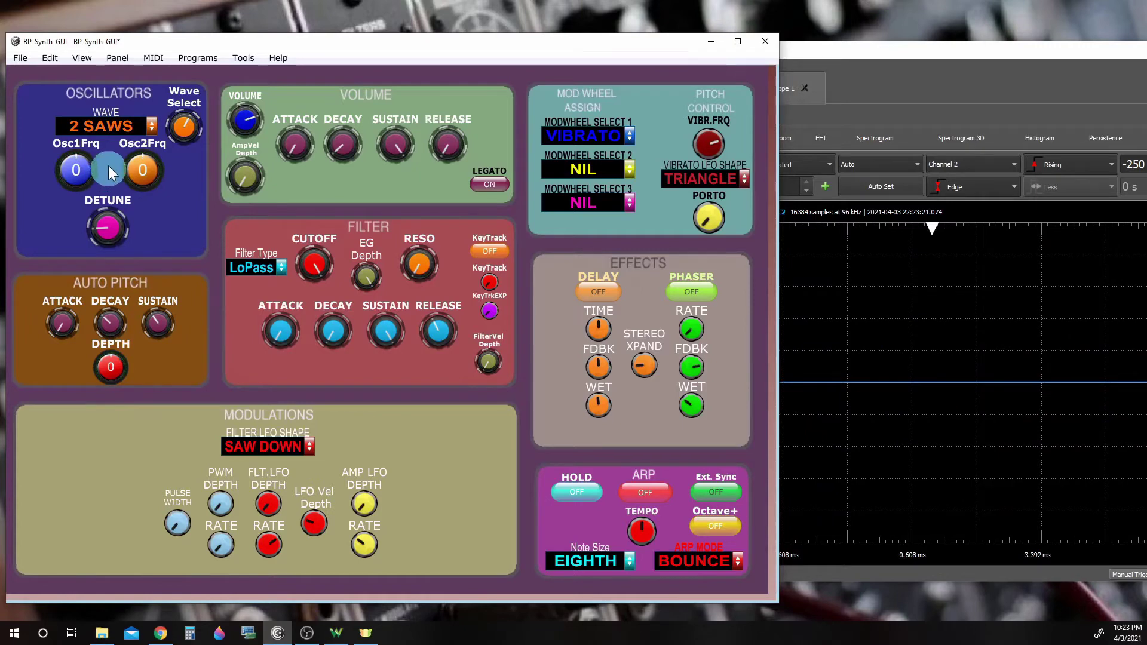
pyautogui.click(106, 129)
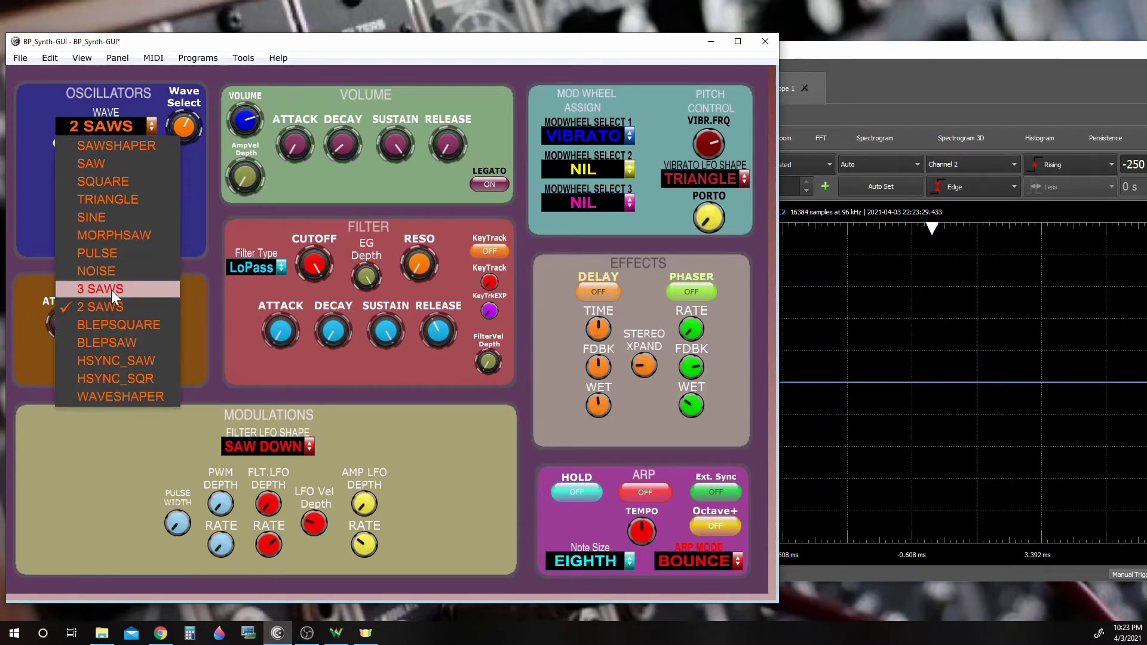
pyautogui.click(67, 196)
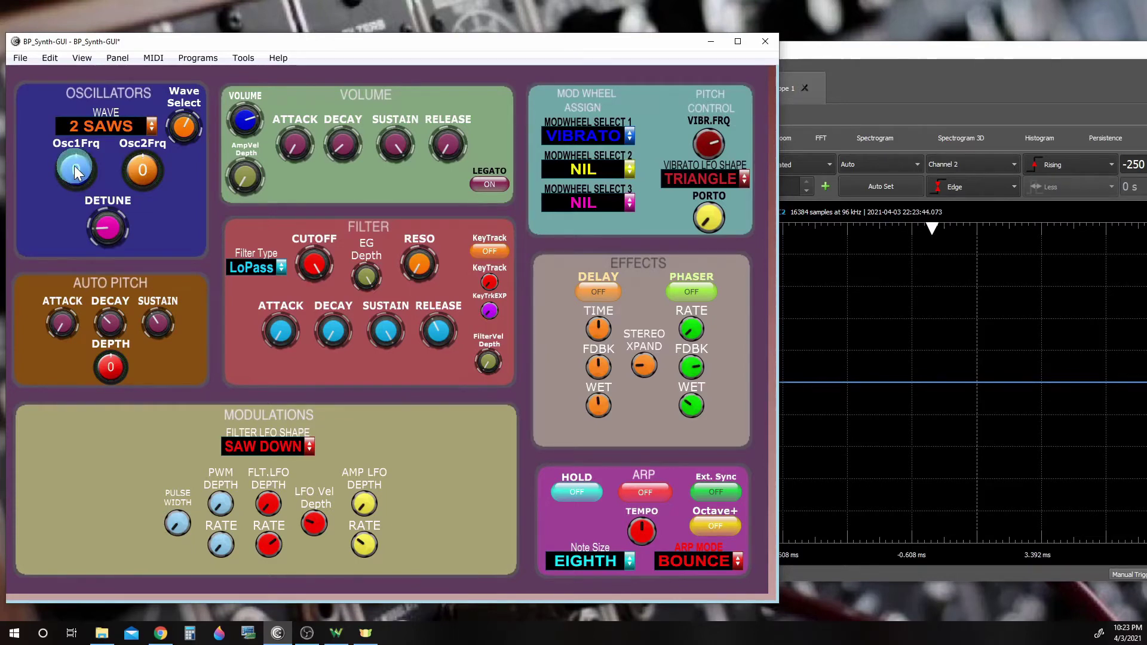
# On 2 SAWS, lower Osc1Frq to -56, then bring it back up to about -25
pyautogui.moveTo(75, 166)
pyautogui.mouseDown()
pyautogui.moveTo(89, 249)
pyautogui.moveTo(51, 82)
pyautogui.moveTo(78, 173)
pyautogui.moveTo(57, 175)
pyautogui.mouseUp()
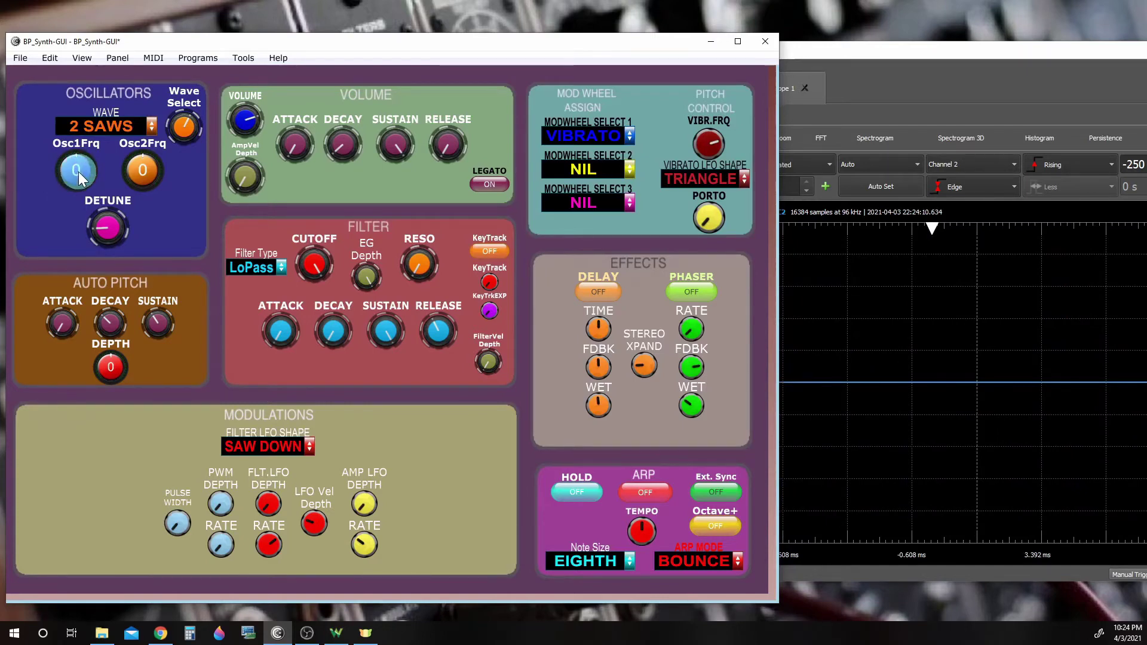
pyautogui.moveTo(109, 236)
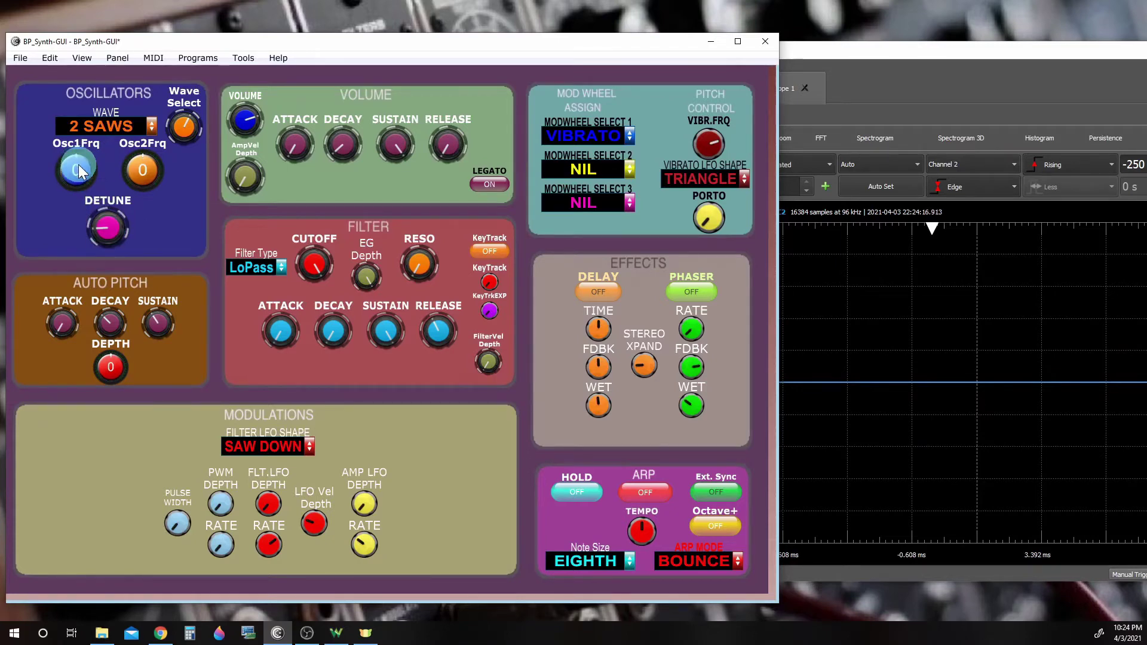
pyautogui.moveTo(78, 164); pyautogui.dragTo(76, 179)
pyautogui.scroll(-5, 77, 179)
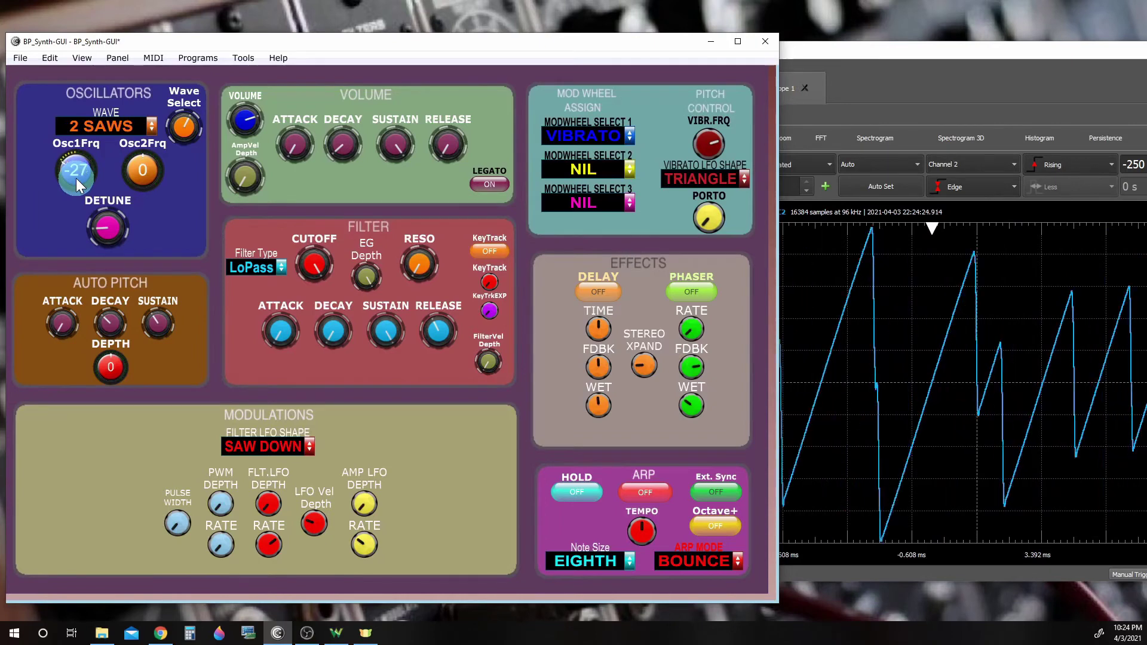
pyautogui.scroll(-1, 76, 178)
pyautogui.scroll(-5, 77, 178)
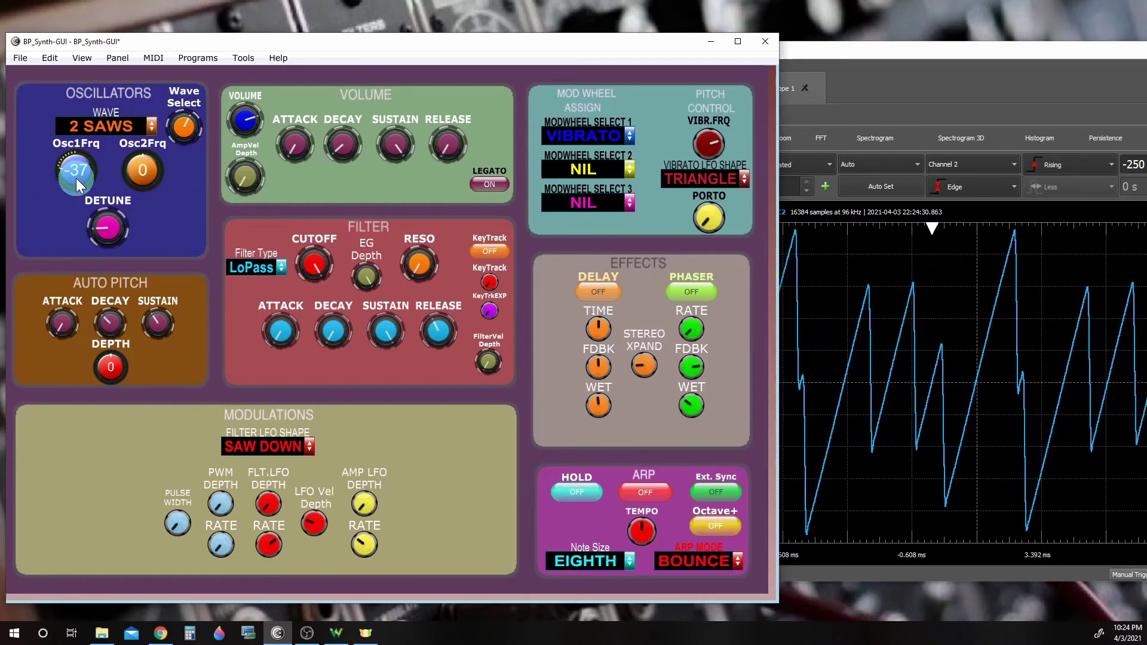
pyautogui.moveTo(77, 178); pyautogui.dragTo(74, 172)
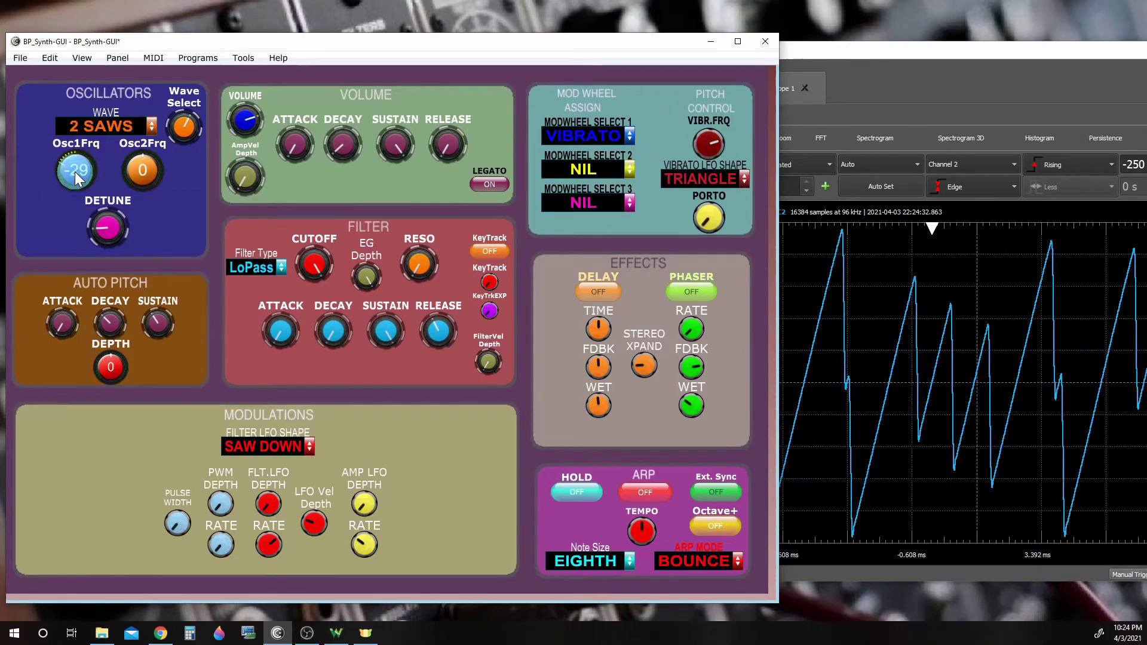
pyautogui.scroll(16, 74, 171)
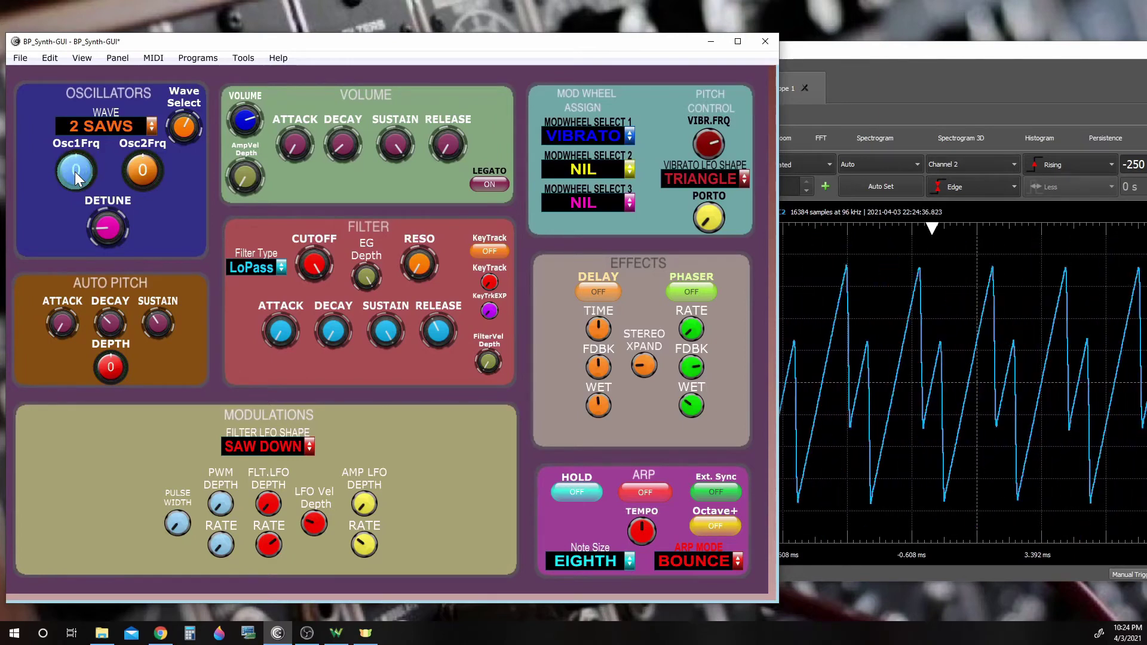
# Switch to 3 SAWS, sweep Osc1Frq down and up to 25, then reset it to 0
pyautogui.click(102, 131)
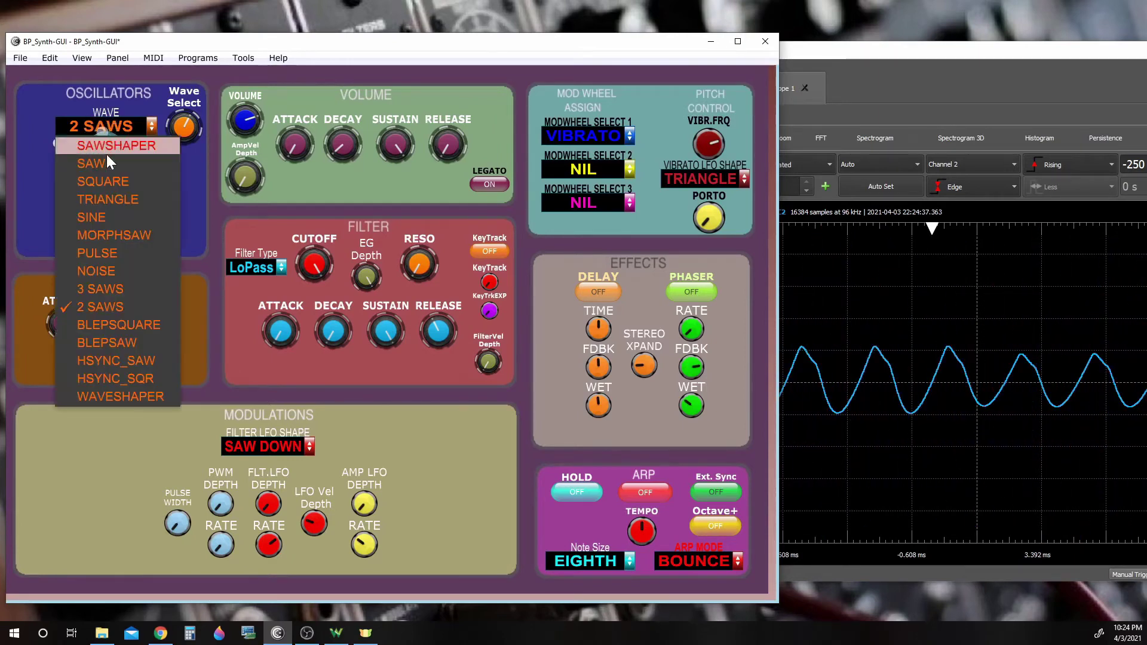
pyautogui.click(127, 287)
pyautogui.moveTo(74, 166); pyautogui.dragTo(84, 201)
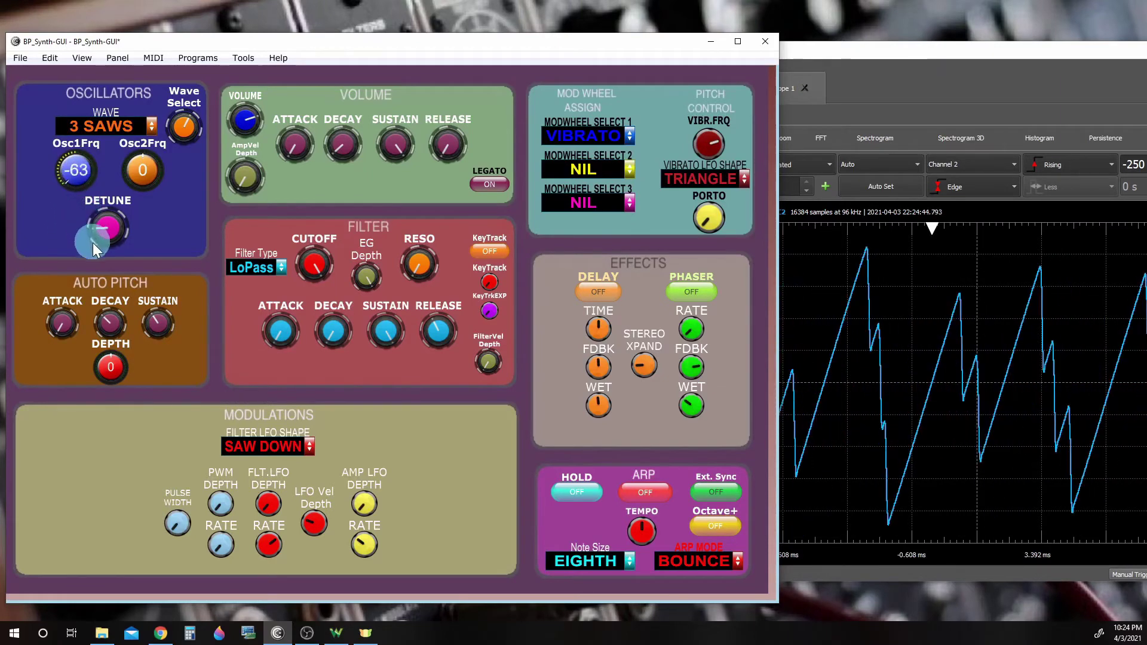
pyautogui.moveTo(98, 261); pyautogui.dragTo(61, 17)
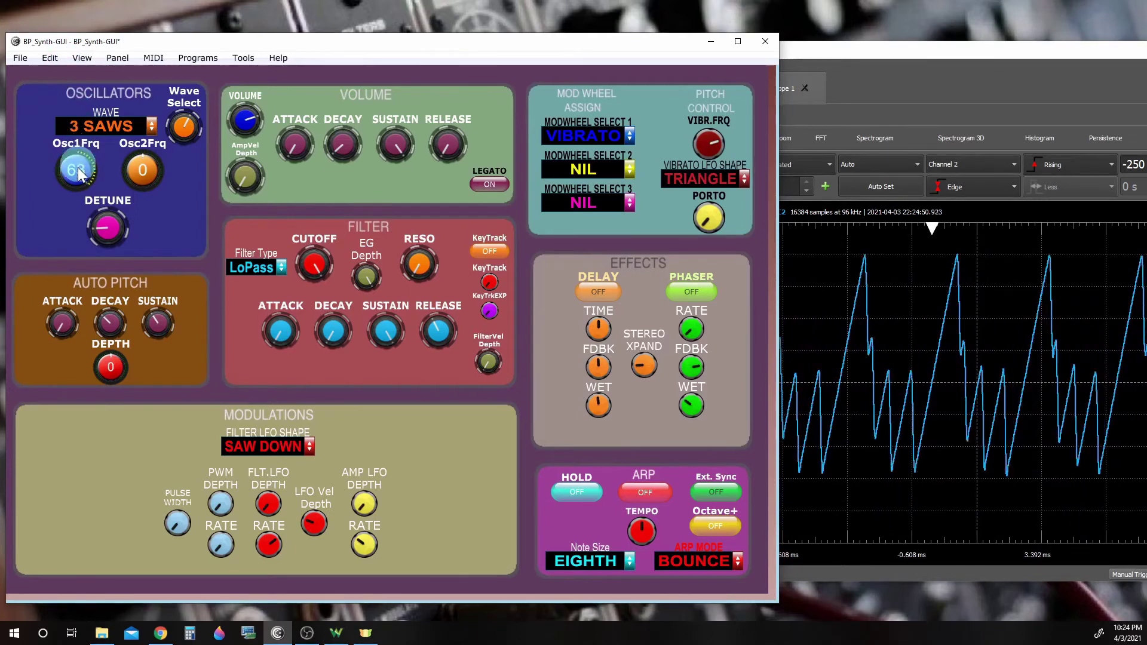
pyautogui.moveTo(78, 179); pyautogui.dragTo(82, 239)
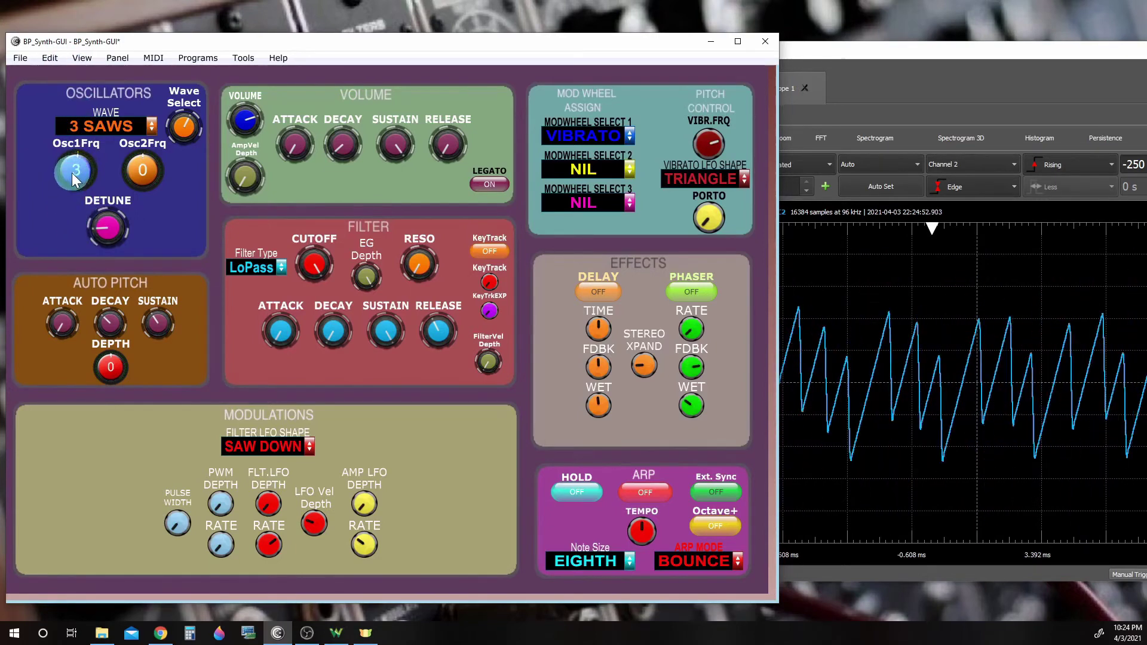
pyautogui.moveTo(73, 174); pyautogui.dragTo(72, 172)
pyautogui.click(112, 123)
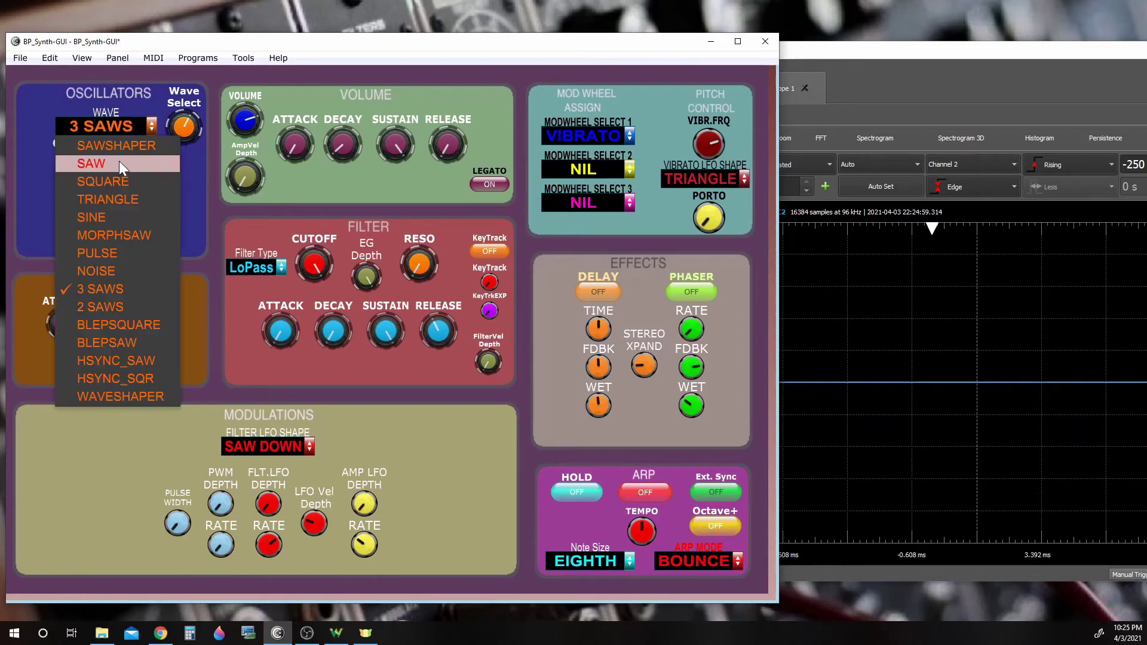
# Switch to SAW and lower Osc1Frq, then switch to SQUARE and reset Osc1Frq to 0
pyautogui.click(119, 164)
pyautogui.moveTo(71, 161); pyautogui.dragTo(90, 230)
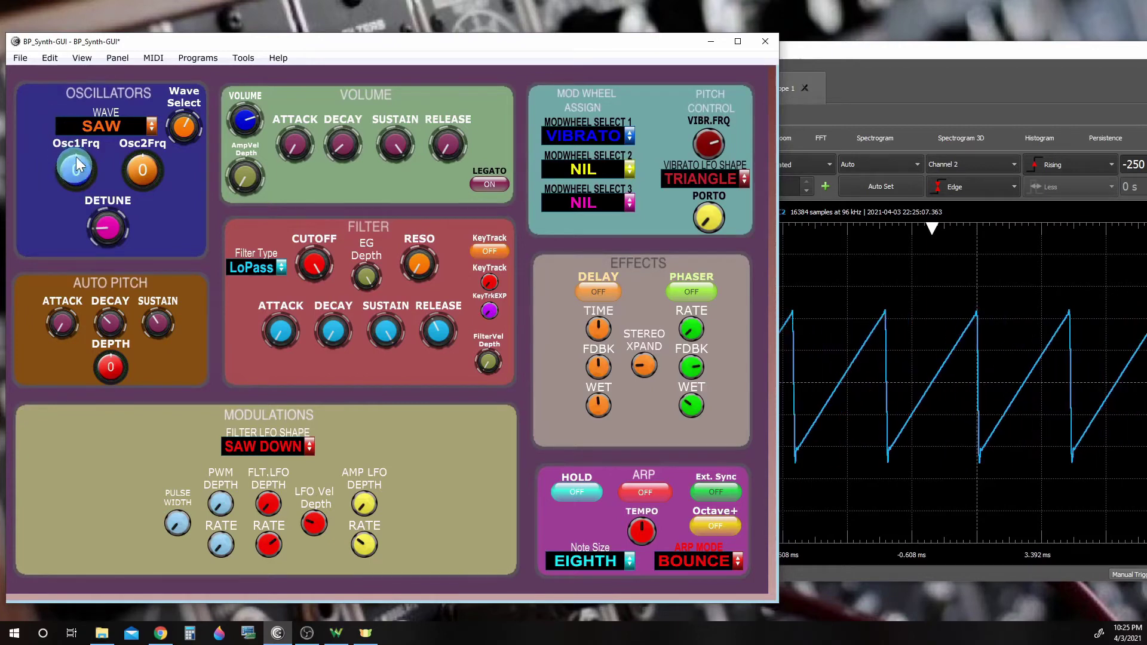
pyautogui.click(86, 127)
pyautogui.click(101, 182)
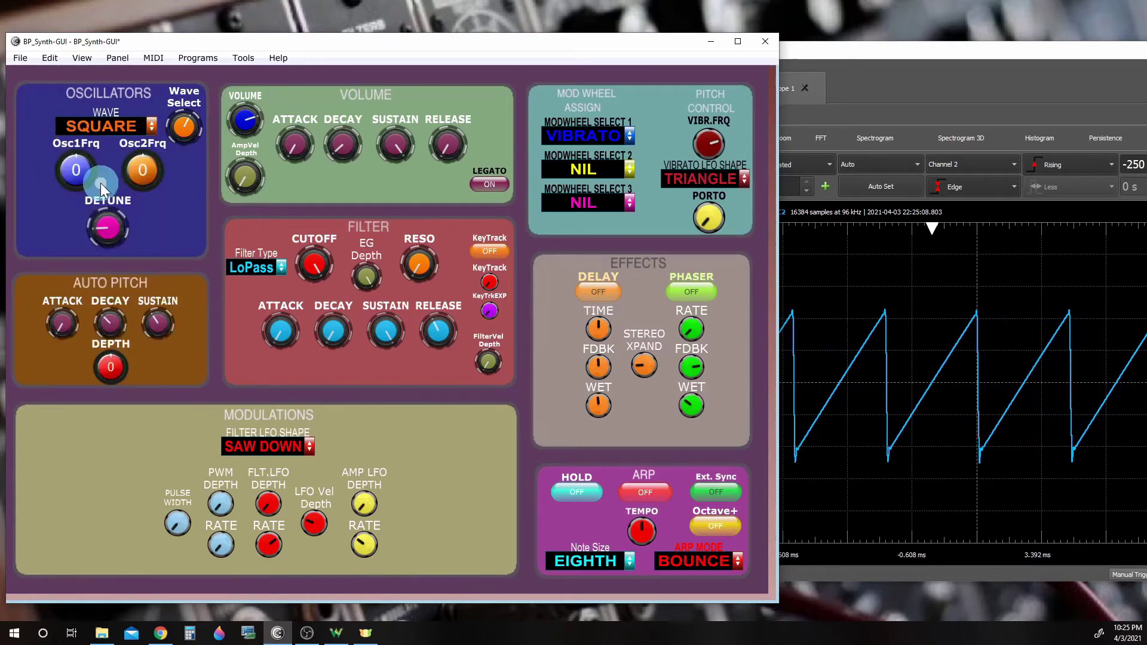
pyautogui.doubleClick(76, 171)
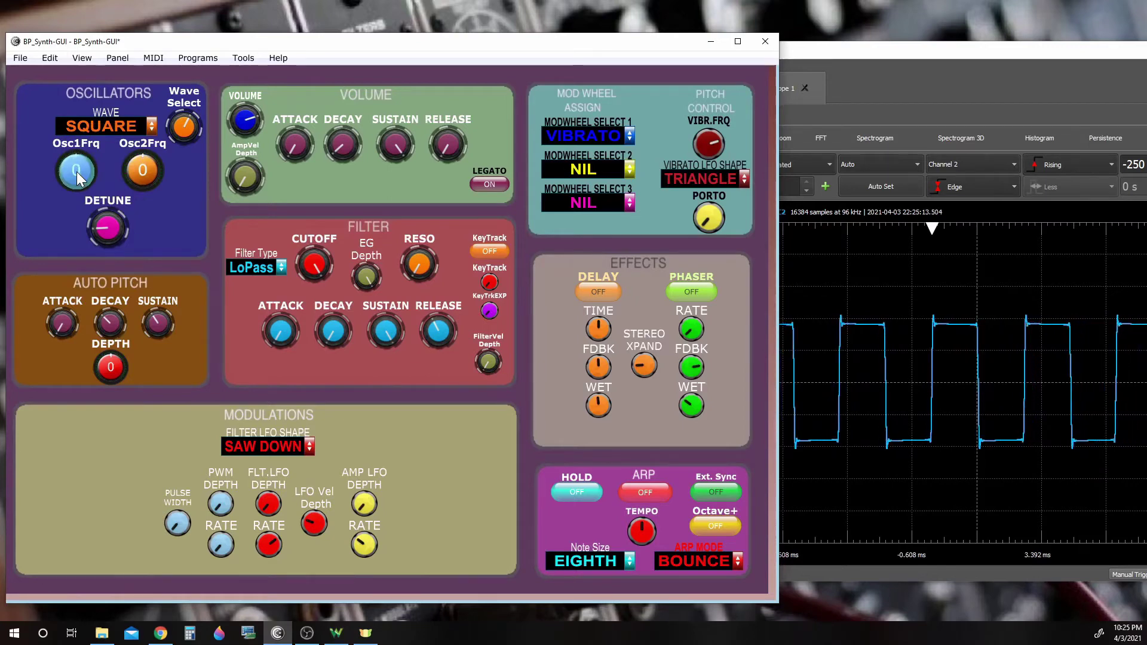
# Switch the wave to TRIANGLE and raise Osc1Frq to 17
pyautogui.click(97, 129)
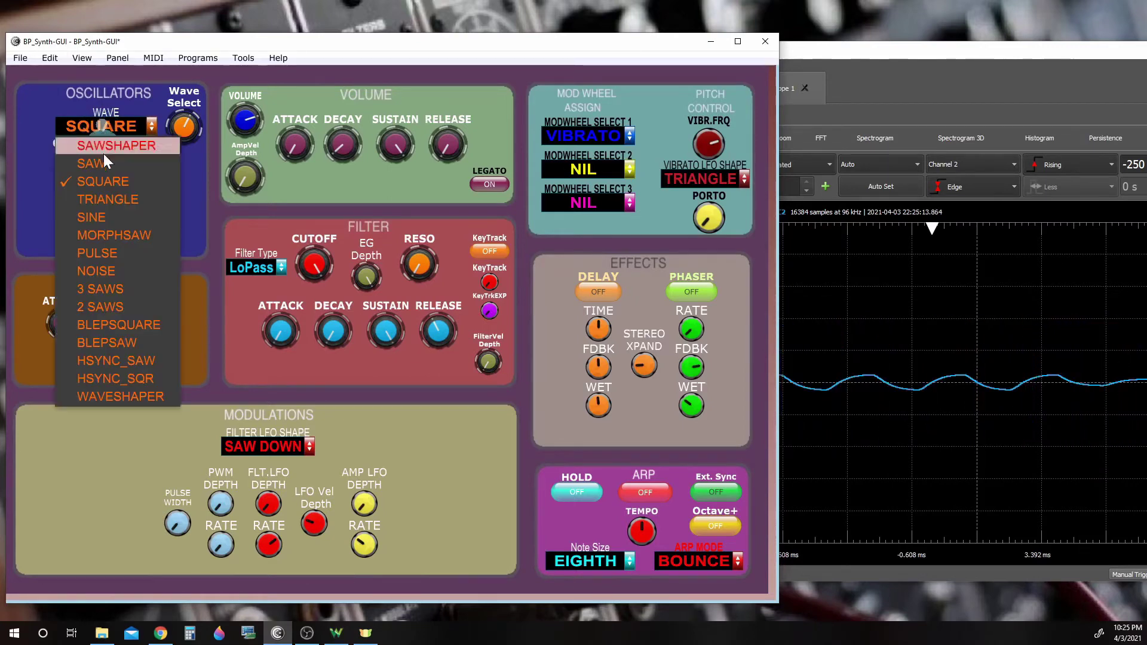
pyautogui.click(111, 198)
pyautogui.moveTo(76, 166)
pyautogui.mouseDown()
pyautogui.moveTo(64, 117)
pyautogui.moveTo(74, 168)
pyautogui.mouseUp()
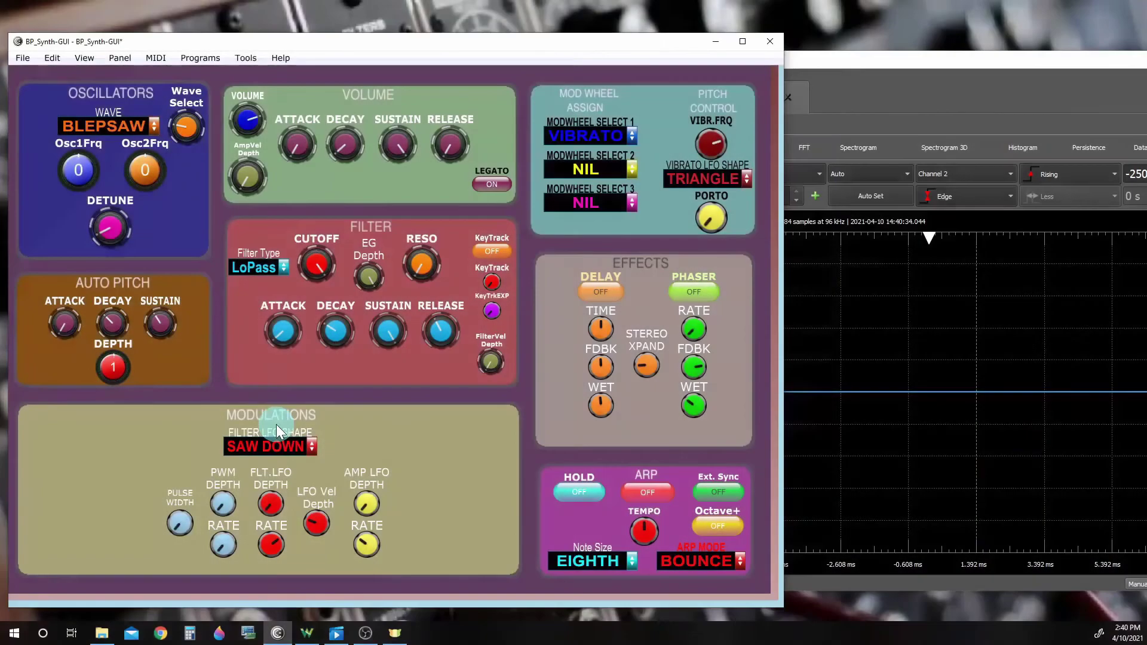
# Cycle the wave through MORPHSAW, SAW, BLEPSAW, SAW and back to BLEPSAW
pyautogui.click(151, 123)
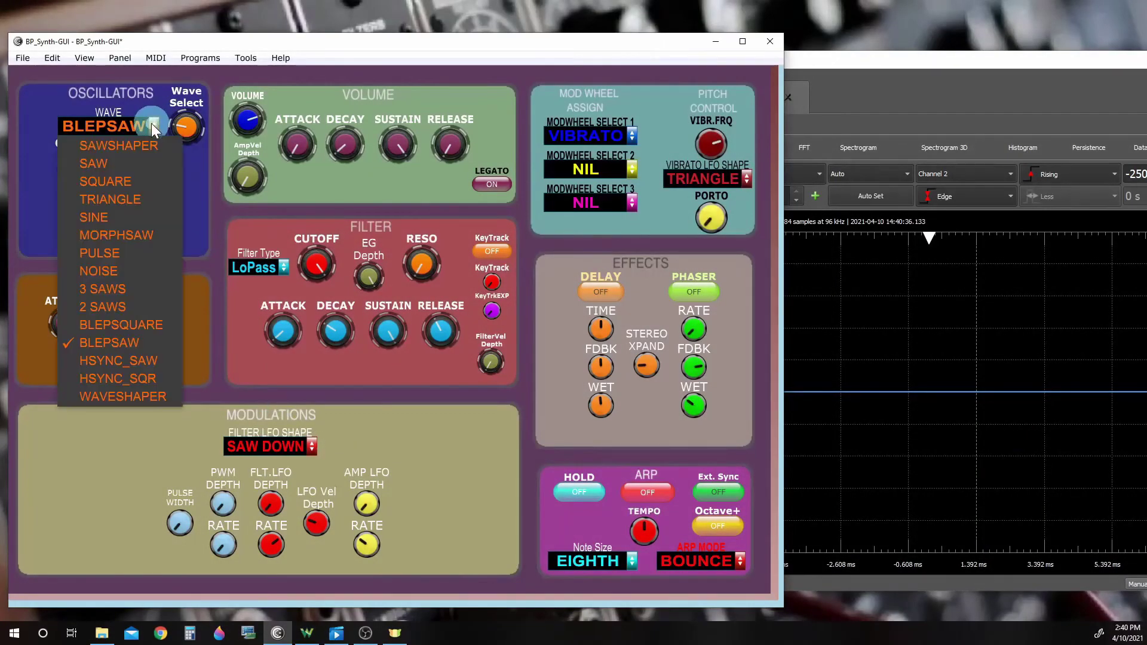
pyautogui.click(128, 241)
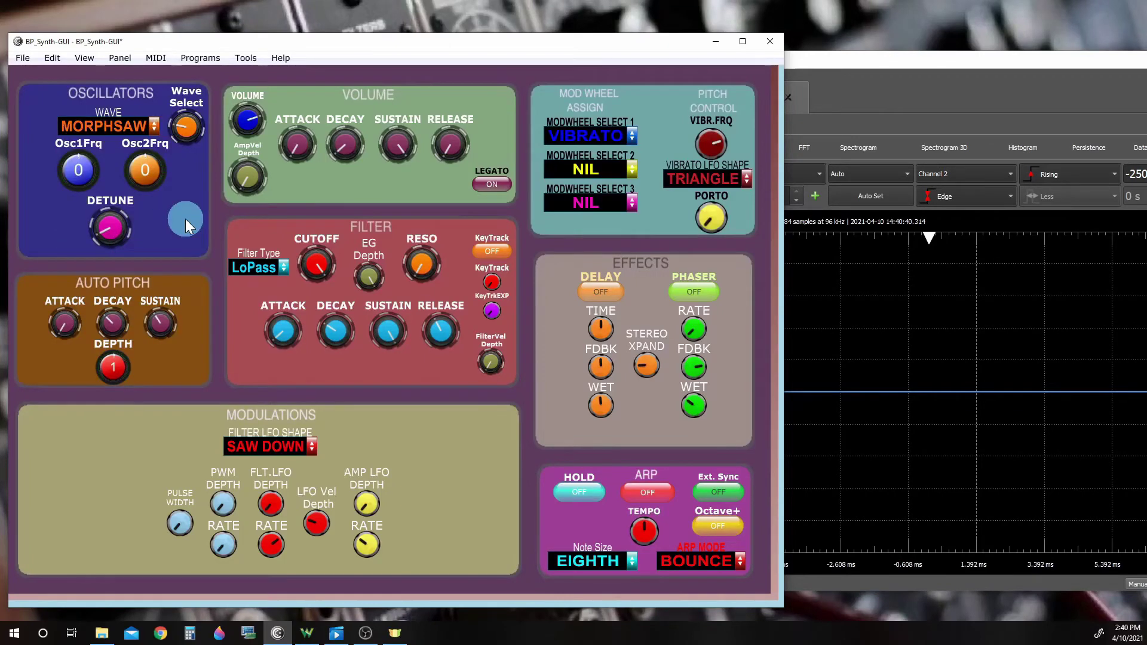
pyautogui.click(156, 129)
pyautogui.click(143, 164)
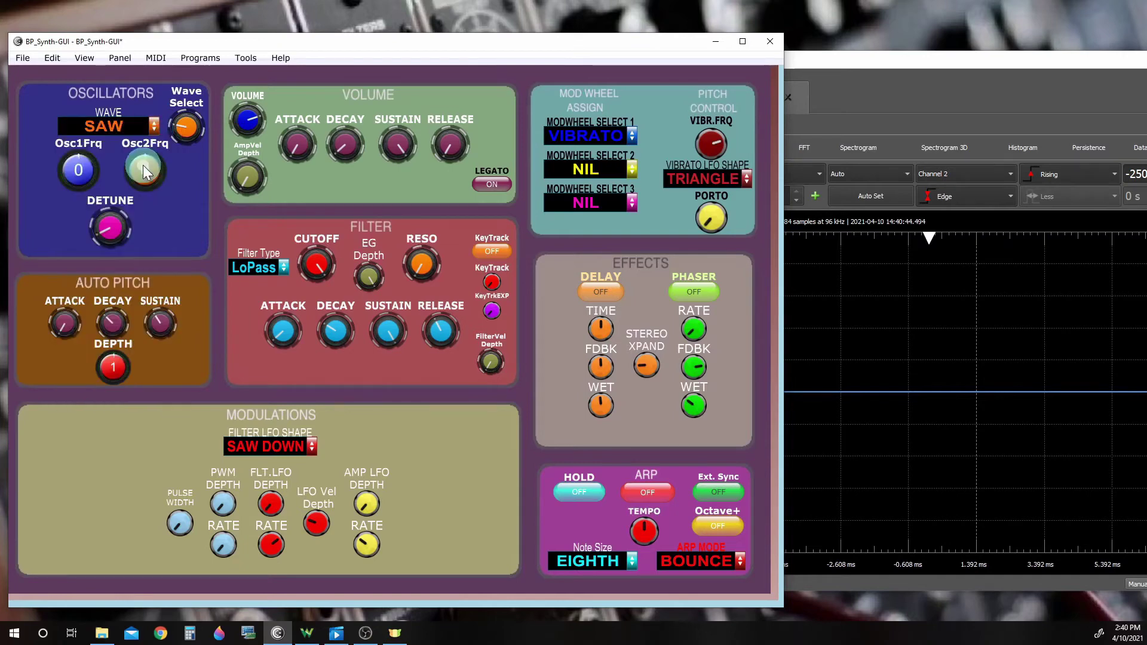
pyautogui.click(155, 127)
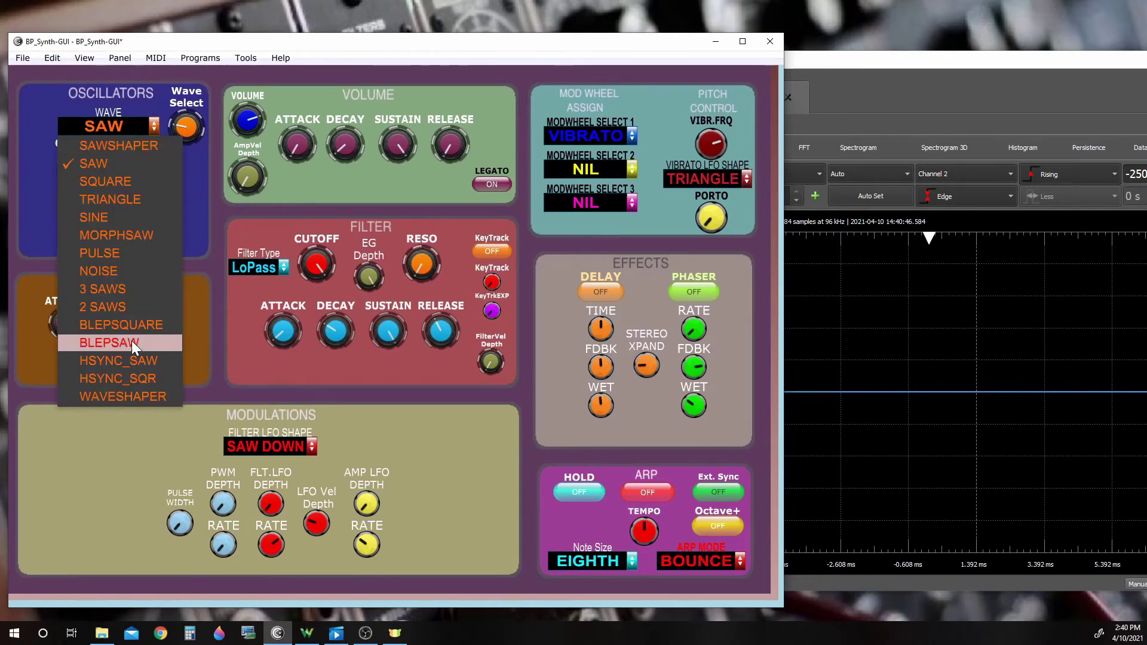
pyautogui.click(132, 336)
pyautogui.click(155, 123)
pyautogui.click(145, 166)
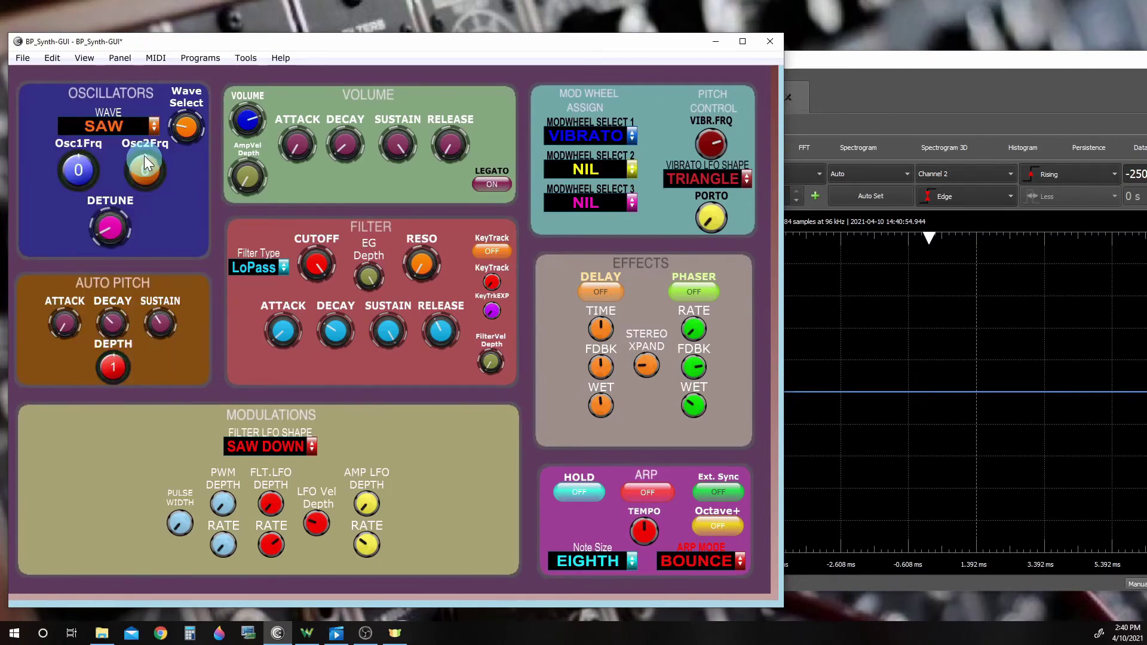
pyautogui.click(154, 125)
pyautogui.click(138, 340)
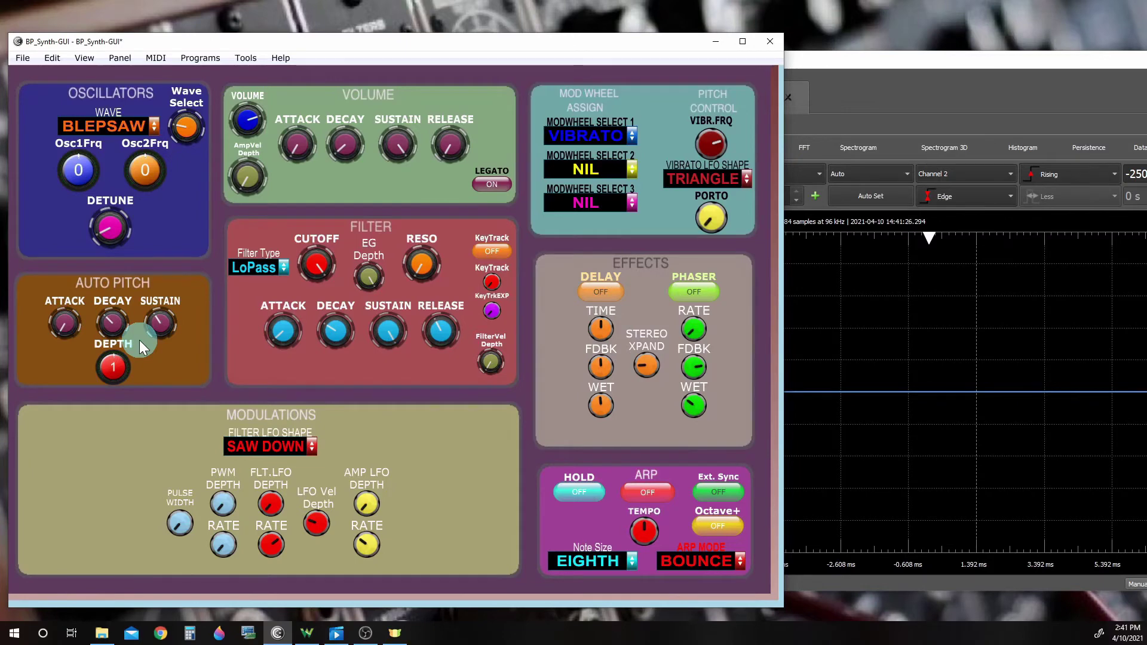
# Cycle through MORPHSAW, SAW, BLEPSAW and MORPHSAW again, ending on 3 SAWS
pyautogui.click(104, 126)
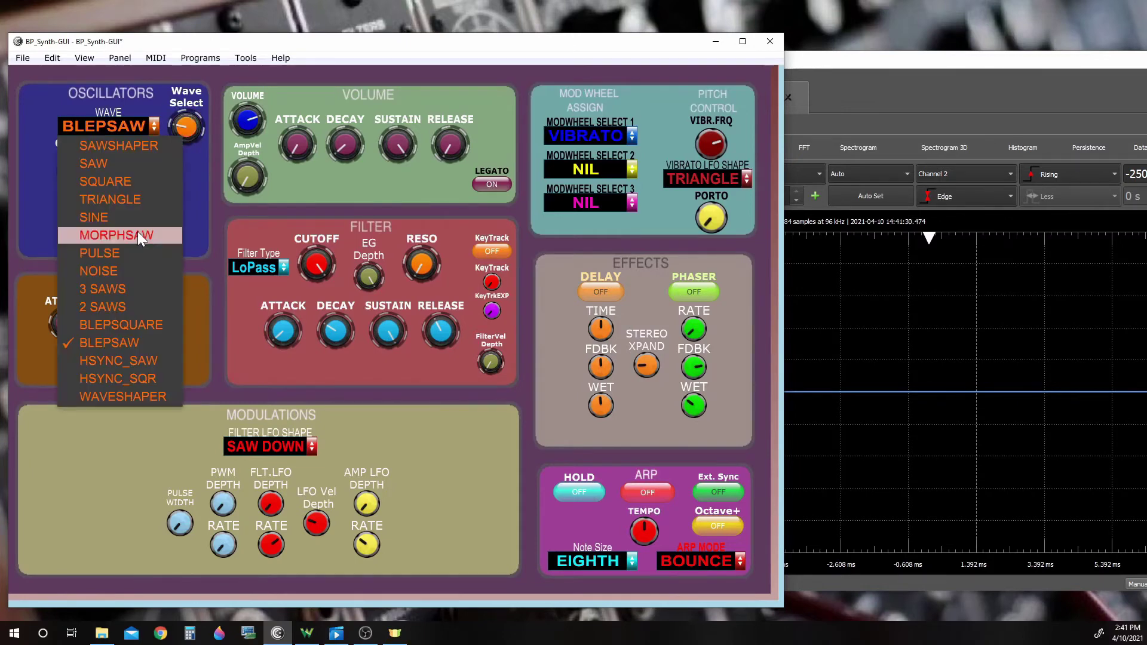
pyautogui.click(137, 232)
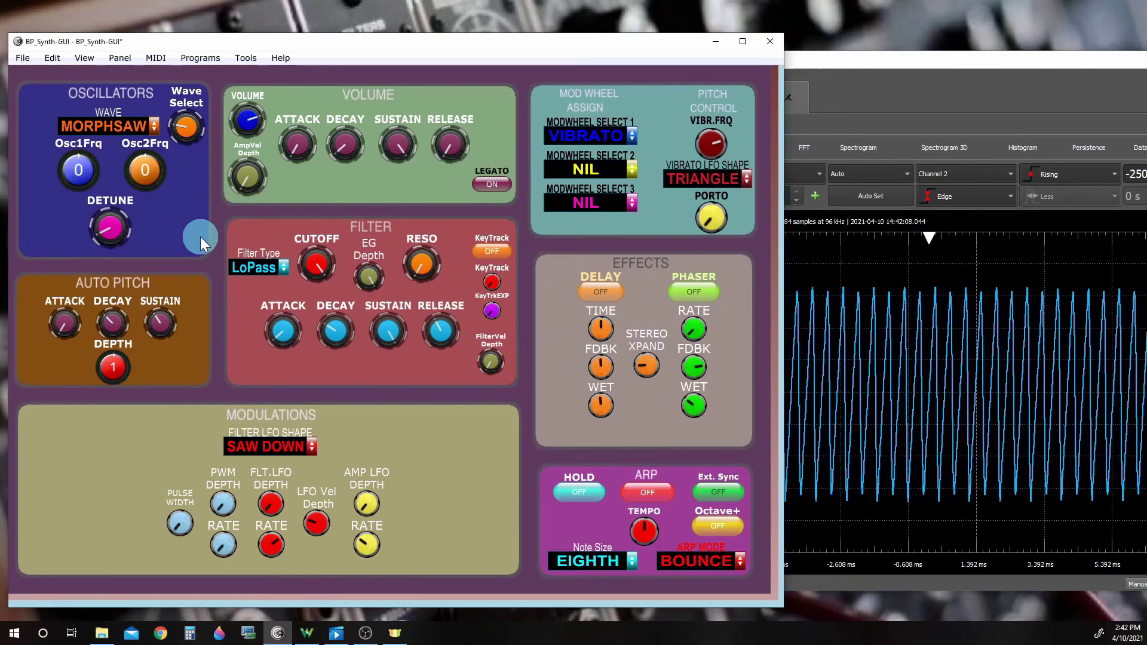
pyautogui.click(108, 123)
pyautogui.click(102, 163)
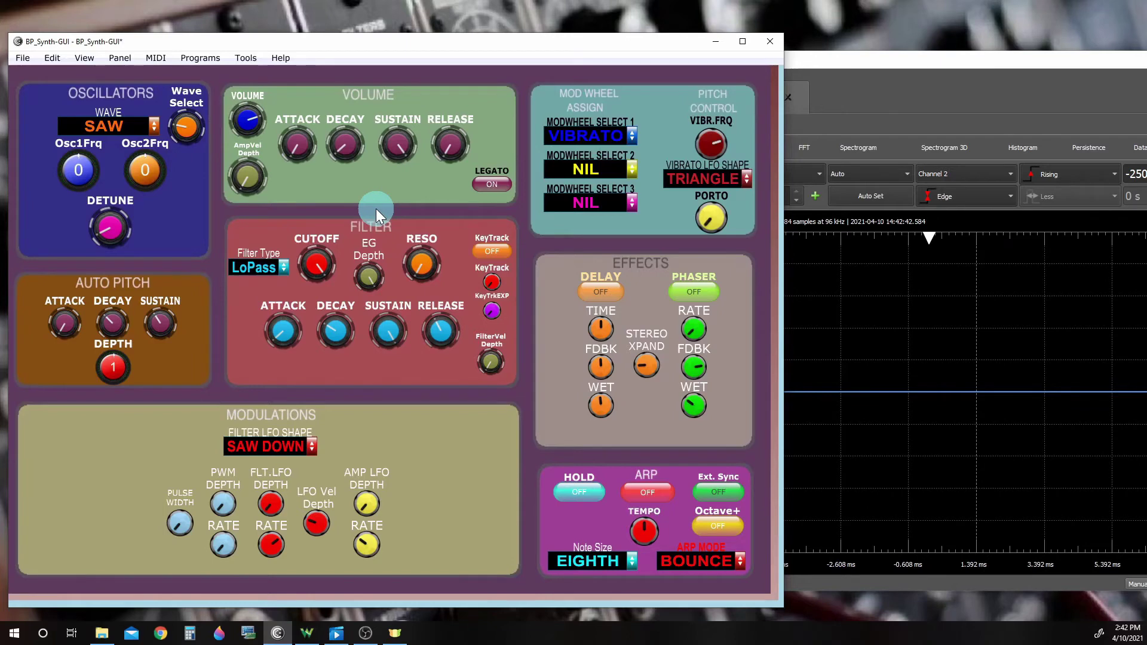
pyautogui.click(153, 125)
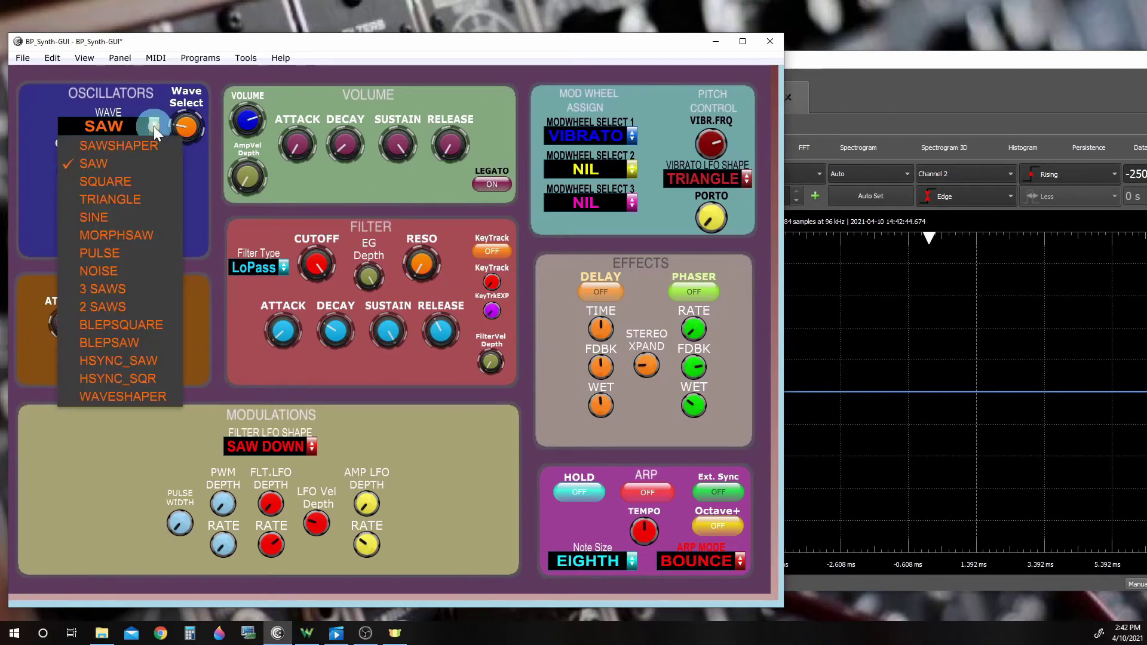
pyautogui.click(123, 345)
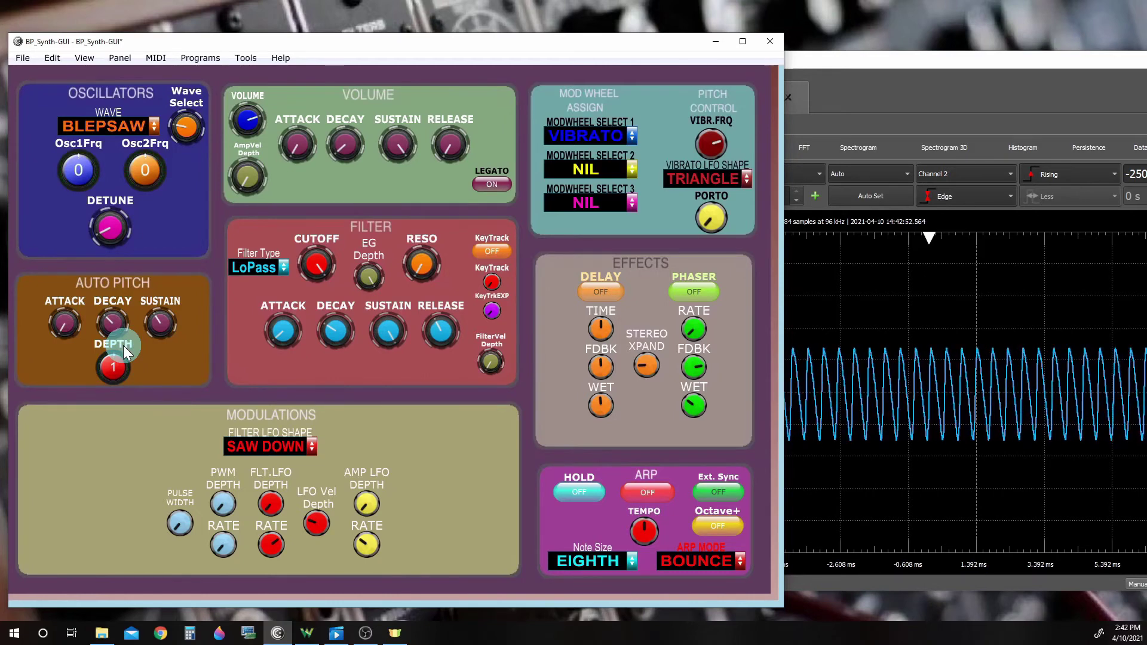
pyautogui.click(154, 129)
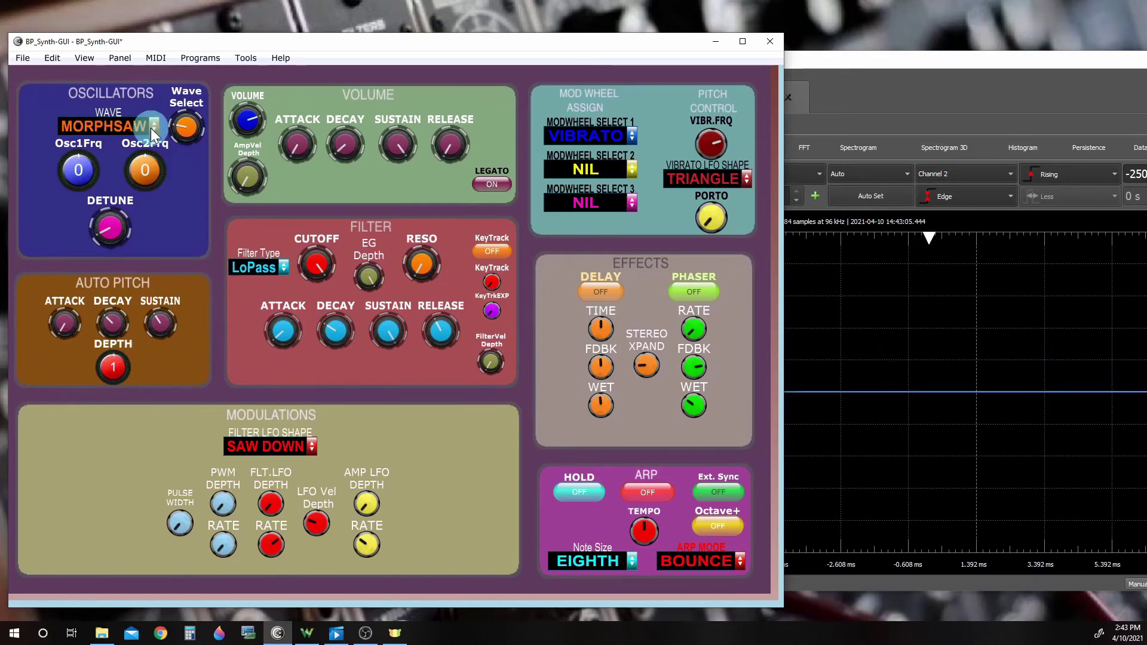
pyautogui.click(154, 132)
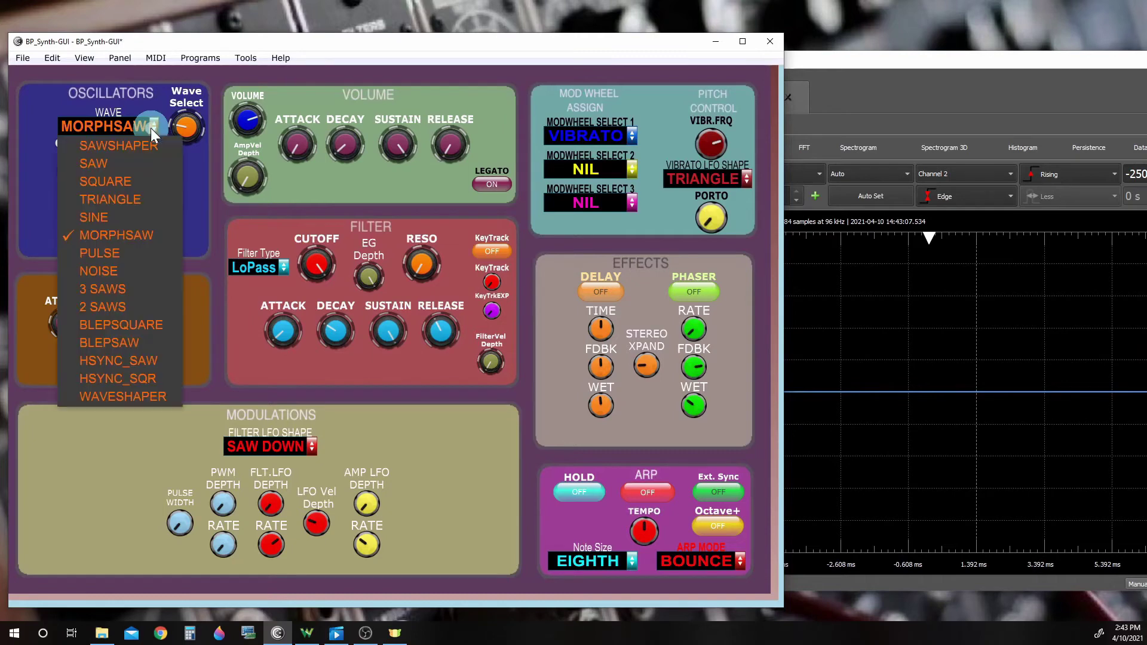
pyautogui.click(102, 289)
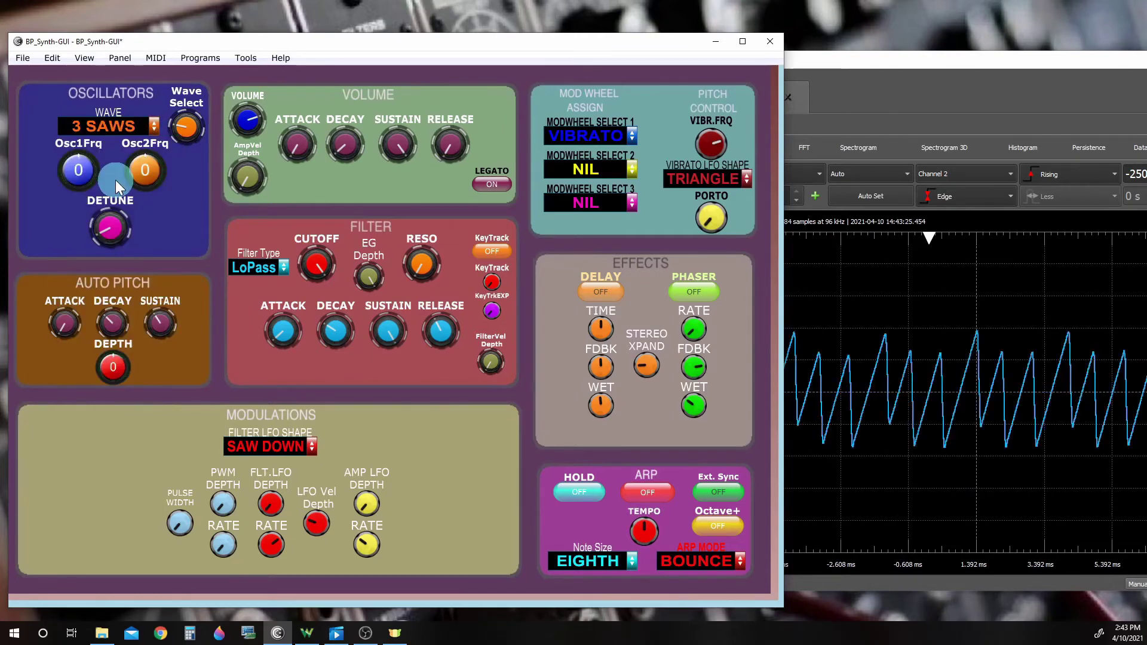
# Switch the wave to 2 SAWS, then back to 3 SAWS to compare the traces
pyautogui.click(107, 126)
pyautogui.click(121, 305)
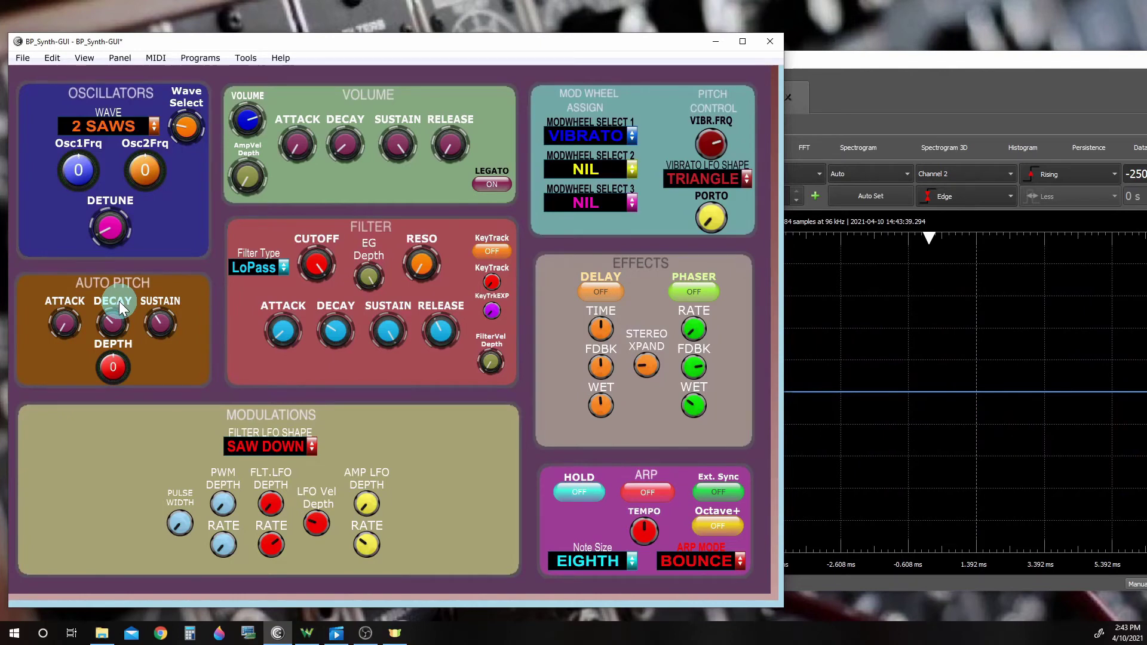
pyautogui.click(127, 128)
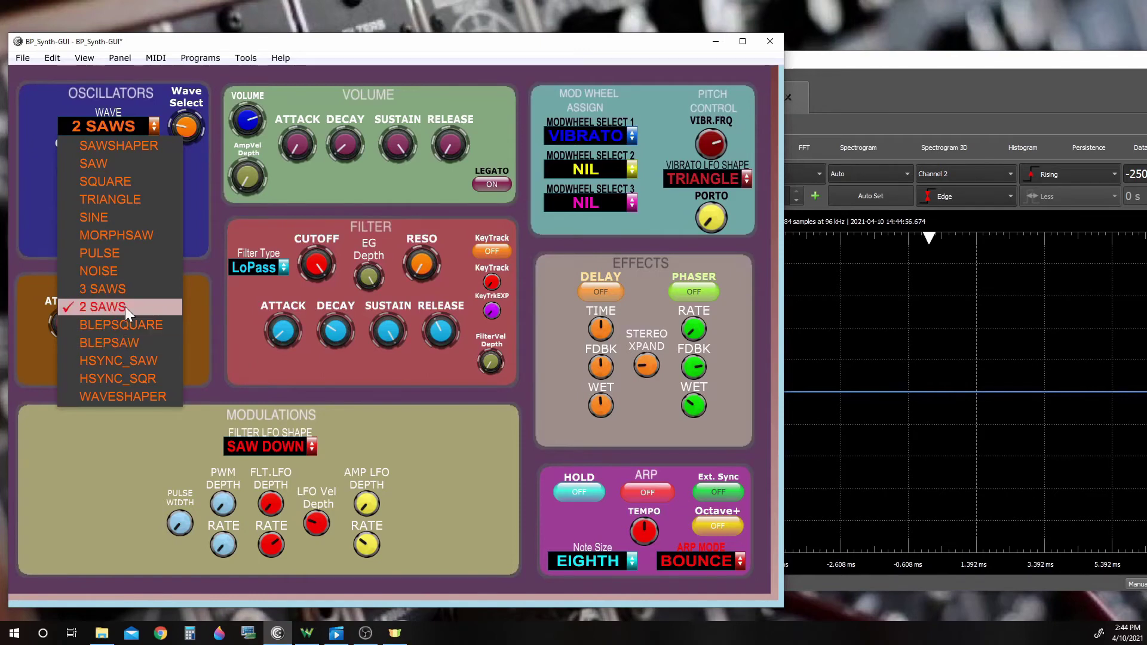
pyautogui.click(134, 290)
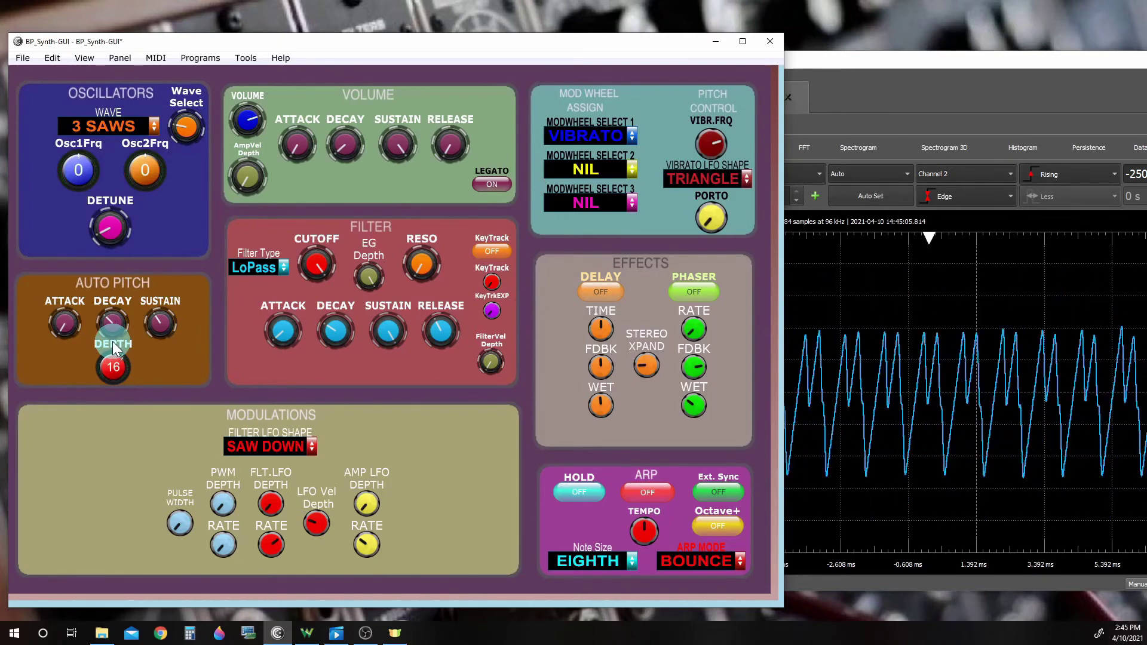
pyautogui.click(155, 126)
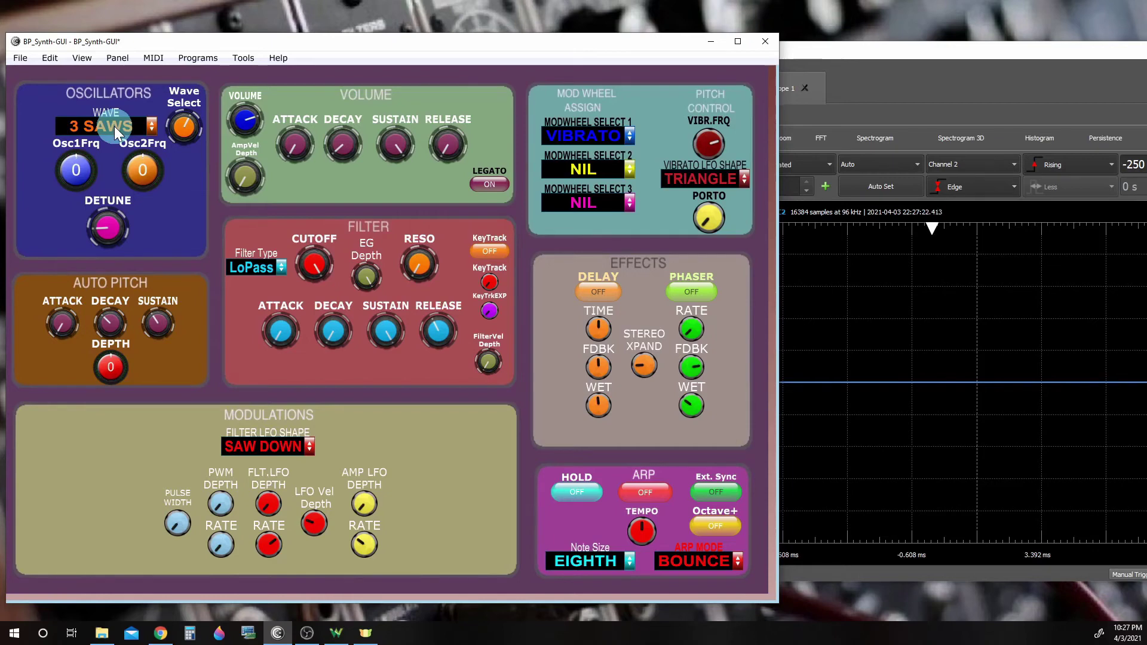
# Change the oscillator wave from 3 SAWS to HSYNC_SQR
pyautogui.click(114, 127)
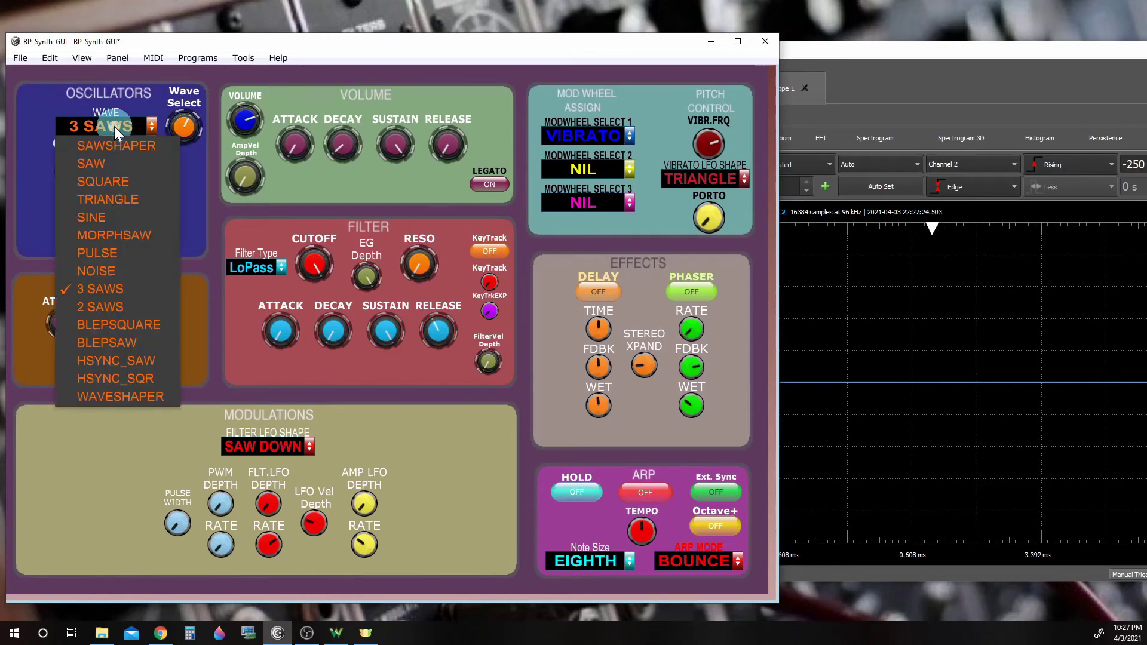
pyautogui.click(119, 376)
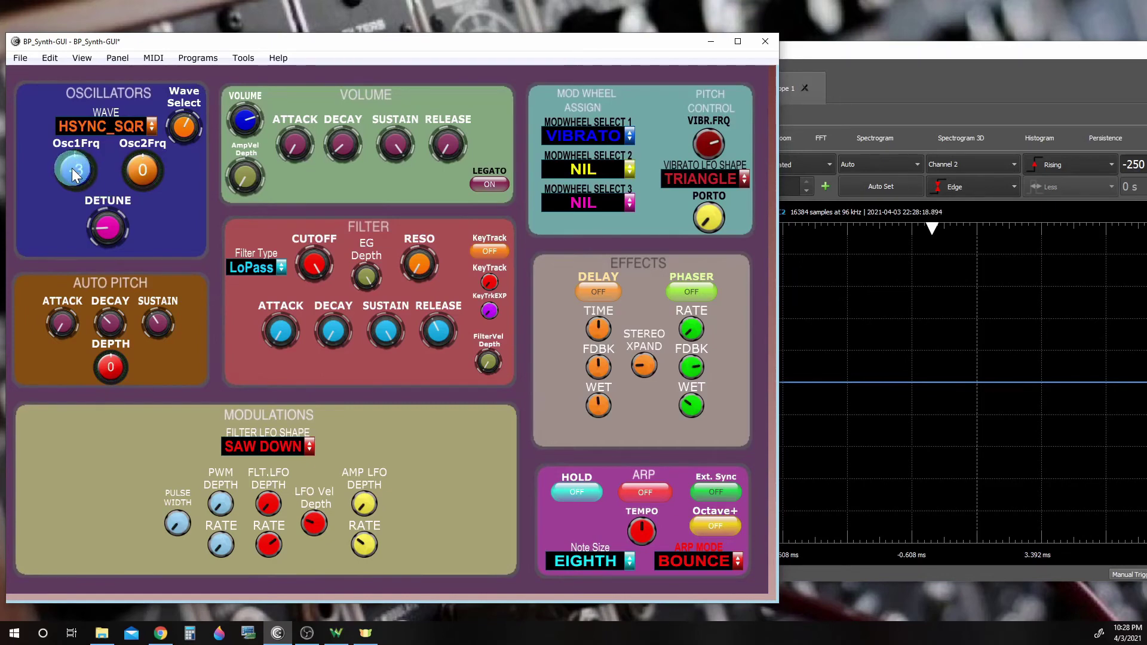
# Set oscillator 1 offset to about -38, oscillator 2 to about 44, and auto pitch depth to 25
pyautogui.moveTo(72, 167); pyautogui.dragTo(83, 219)
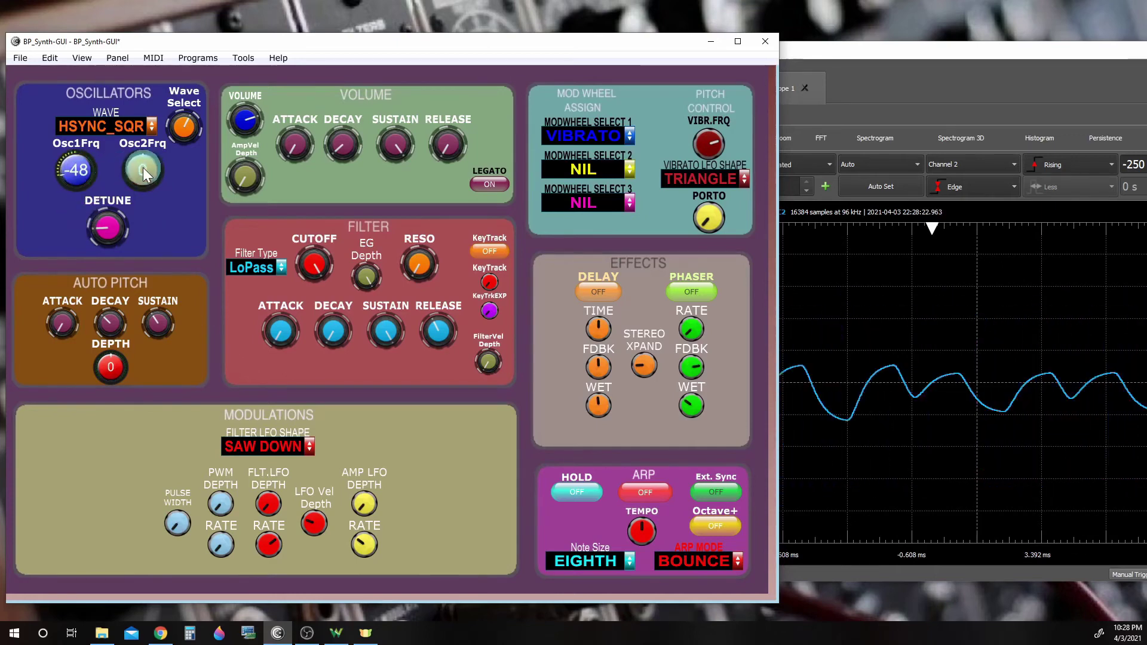
pyautogui.moveTo(143, 173); pyautogui.dragTo(167, 216)
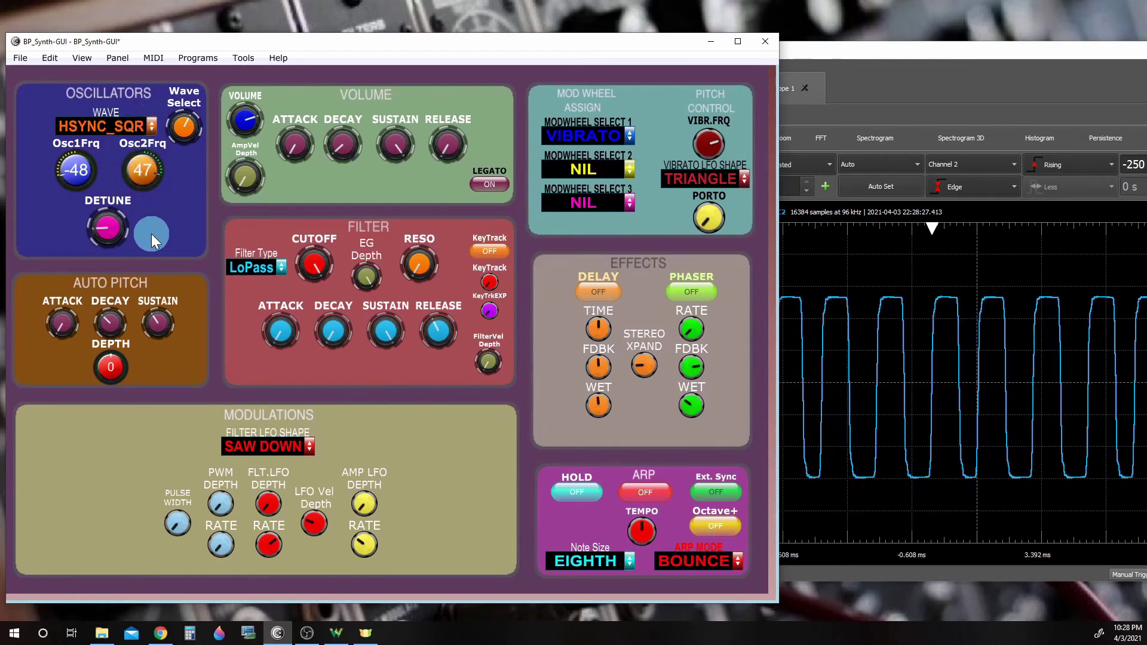
pyautogui.click(109, 367)
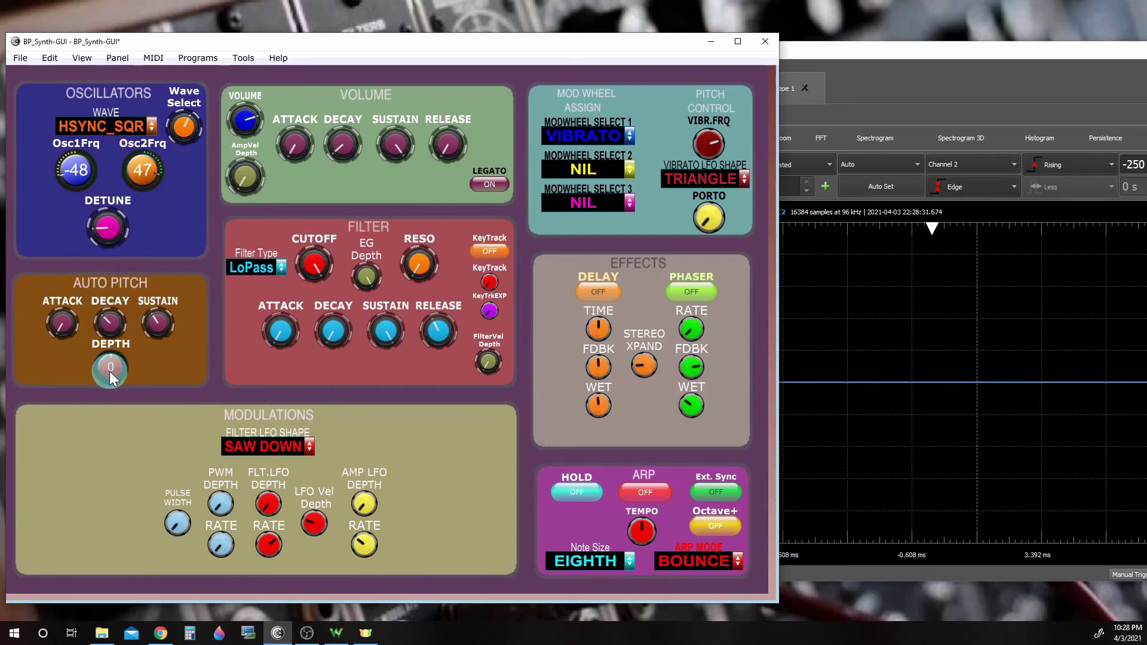
pyautogui.moveTo(110, 371); pyautogui.dragTo(104, 332)
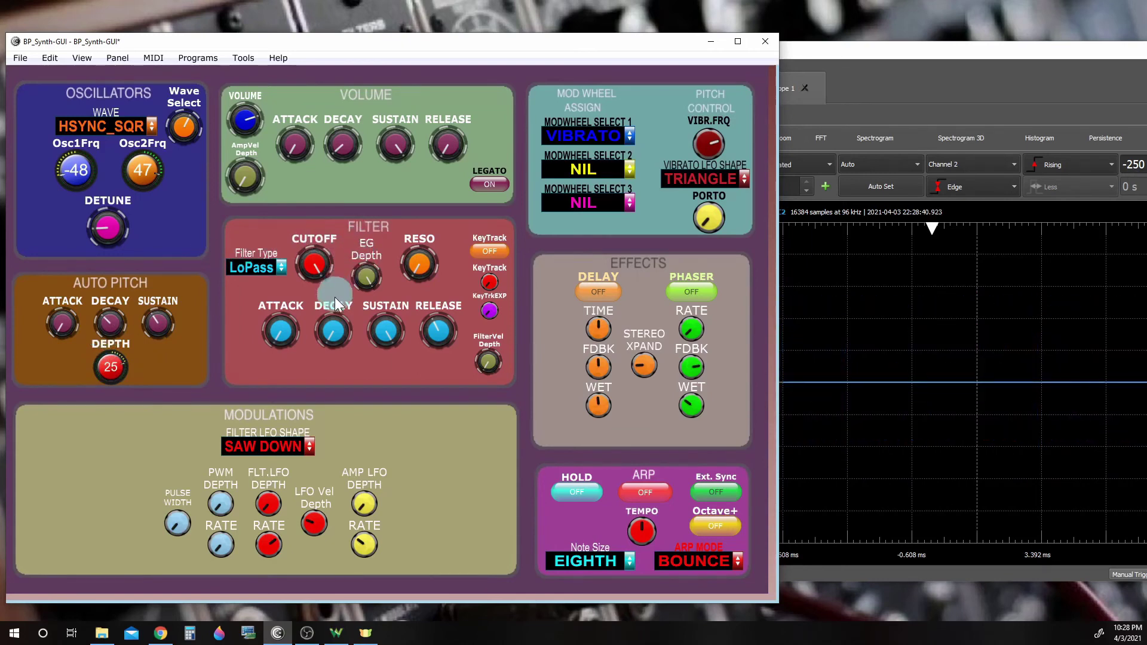
# Lower the filter sustain from 127 to 14
pyautogui.moveTo(288, 348)
pyautogui.scroll(1, 279, 332)
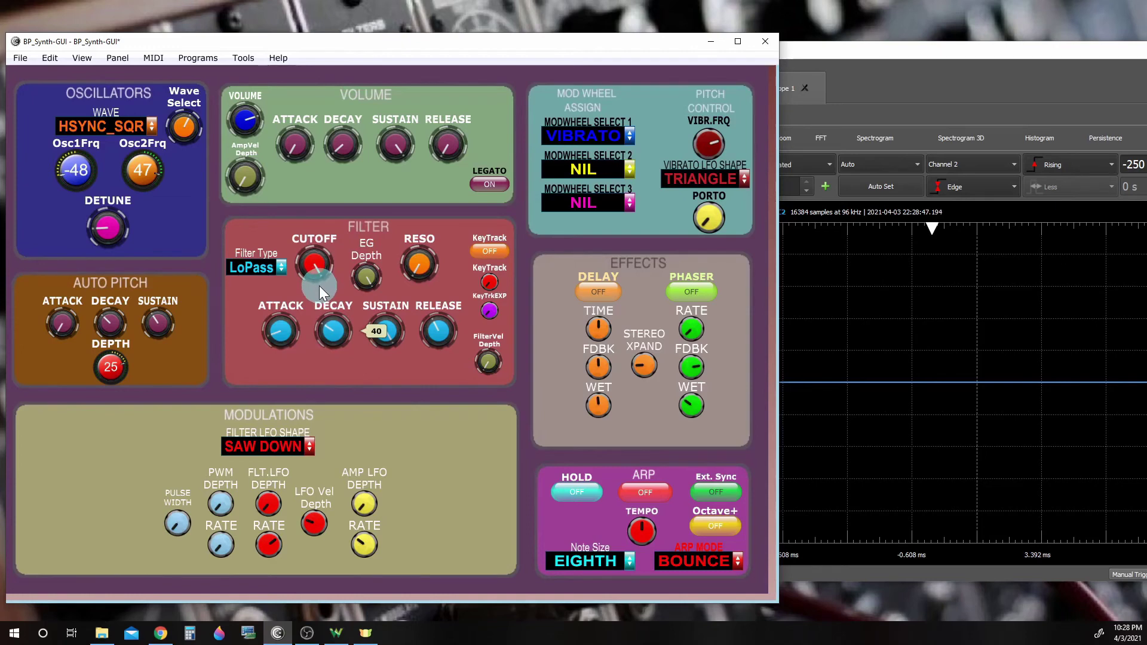
pyautogui.moveTo(371, 324)
pyautogui.moveTo(381, 326); pyautogui.dragTo(418, 461)
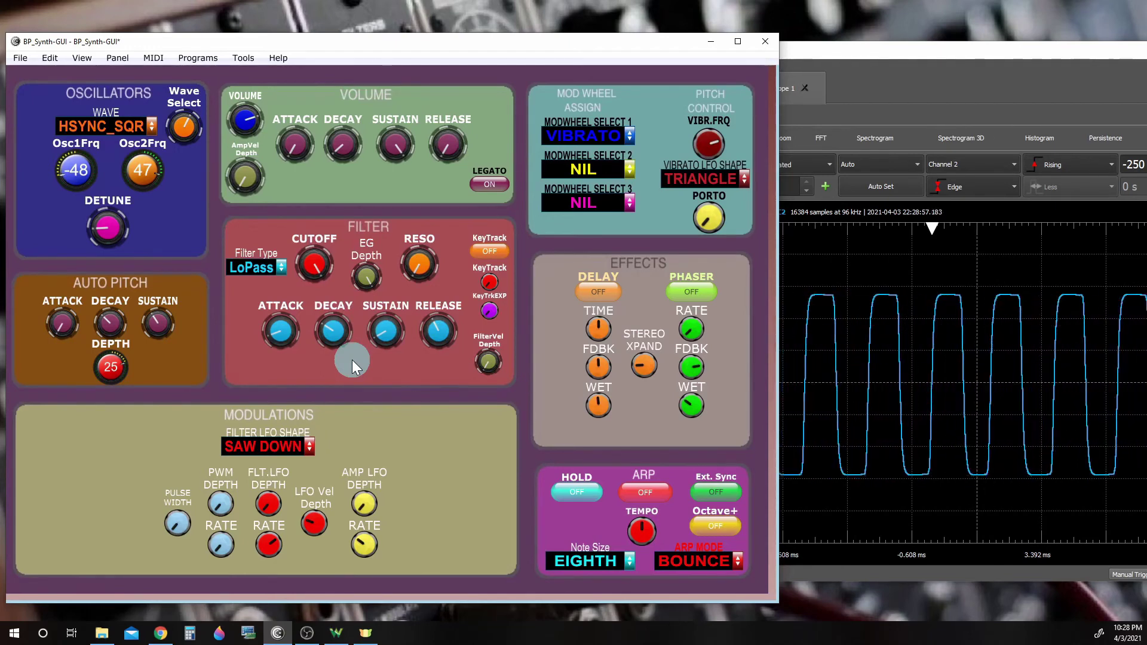
# Lower the auto pitch depth to 12
pyautogui.click(277, 329)
pyautogui.moveTo(115, 373)
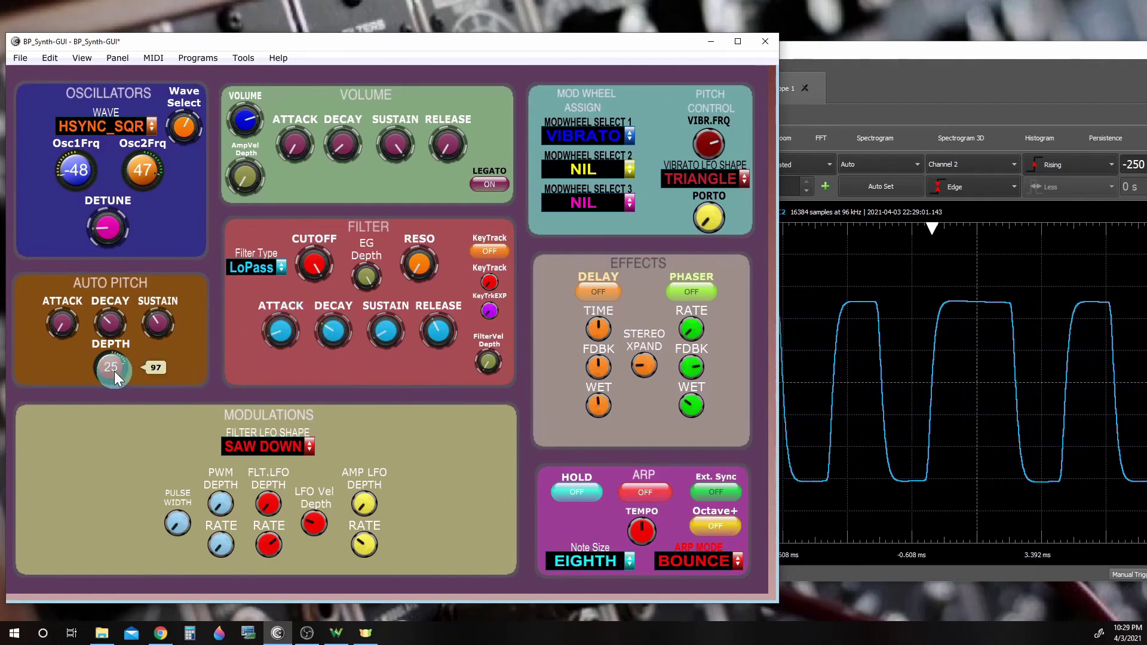
pyautogui.moveTo(115, 372); pyautogui.dragTo(116, 395)
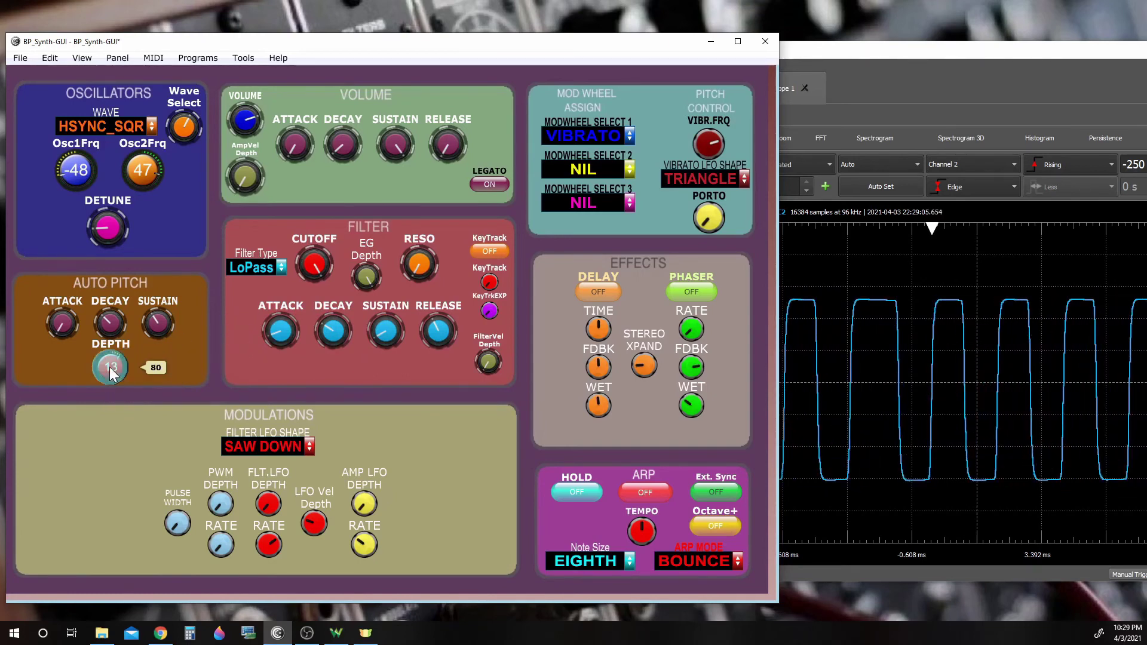
pyautogui.scroll(-2, 110, 367)
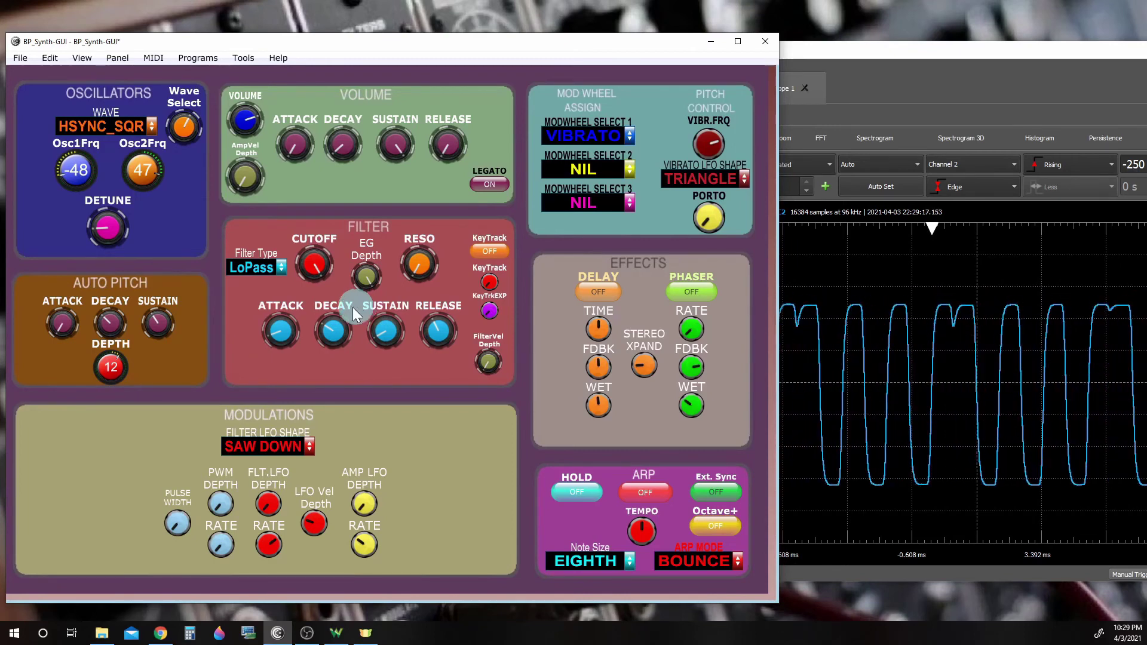
# Retune the filter envelope to decay 40 and sustain around 16, then list the oscillator waves
pyautogui.moveTo(338, 318)
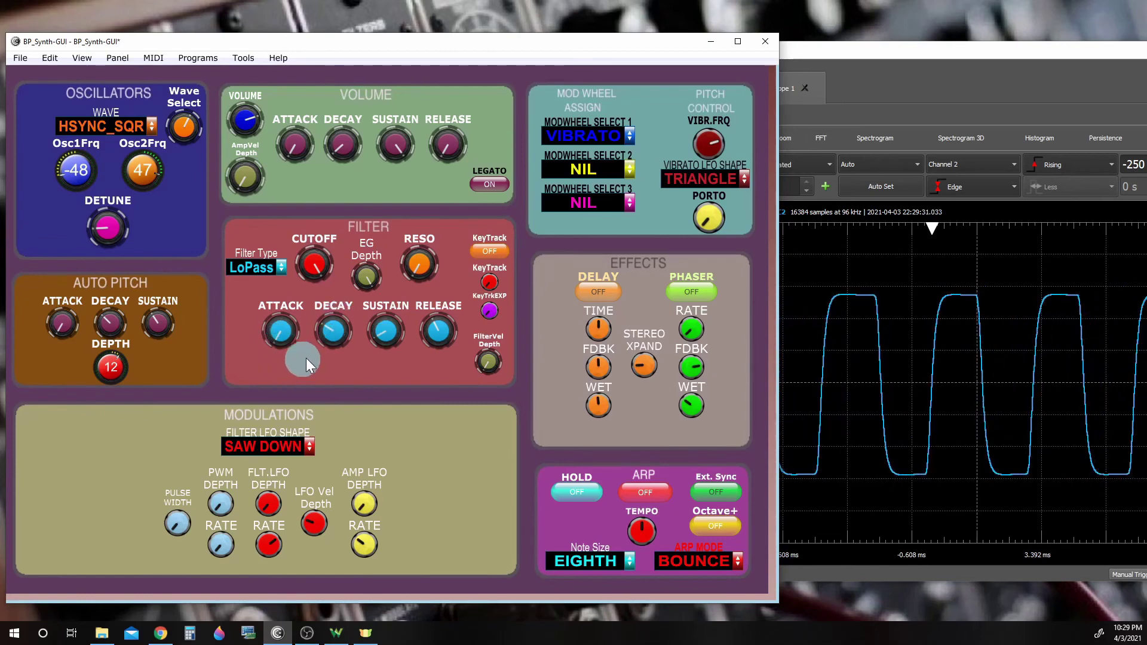
pyautogui.click(366, 328)
pyautogui.click(290, 332)
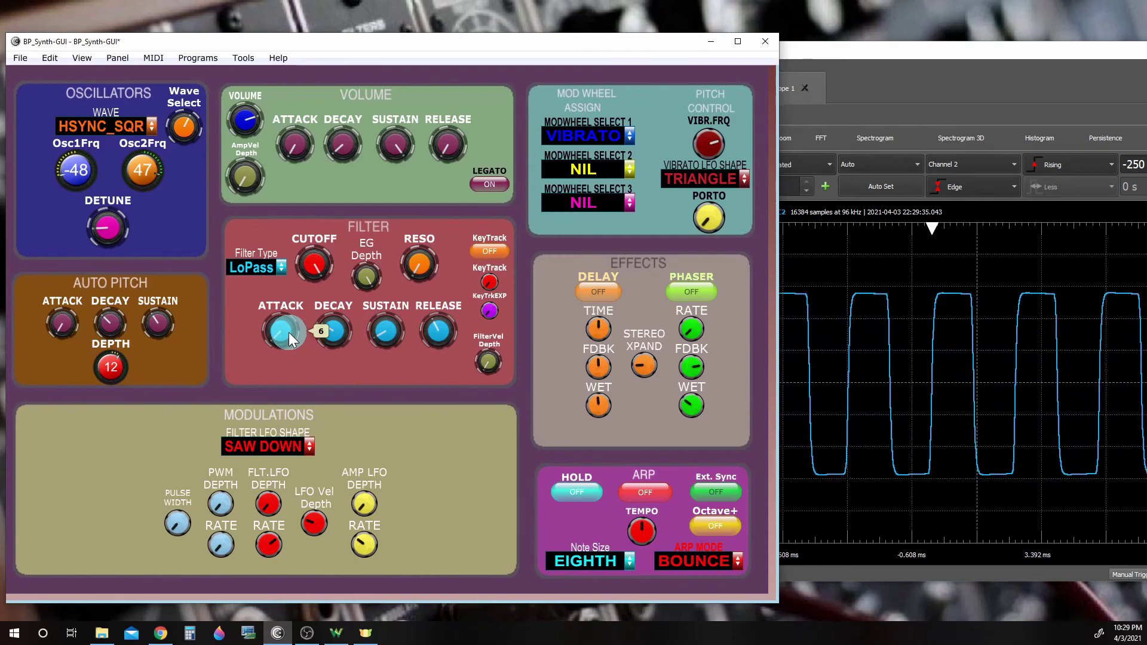
pyautogui.moveTo(390, 315)
pyautogui.mouseDown()
pyautogui.moveTo(388, 335)
pyautogui.moveTo(371, 221)
pyautogui.moveTo(387, 333)
pyautogui.mouseUp()
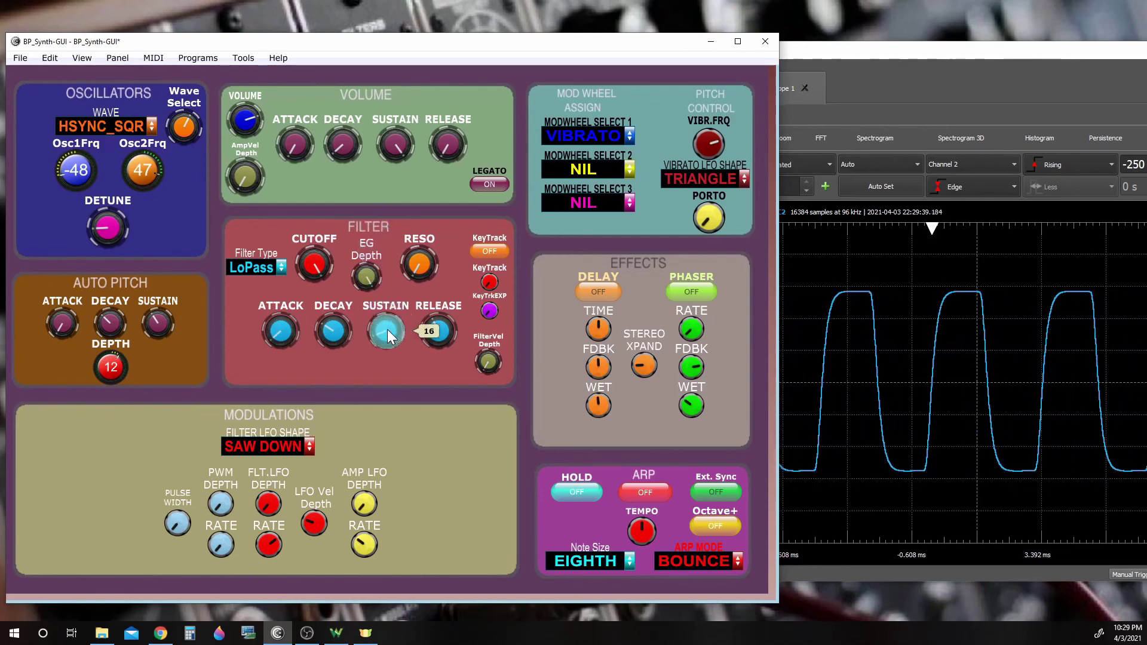
pyautogui.click(335, 316)
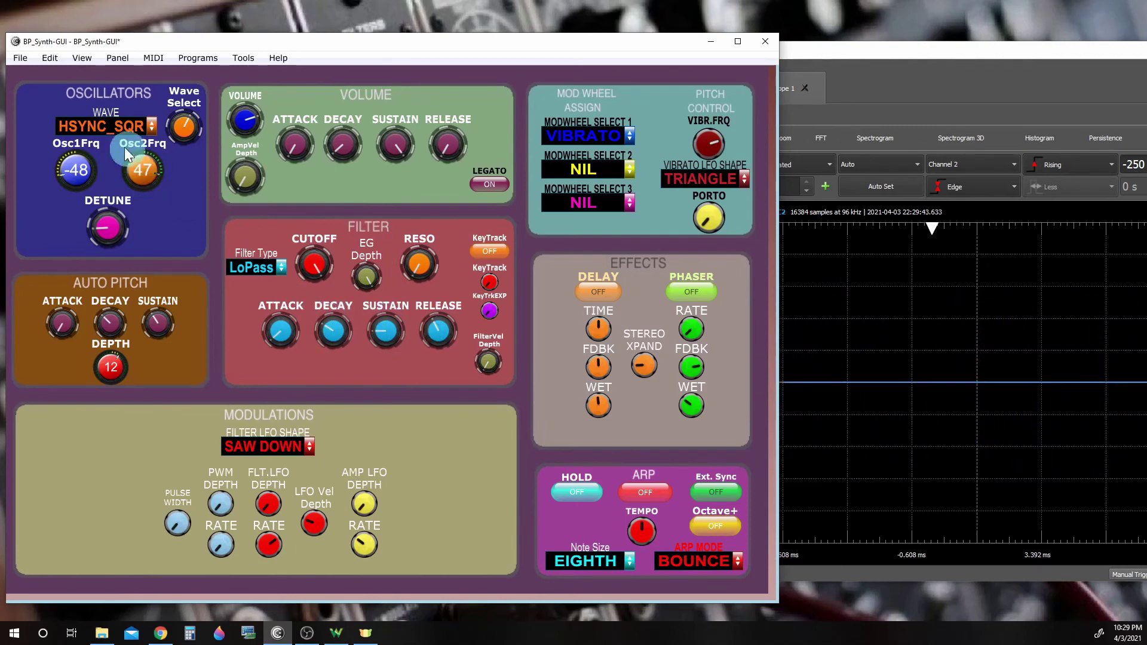
pyautogui.click(110, 132)
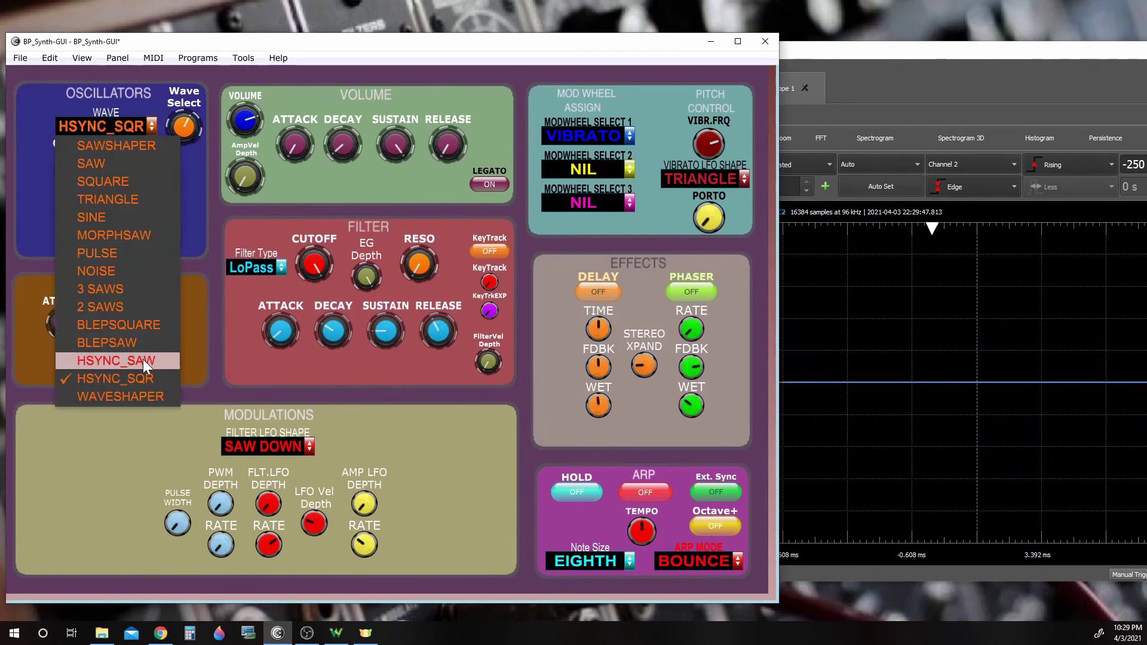
# Try HSYNC_SAW as the oscillator wave, then return to HSYNC_SQR
pyautogui.click(143, 359)
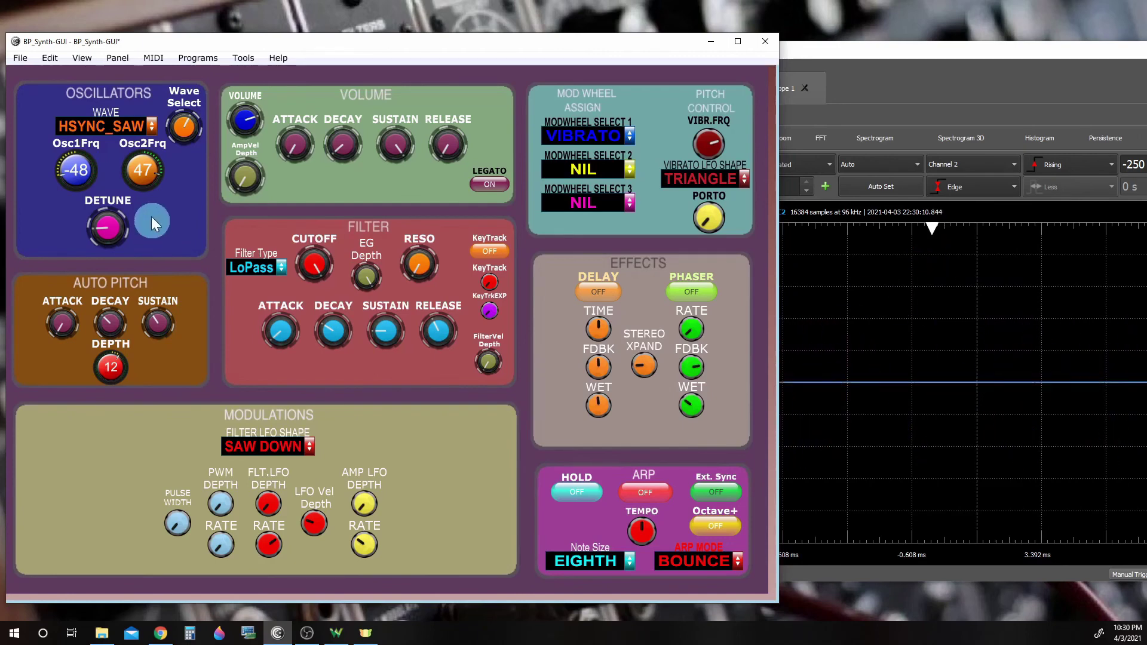
pyautogui.click(101, 121)
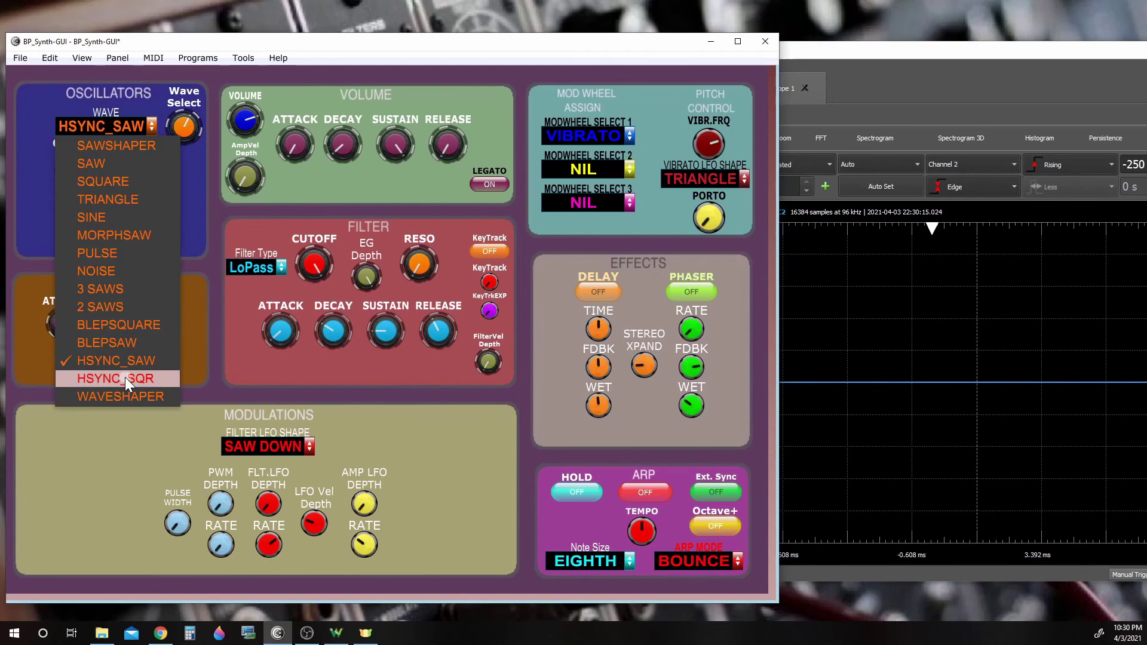
pyautogui.click(124, 378)
pyautogui.click(940, 259)
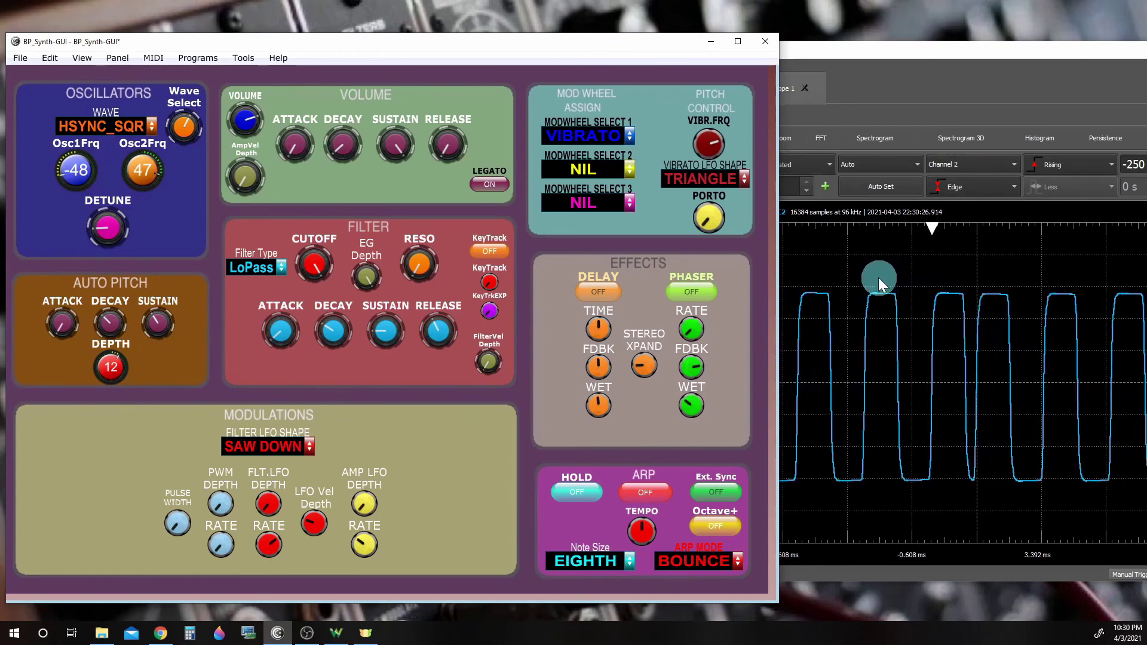
# Set the WaveForms scope trigger mode to Normal
pyautogui.click(863, 86)
pyautogui.click(872, 162)
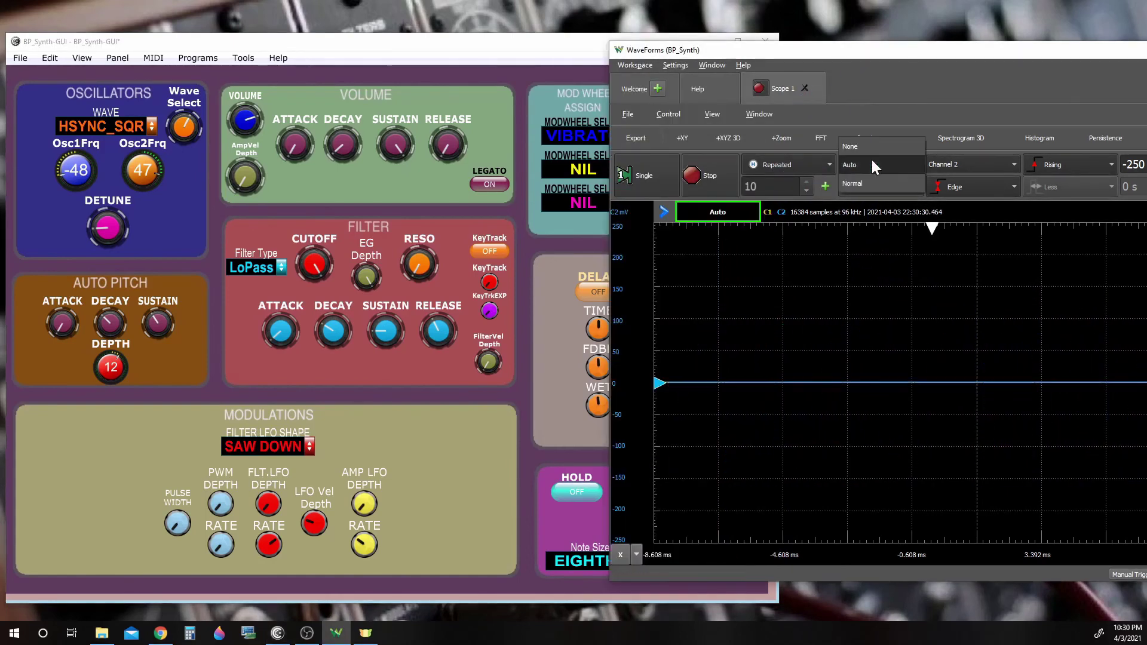
pyautogui.click(875, 184)
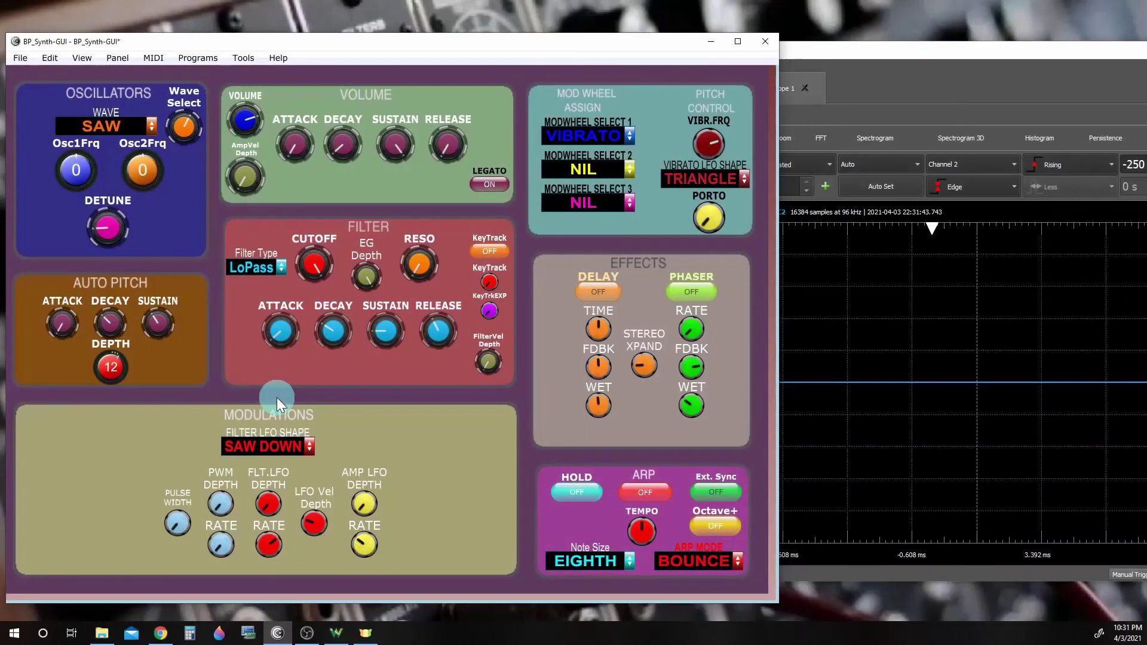
# Switch the oscillator wave to MORPHSAW
pyautogui.moveTo(183, 135)
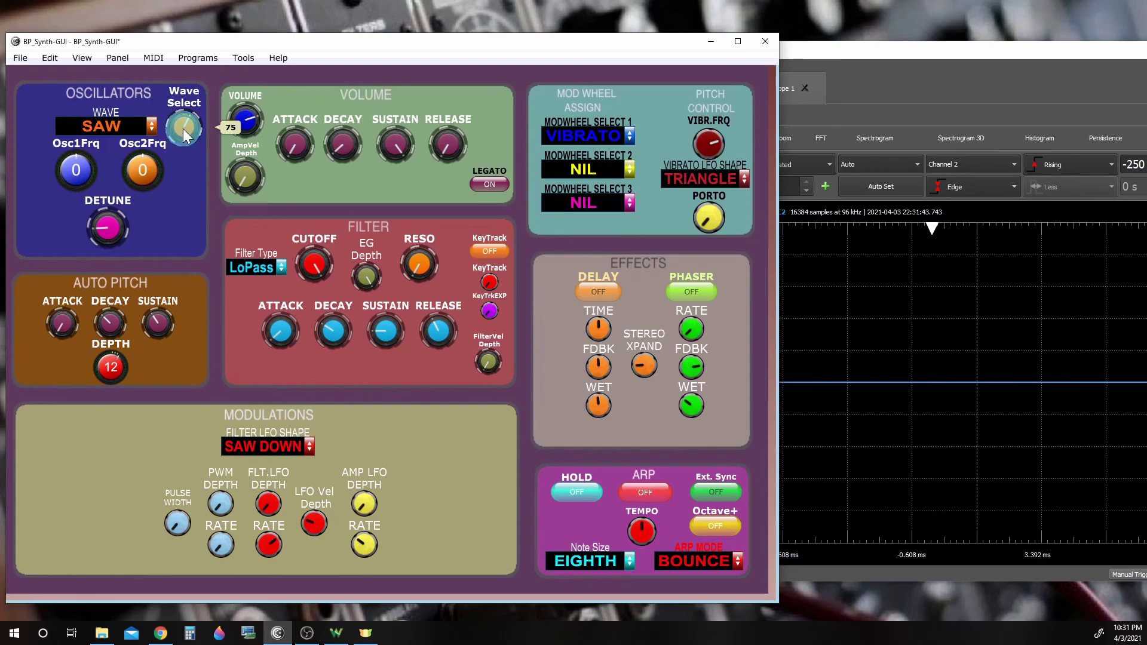
pyautogui.click(125, 125)
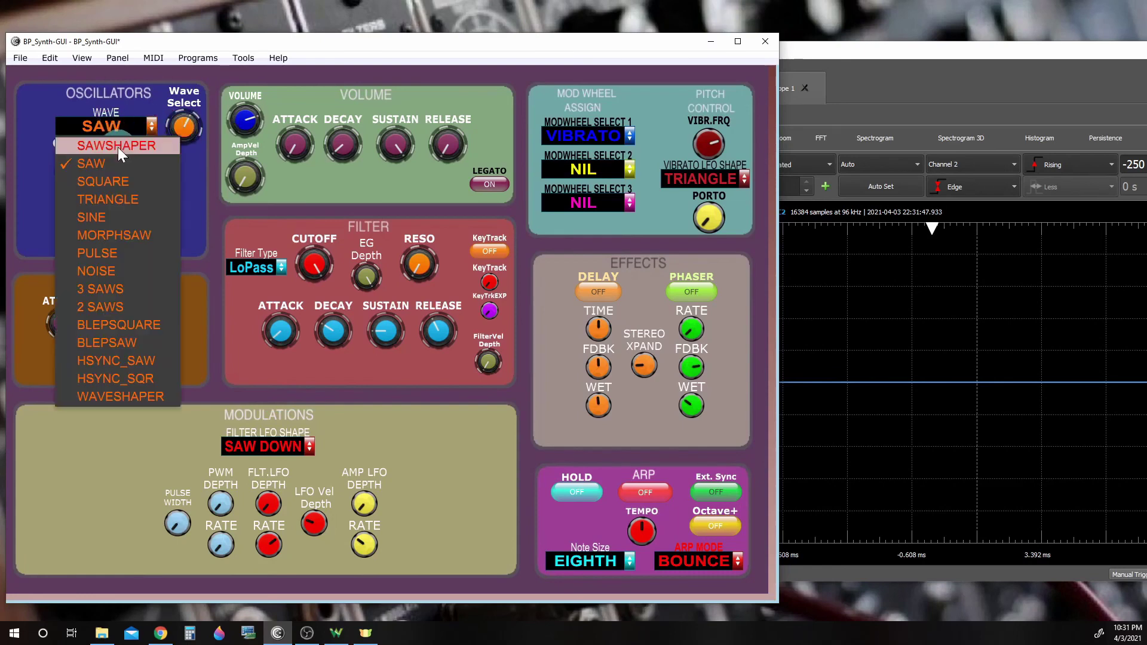
pyautogui.click(114, 233)
# Sweep the Wave Select knob to reshape the saw, leaving it at 81
pyautogui.moveTo(186, 129)
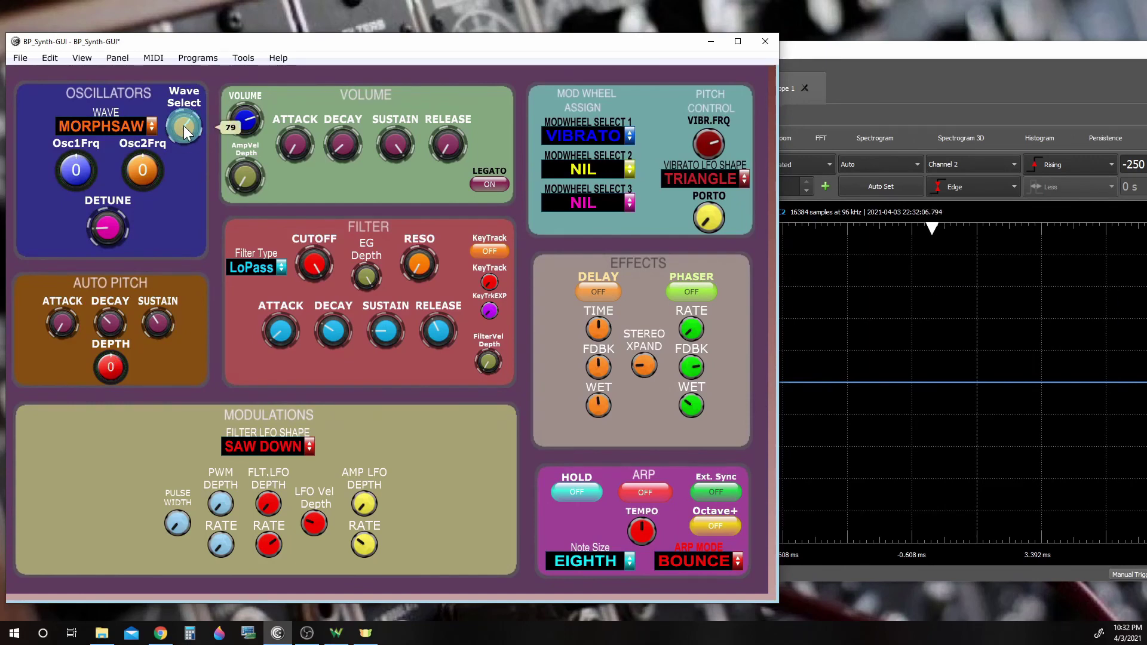
pyautogui.scroll(4, 186, 130)
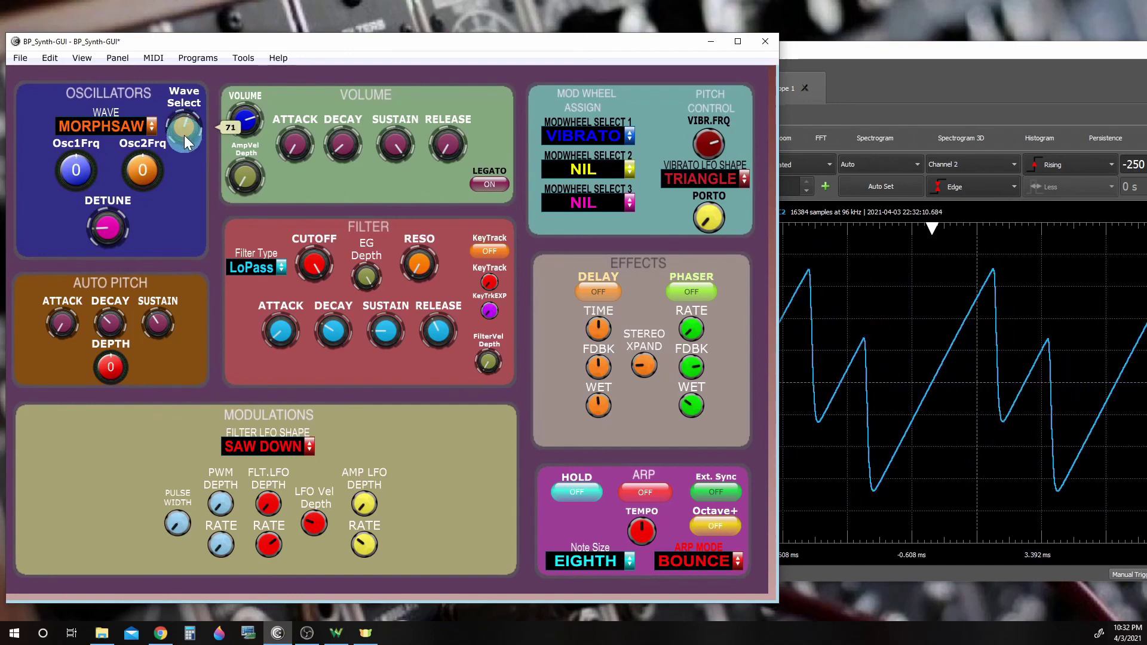
pyautogui.moveTo(183, 135)
pyautogui.mouseDown()
pyautogui.moveTo(189, 203)
pyautogui.moveTo(185, 130)
pyautogui.mouseUp()
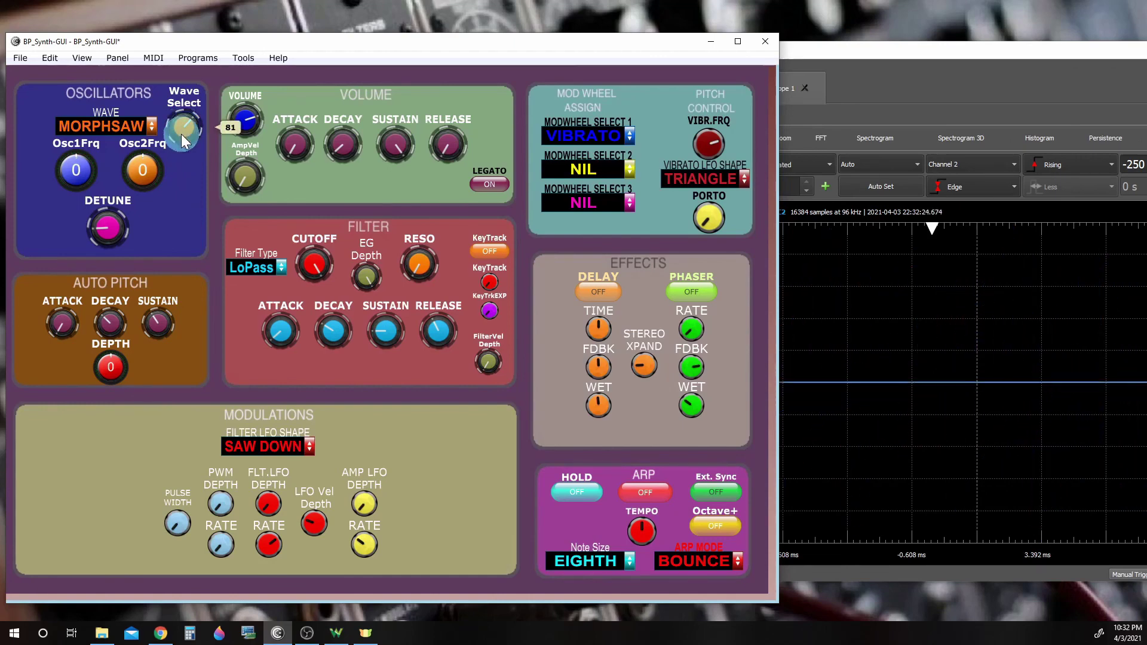
pyautogui.click(186, 176)
# Keep MORPHSAW selected and turn its Wave Select down from 81 to 14
pyautogui.click(141, 120)
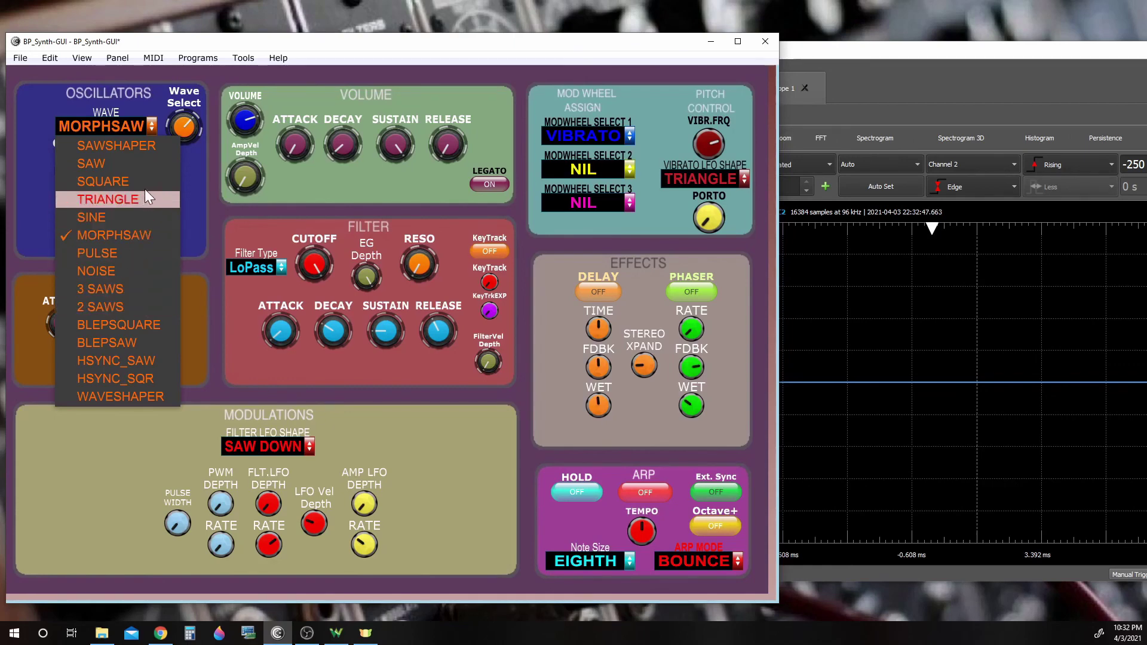
pyautogui.click(187, 130)
pyautogui.moveTo(187, 130); pyautogui.dragTo(198, 205)
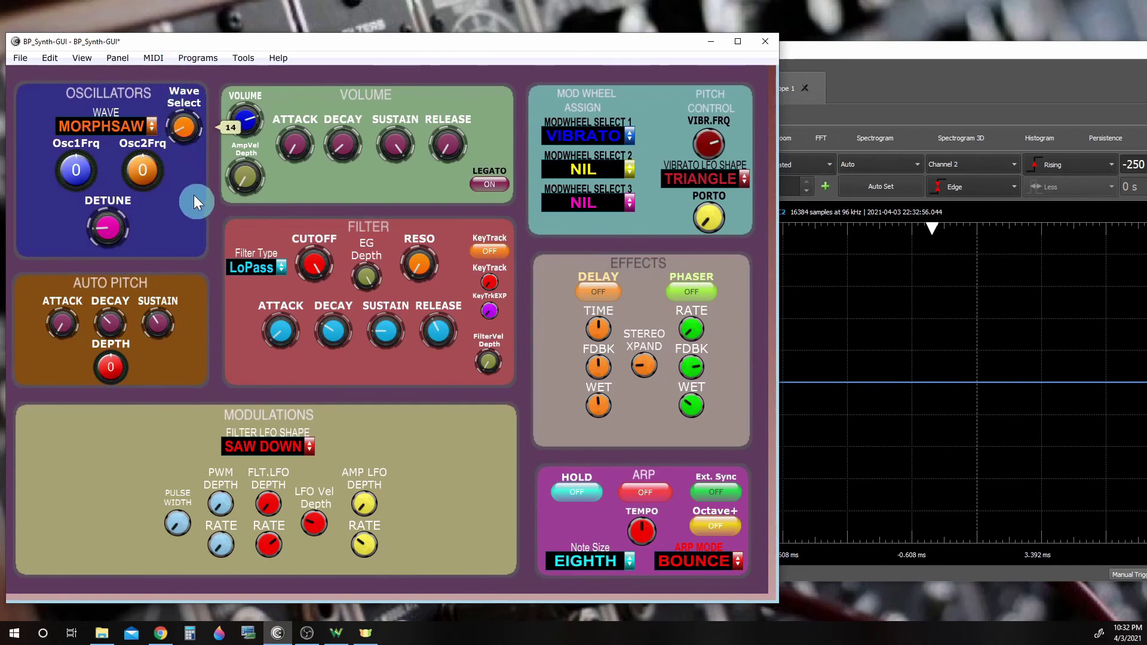
pyautogui.click(132, 125)
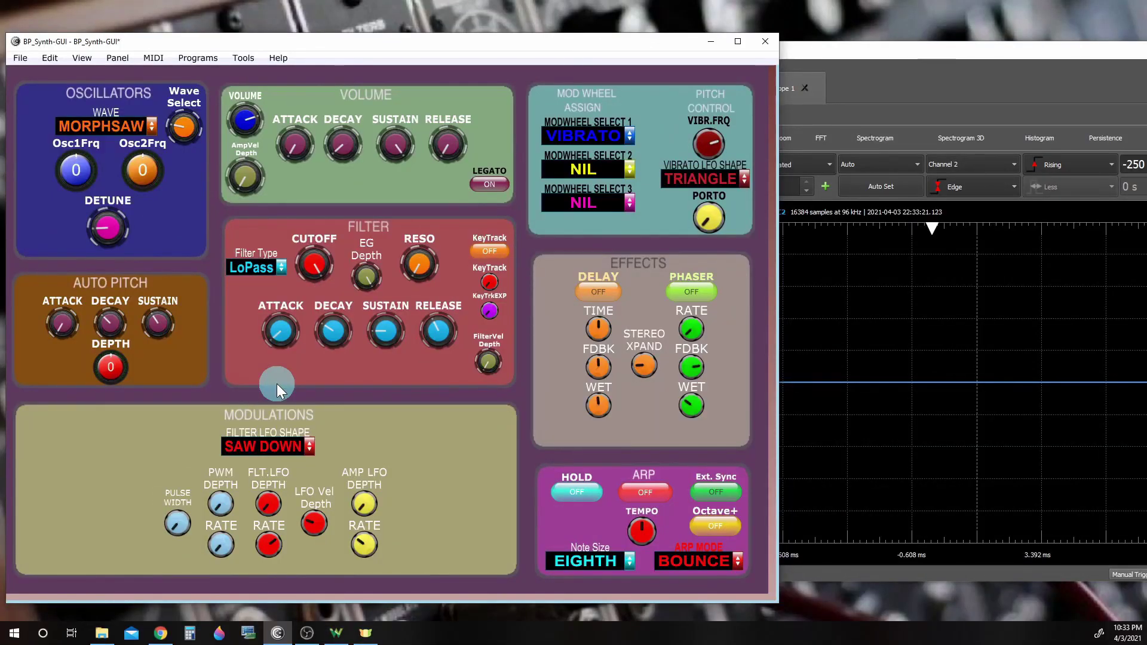
pyautogui.moveTo(110, 230)
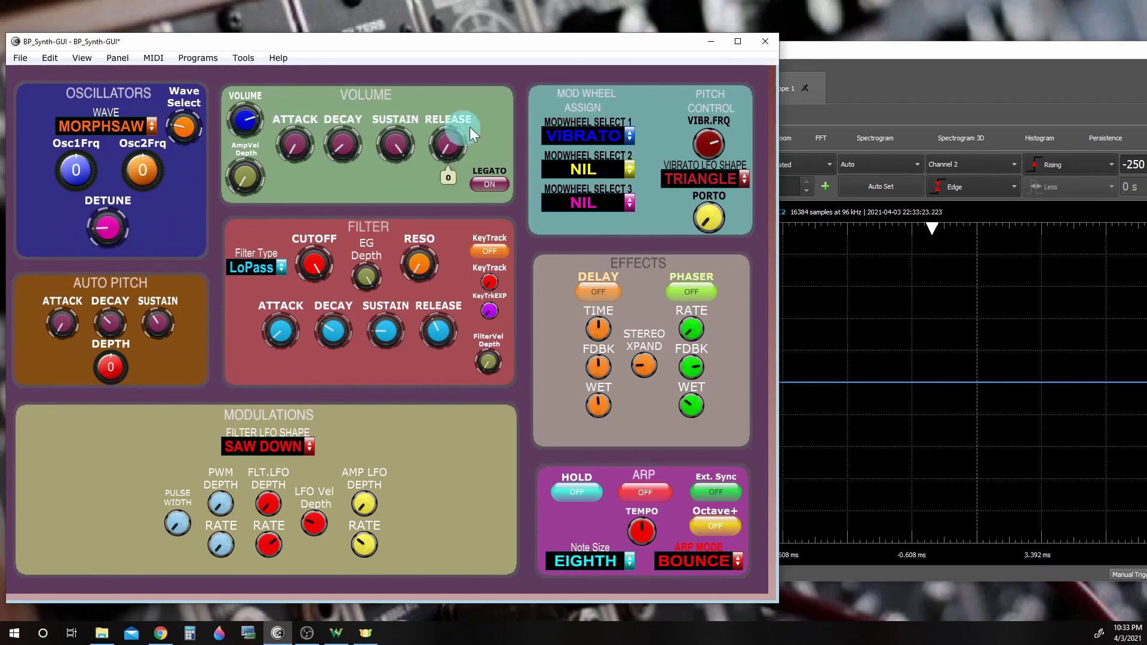
pyautogui.moveTo(321, 276)
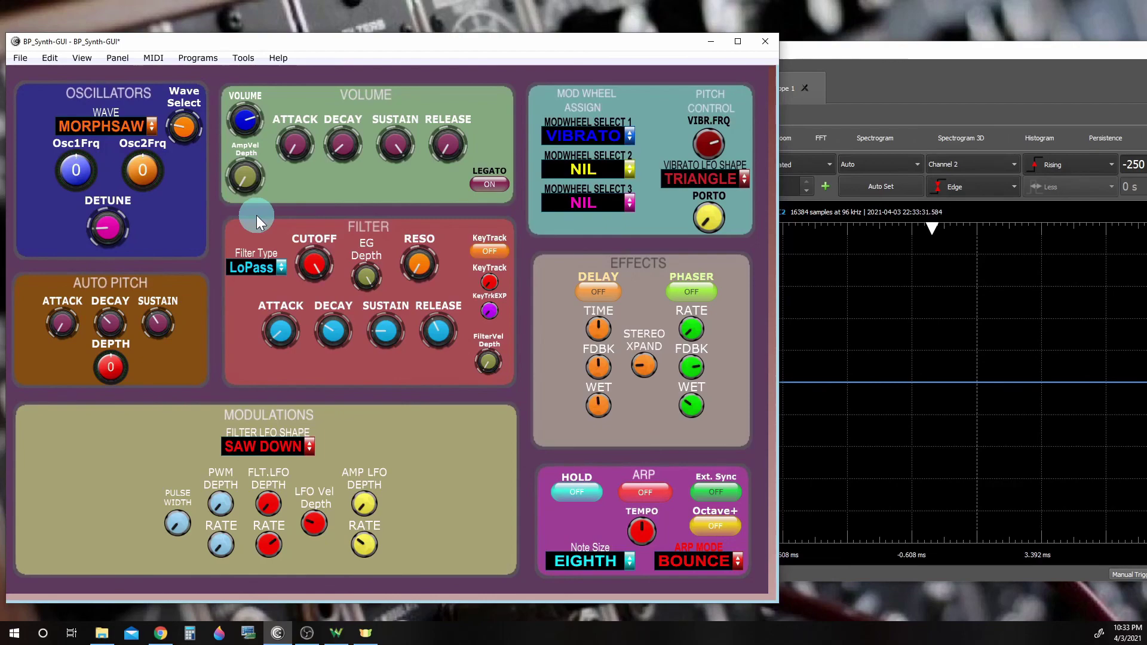